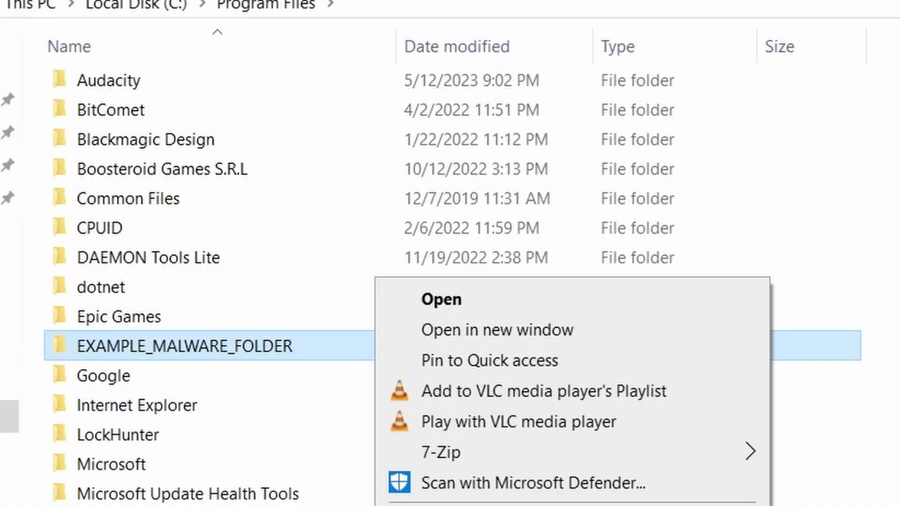
Retry deleting the locked malware folder, then remove the chrome policy template and close the templates window.
{"action": "key", "text": "Delete"}
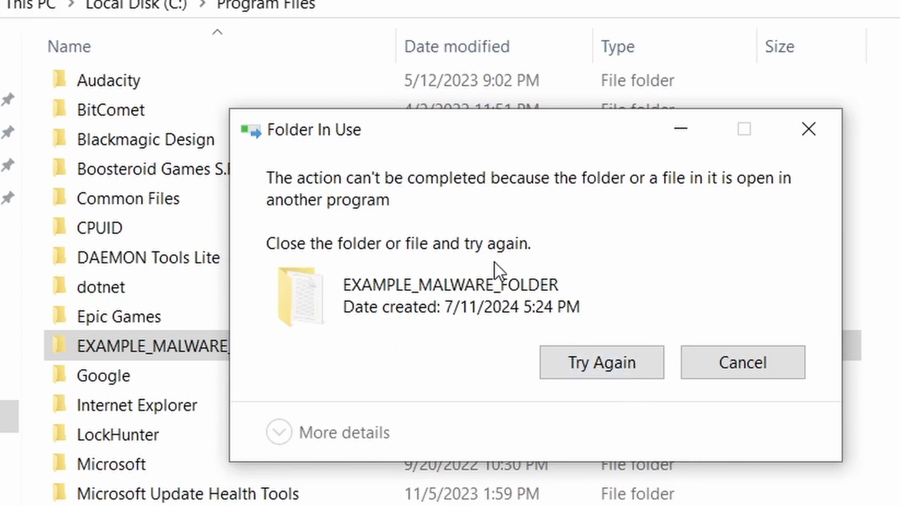
{"action": "left_click", "coordinate": [592, 367]}
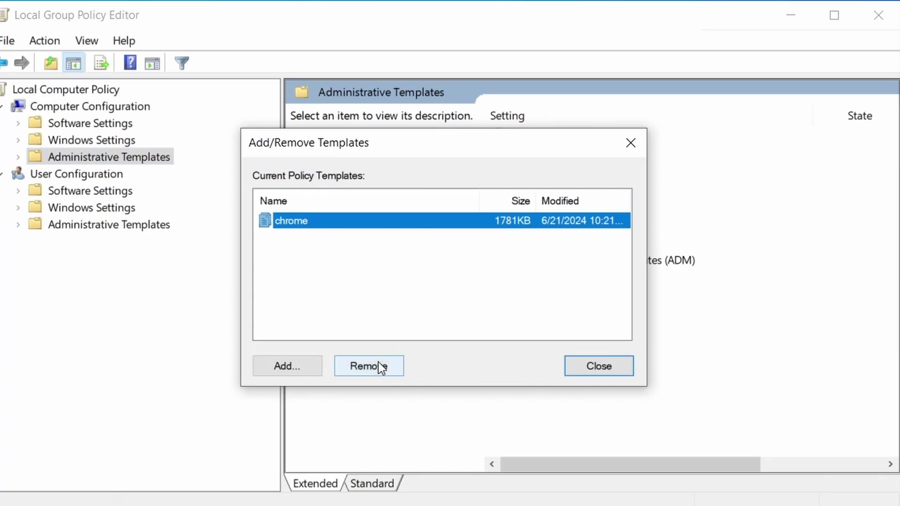
{"action": "left_click", "coordinate": [382, 368]}
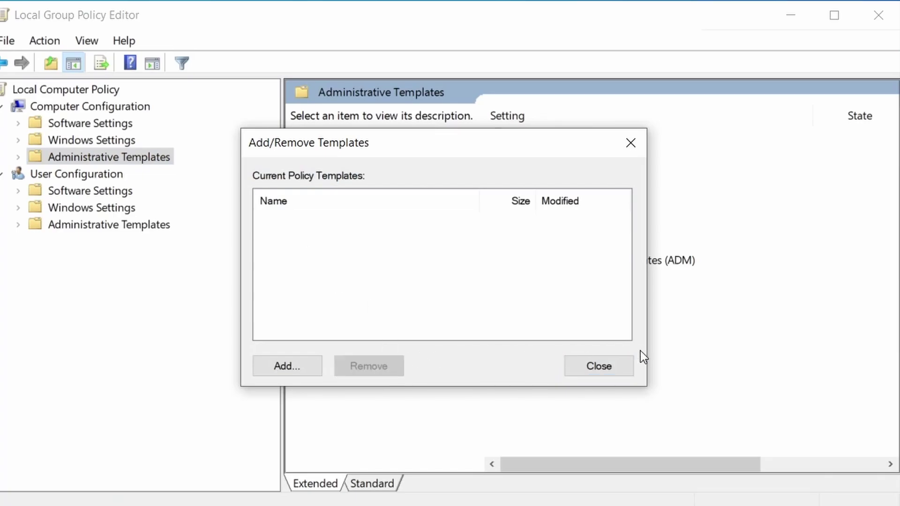
{"action": "left_click", "coordinate": [599, 366]}
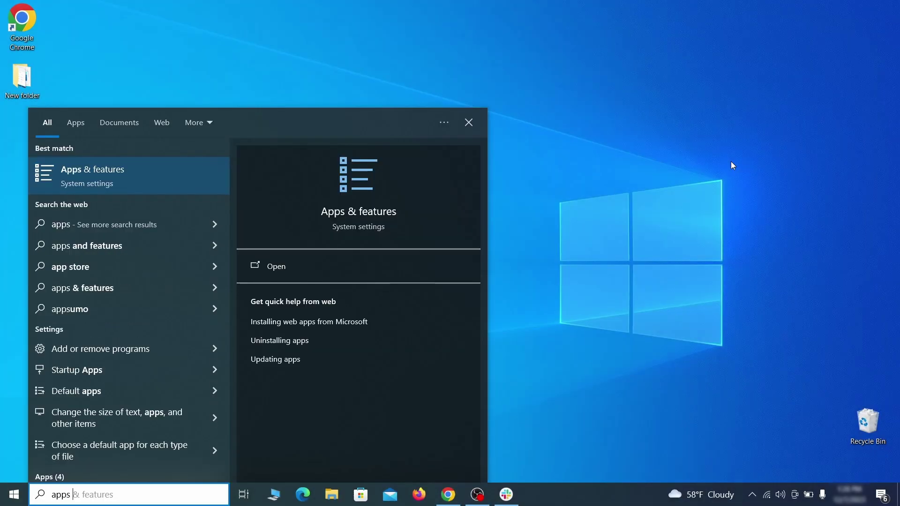
Bring up Apps & features and sort installed apps by install date.
{"action": "type", "text": "features"}
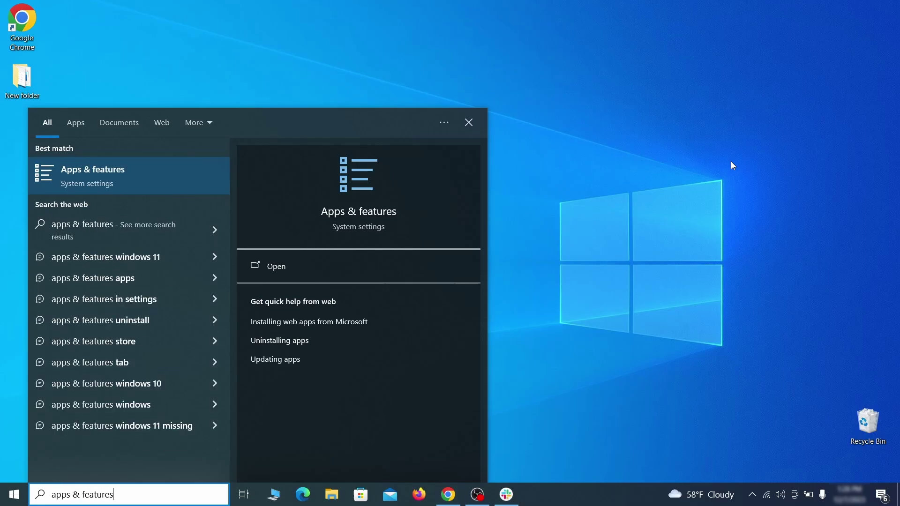
{"action": "key", "text": "Return"}
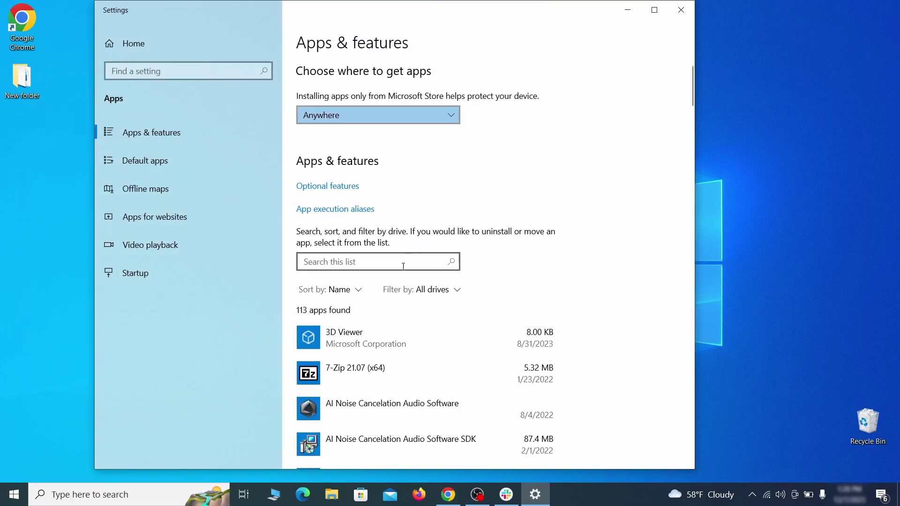
{"action": "left_click", "coordinate": [353, 290]}
{"action": "left_click", "coordinate": [339, 352]}
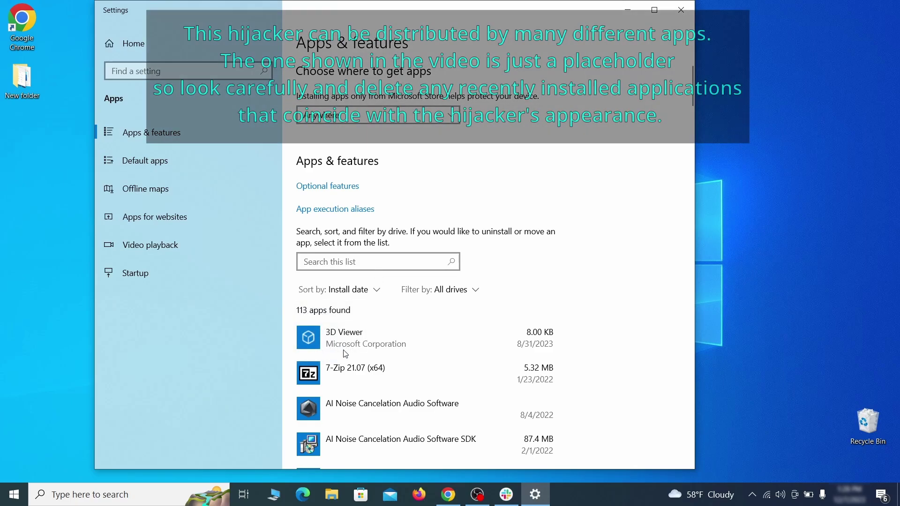
{"action": "scroll", "coordinate": [482, 314], "scroll_direction": "down", "scroll_amount": 3}
Uninstall Example Malware App and close the finished uninstaller.
{"action": "left_click", "coordinate": [460, 336]}
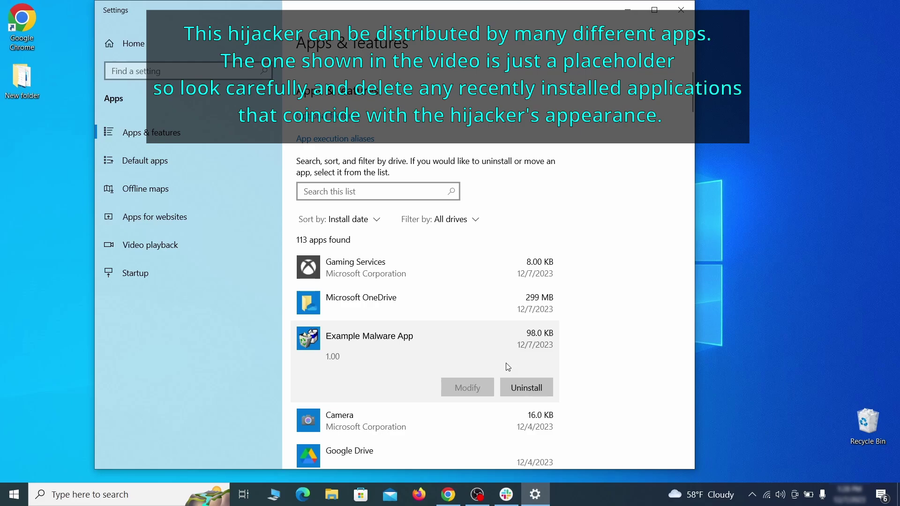
{"action": "left_click", "coordinate": [537, 385]}
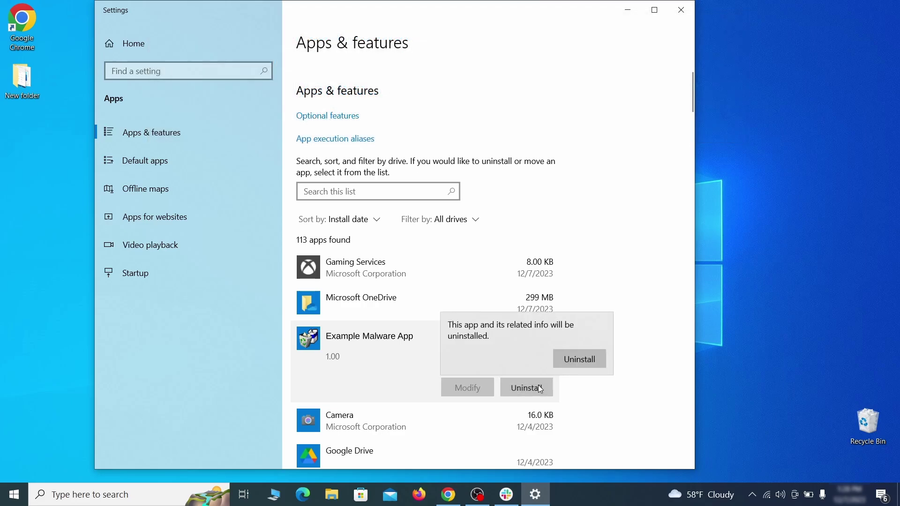
{"action": "left_click", "coordinate": [596, 360]}
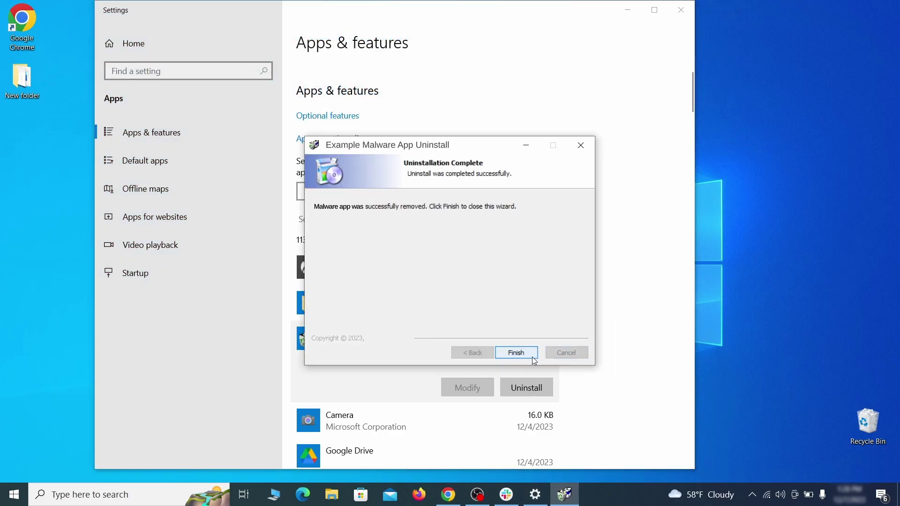
{"action": "left_click", "coordinate": [532, 358]}
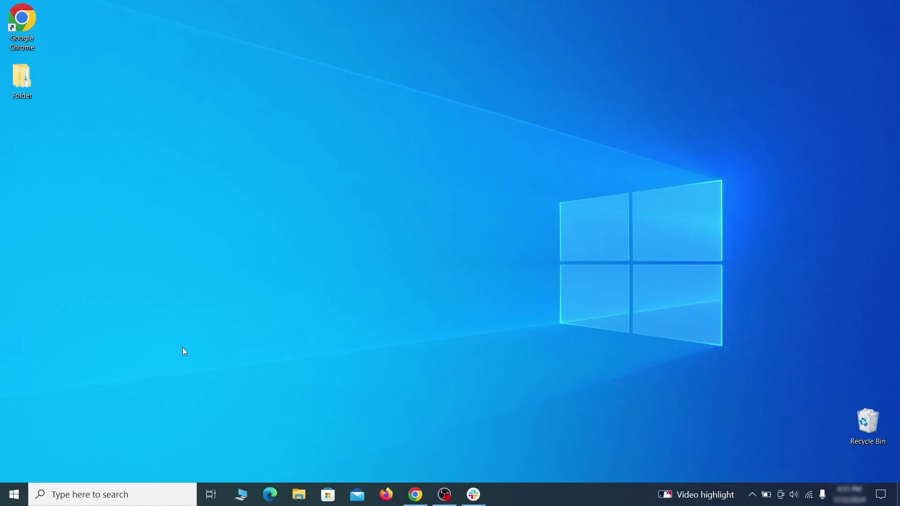
Enable 'Show hidden files, folders, and drives' in File Explorer Options, apply, and confirm with OK.
{"action": "left_click", "coordinate": [19, 493]}
{"action": "type", "text": "folder options"}
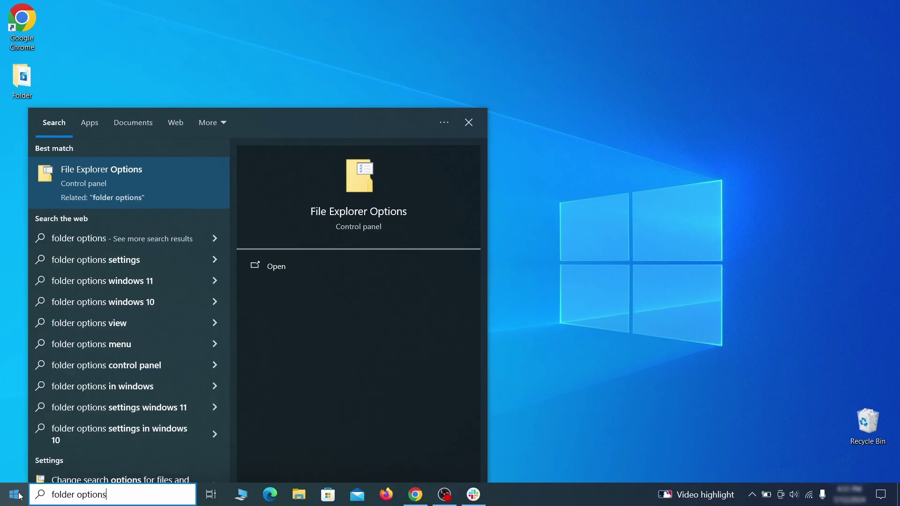
{"action": "key", "text": "Return"}
{"action": "left_click", "coordinate": [176, 114]}
{"action": "left_click", "coordinate": [170, 267]}
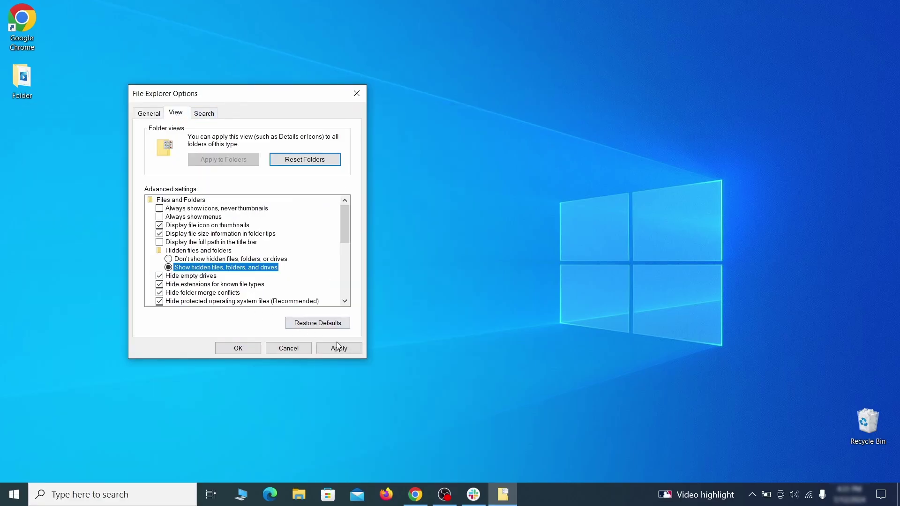
{"action": "left_click", "coordinate": [339, 349]}
{"action": "left_click", "coordinate": [238, 348]}
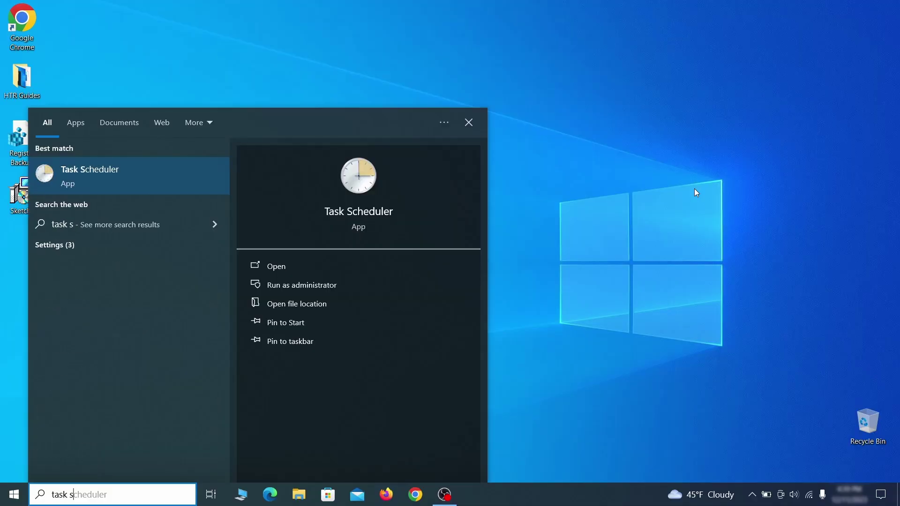
In Task Scheduler Library, inspect the Example Malware App task's triggers and actions.
{"action": "type", "text": "uler"}
{"action": "key", "text": "Return"}
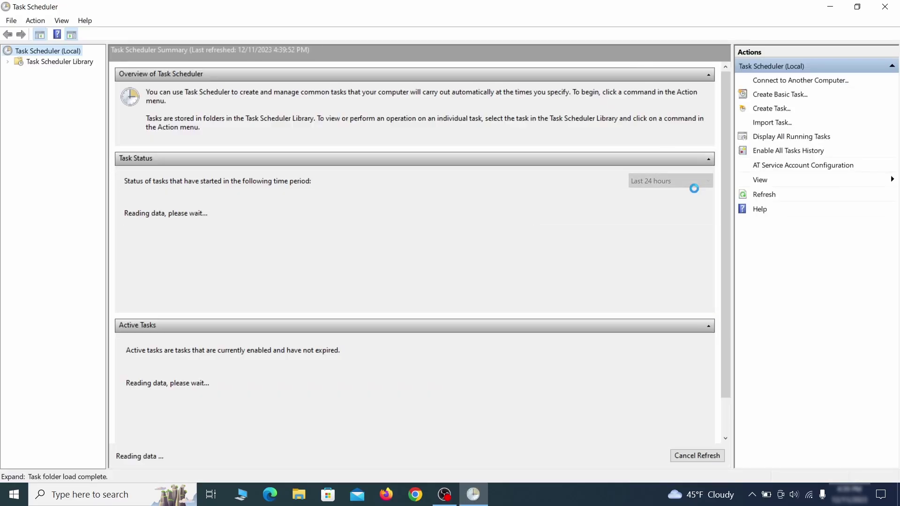
{"action": "left_click", "coordinate": [60, 62]}
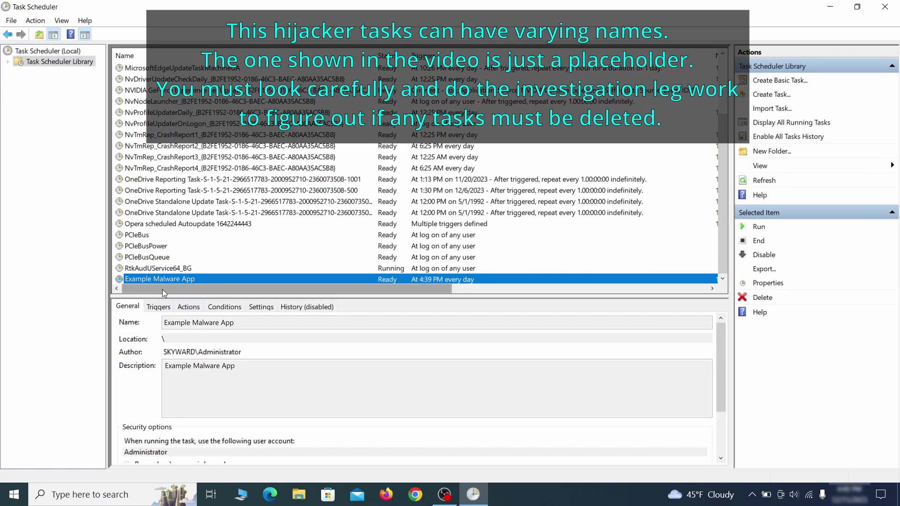
{"action": "right_click", "coordinate": [258, 280]}
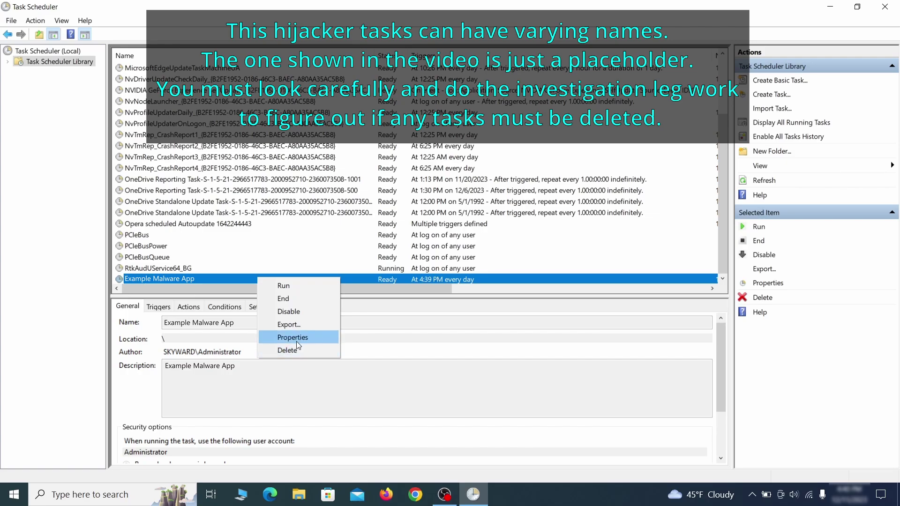
{"action": "left_click", "coordinate": [295, 340]}
{"action": "left_click", "coordinate": [103, 77]}
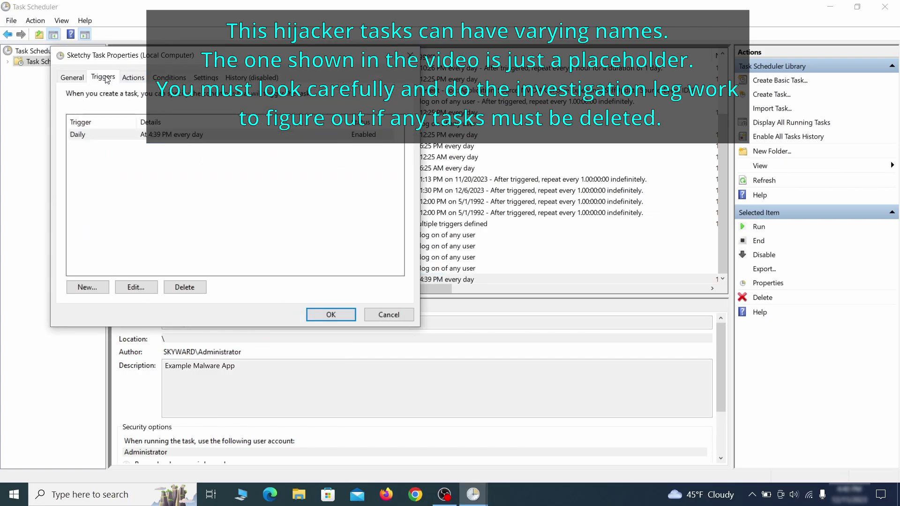
{"action": "left_click", "coordinate": [133, 77]}
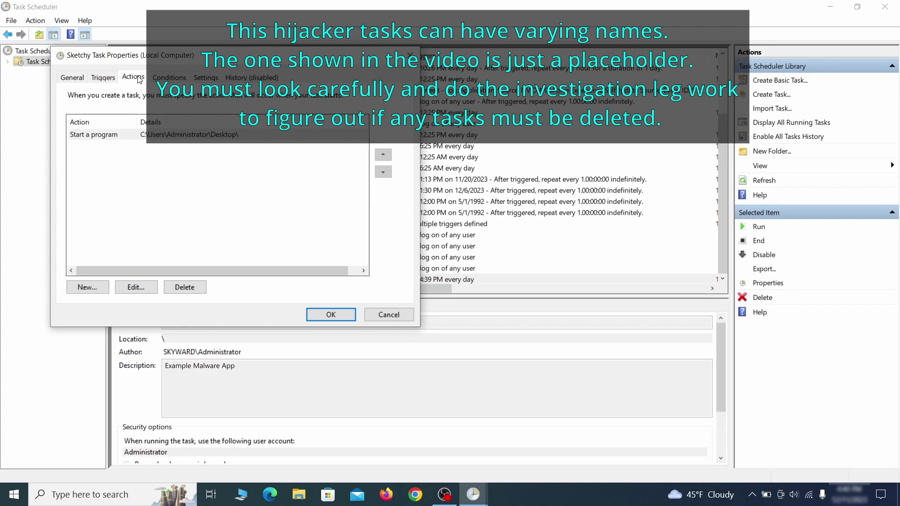
Close the task properties and delete the Example Malware App task.
{"action": "key", "text": "Escape"}
{"action": "right_click", "coordinate": [289, 278]}
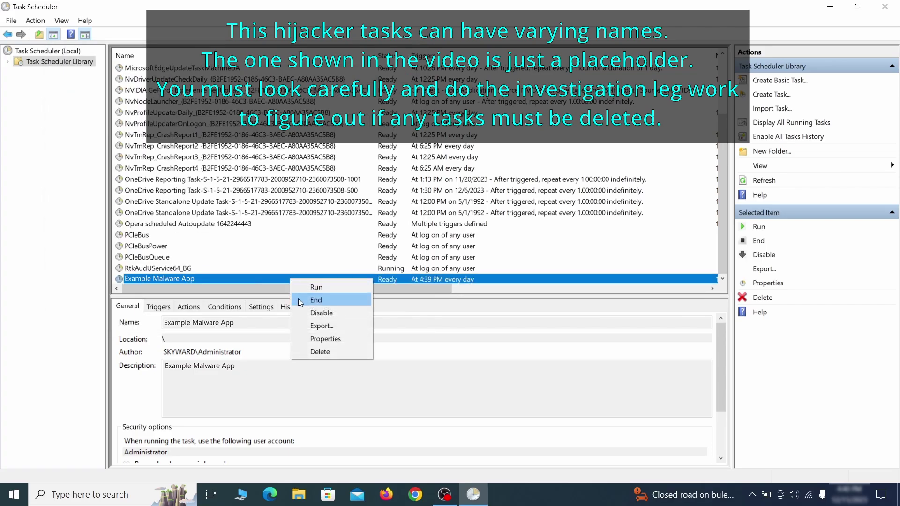
{"action": "left_click", "coordinate": [319, 350]}
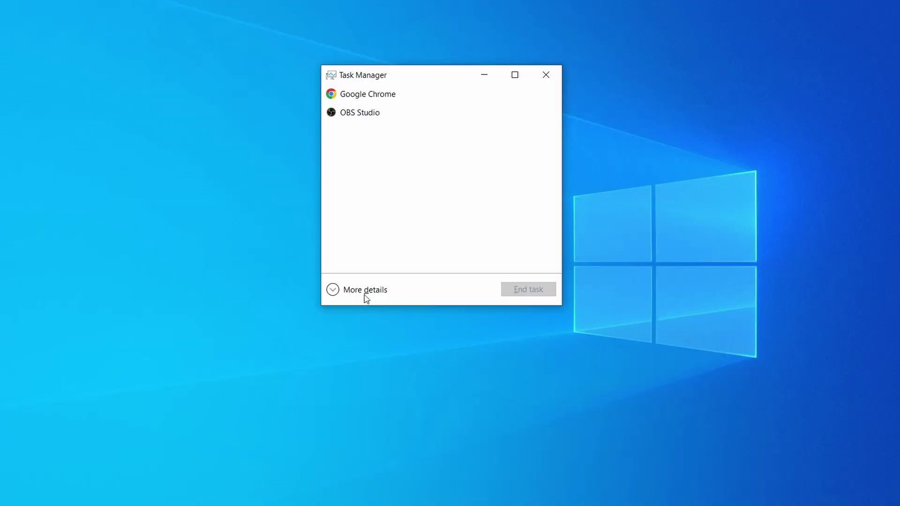
Show full Task Manager details sorted by memory and bring up Example Malware Process's actions.
{"action": "left_click", "coordinate": [333, 291]}
{"action": "left_click", "coordinate": [442, 105]}
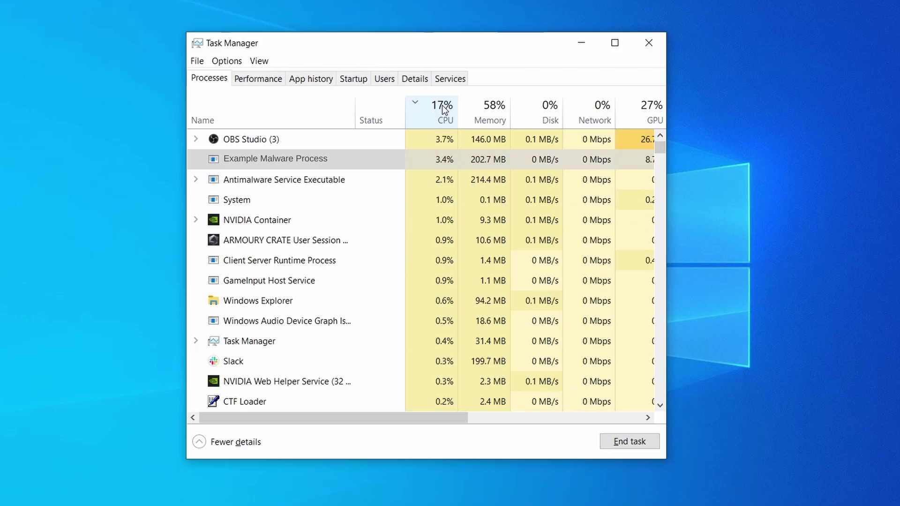
{"action": "left_click", "coordinate": [489, 111]}
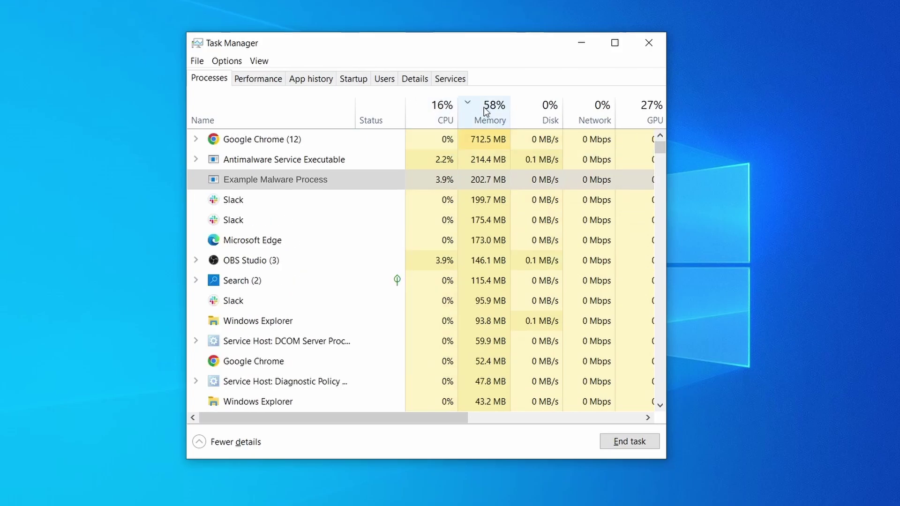
{"action": "right_click", "coordinate": [429, 179]}
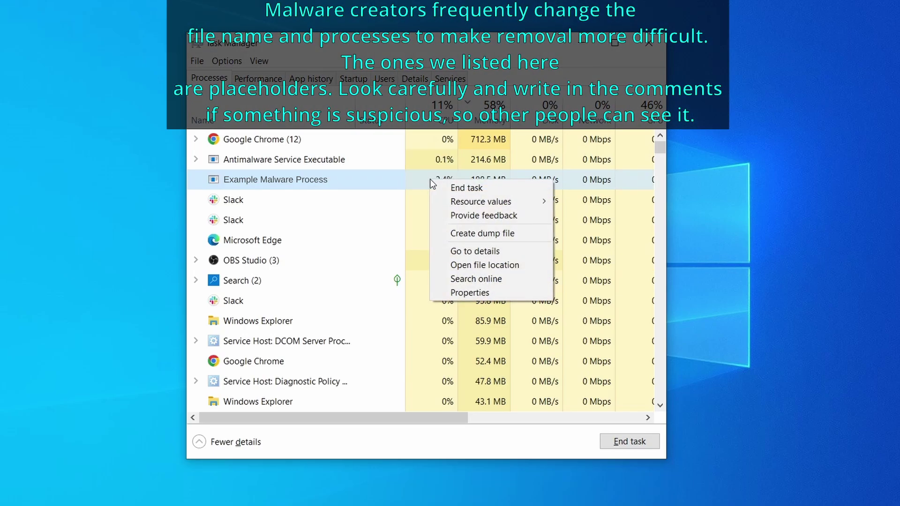
Go to Example Malware Process's file location and delete the three malware app files.
{"action": "left_click", "coordinate": [487, 267]}
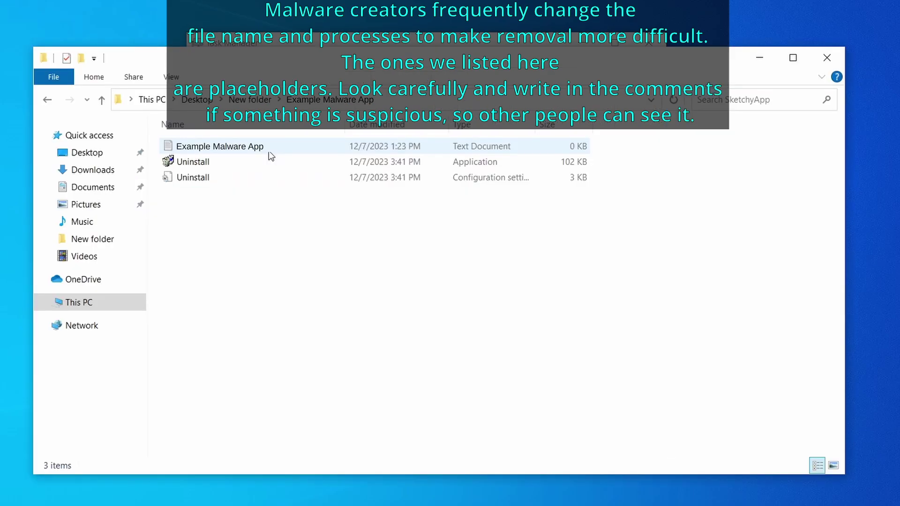
{"action": "left_click", "coordinate": [478, 44]}
{"action": "right_click", "coordinate": [431, 181]}
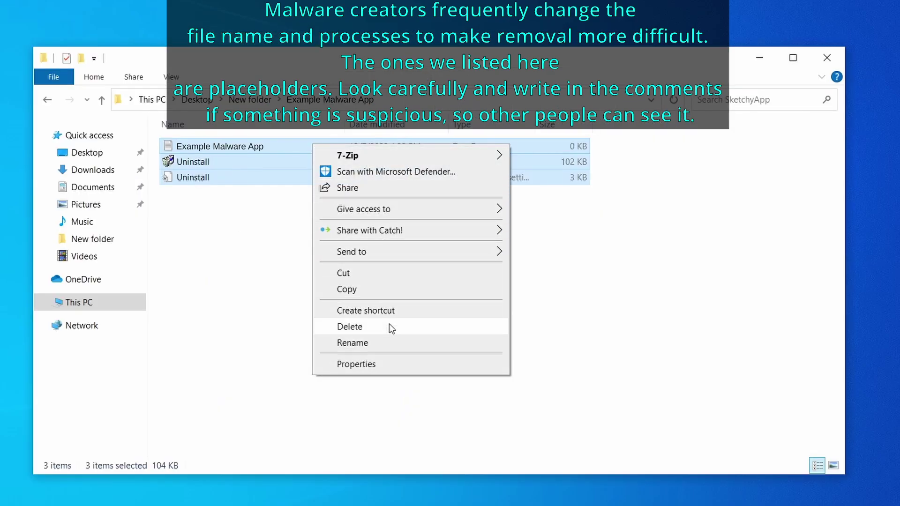
{"action": "left_click", "coordinate": [392, 328]}
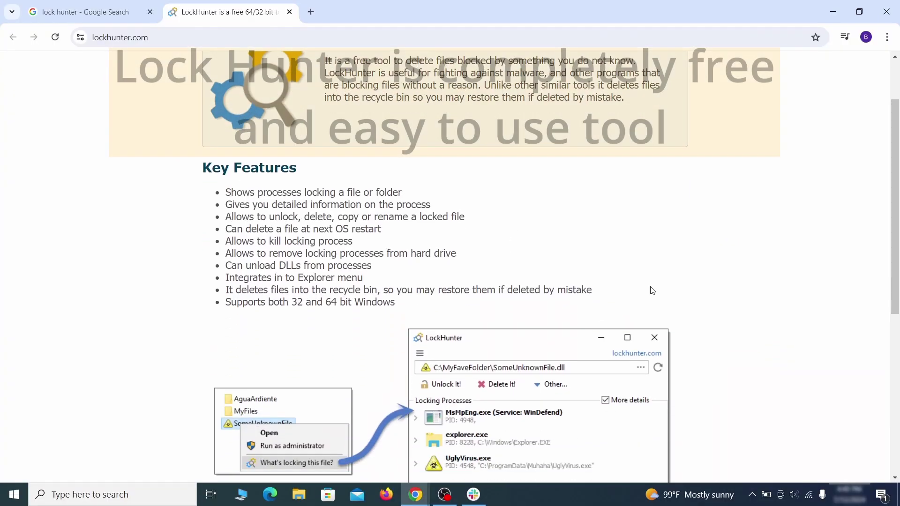
Install LockHunter.
{"action": "scroll", "coordinate": [651, 291], "scroll_direction": "down", "scroll_amount": 5}
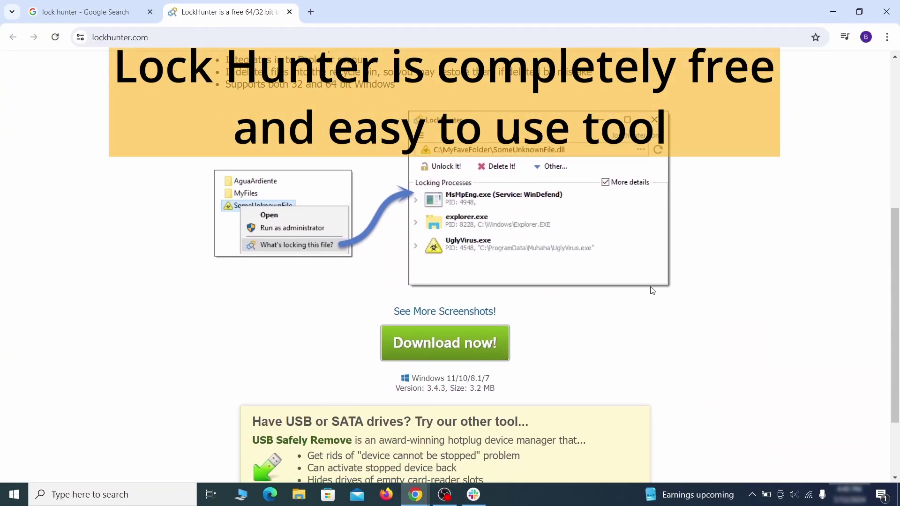
{"action": "scroll", "coordinate": [651, 291], "scroll_direction": "down", "scroll_amount": 1}
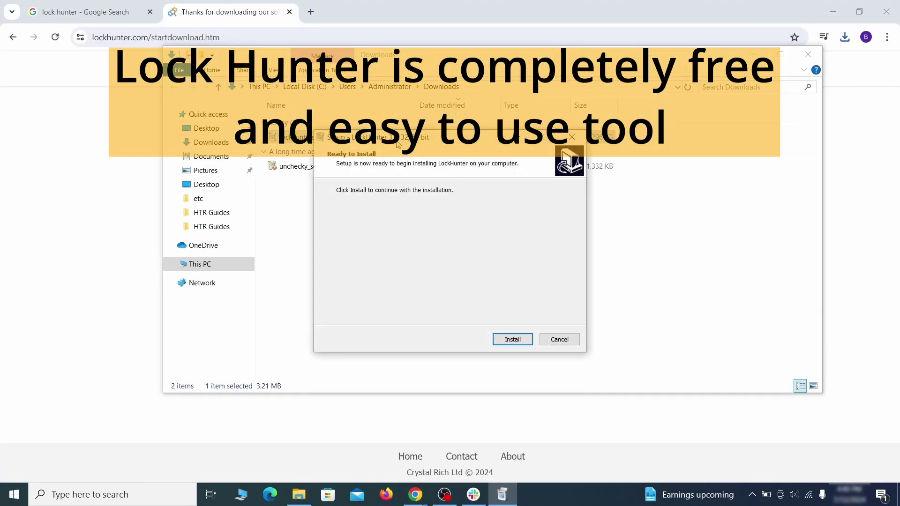
{"action": "left_click", "coordinate": [511, 339]}
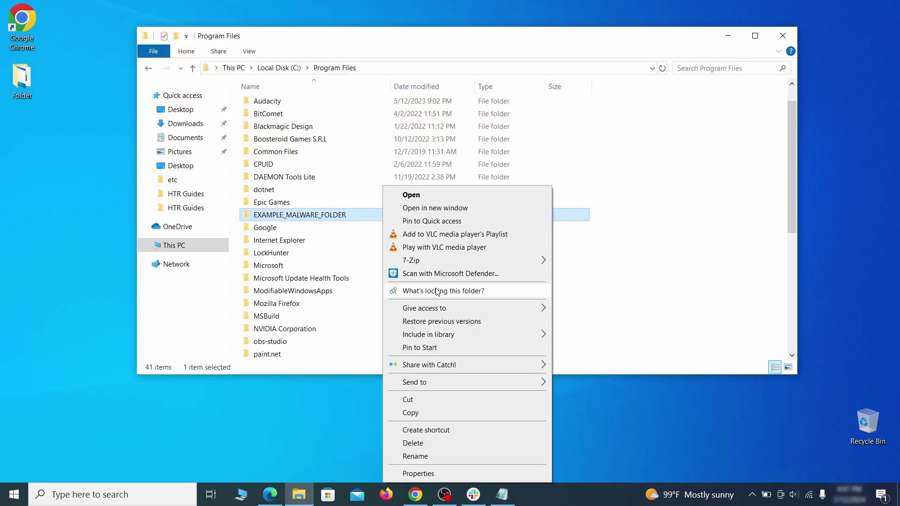
Force-delete EXAMPLE_MALWARE_FOLDER with LockHunter, ending notepad.exe, then close LockHunter.
{"action": "left_click", "coordinate": [437, 291]}
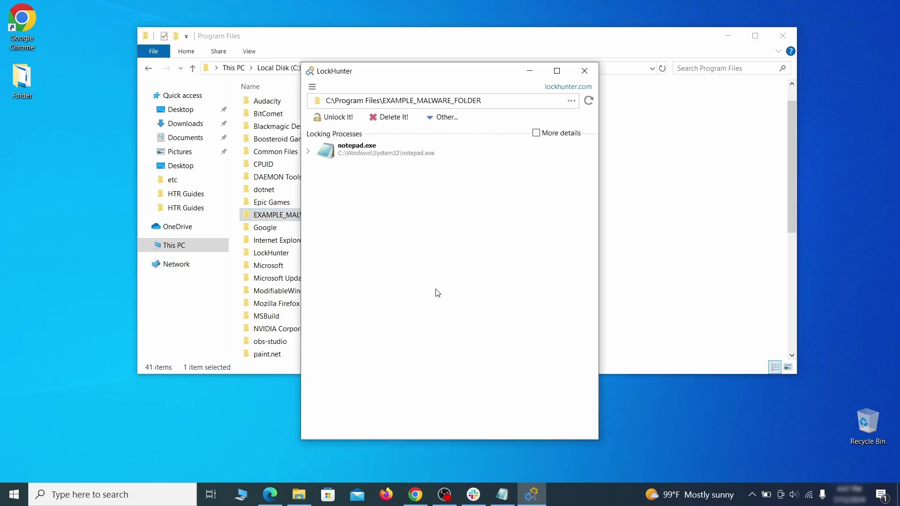
{"action": "left_click", "coordinate": [402, 119]}
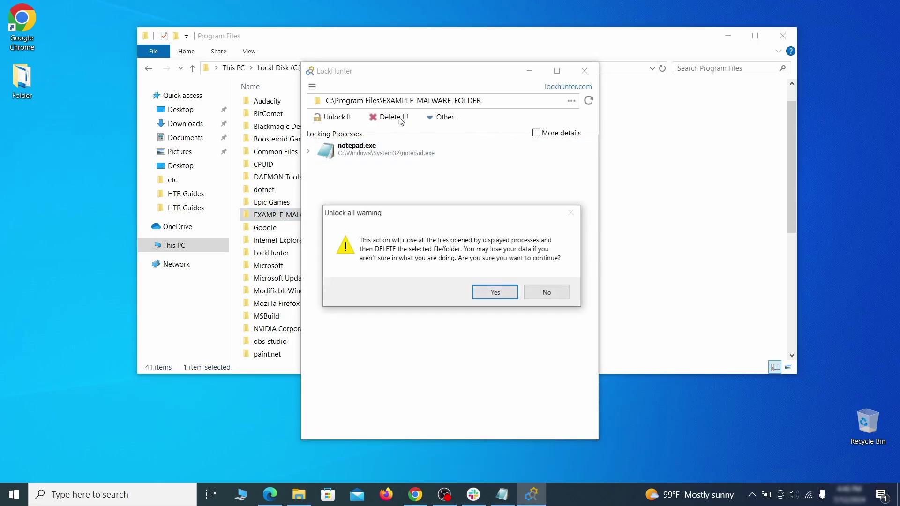
{"action": "left_click", "coordinate": [496, 293]}
{"action": "left_click", "coordinate": [584, 71]}
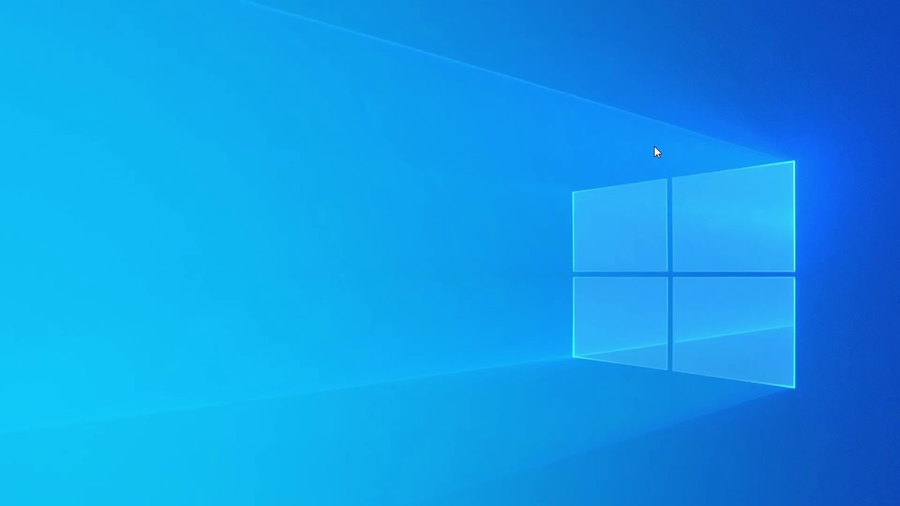
Launch Task Manager with Ctrl+Shift+Esc and rank processes by memory usage, scrolling the list.
{"action": "key", "text": "ctrl+shift+Escape"}
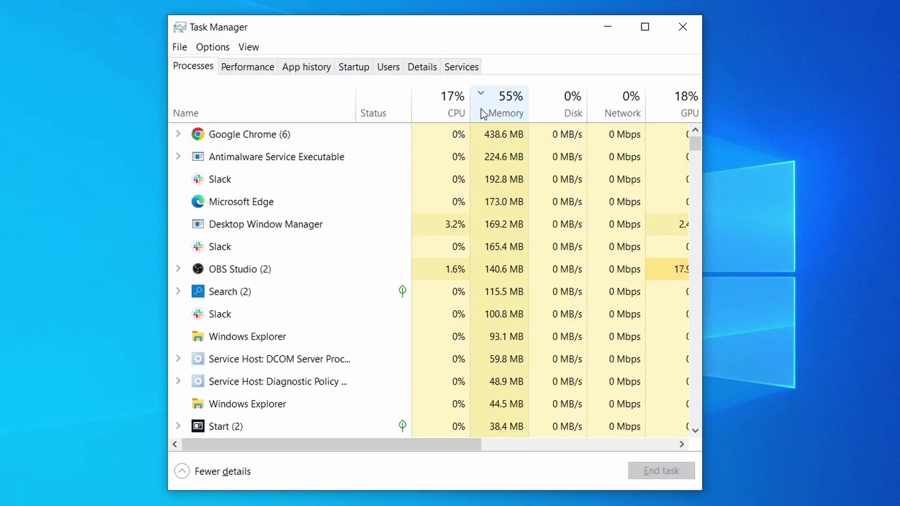
{"action": "left_click", "coordinate": [436, 111]}
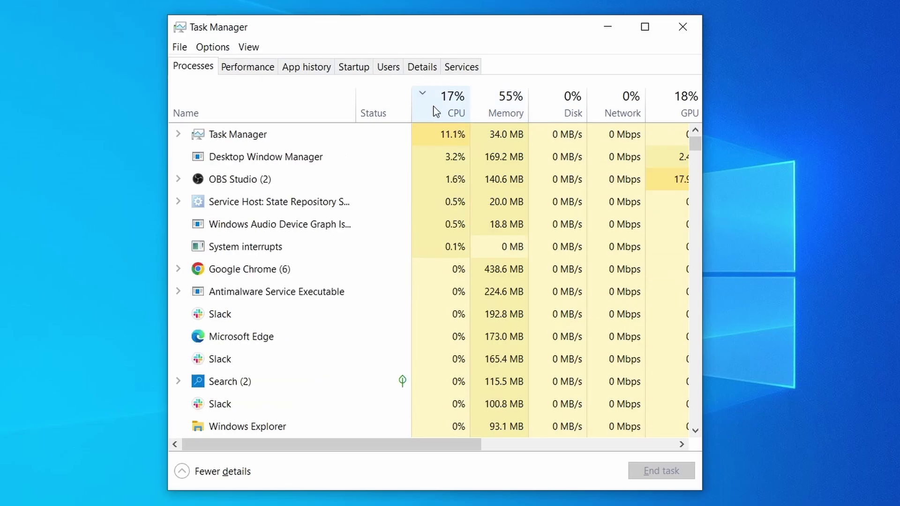
{"action": "left_click", "coordinate": [511, 101]}
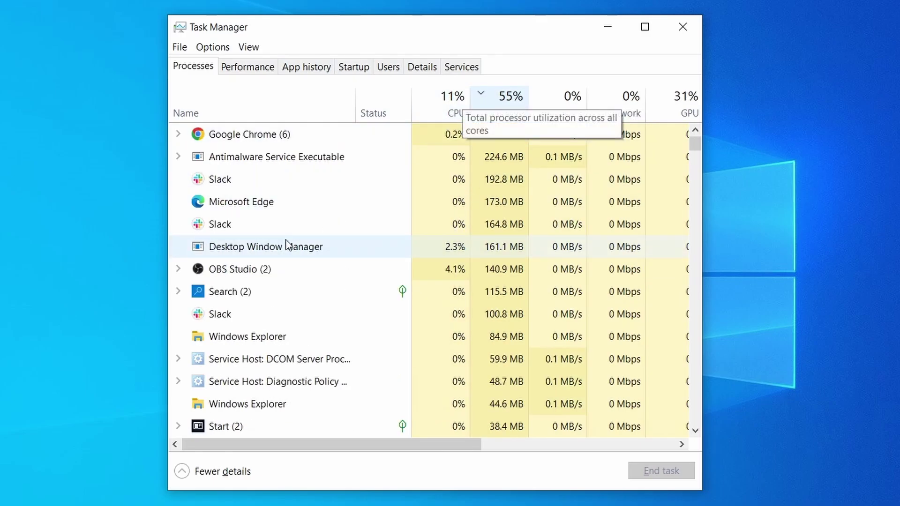
{"action": "scroll", "coordinate": [390, 317], "scroll_direction": "down", "scroll_amount": 2}
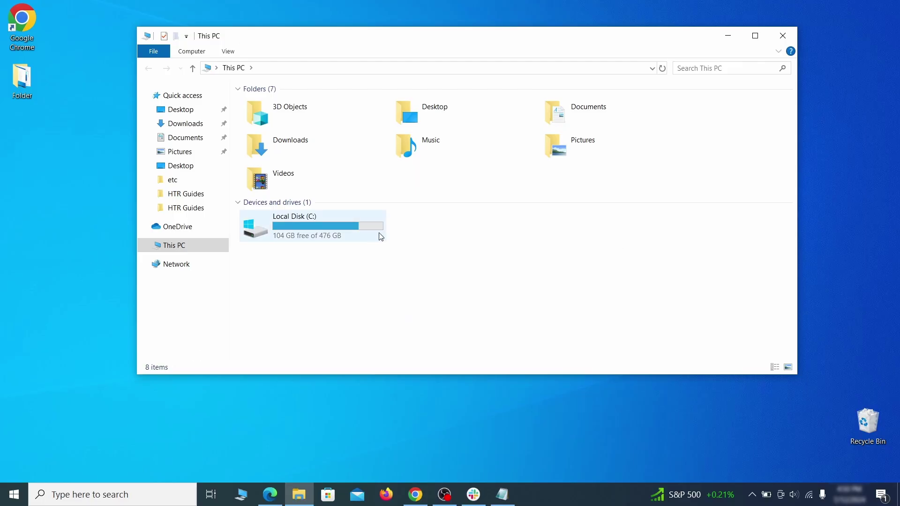
Browse to C:\Users\<profile>\AppData\Roaming in File Explorer.
{"action": "double_click", "coordinate": [374, 235]}
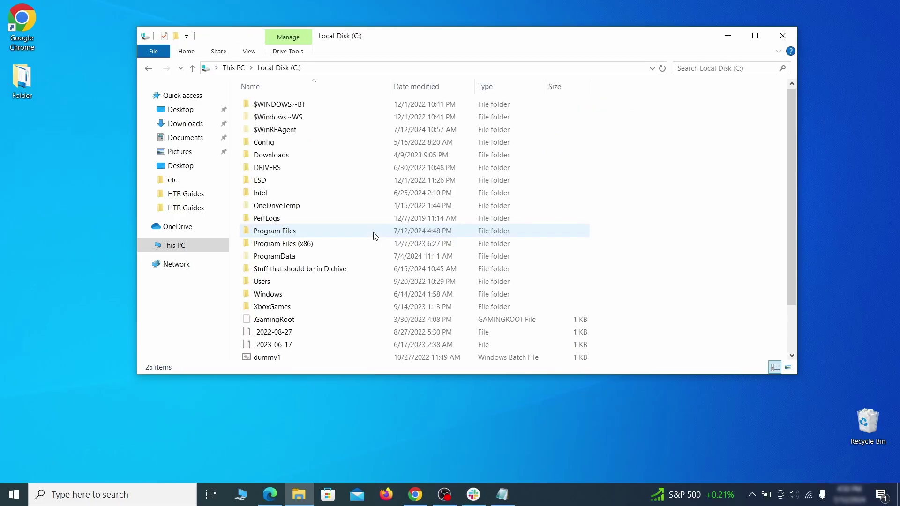
{"action": "double_click", "coordinate": [285, 281]}
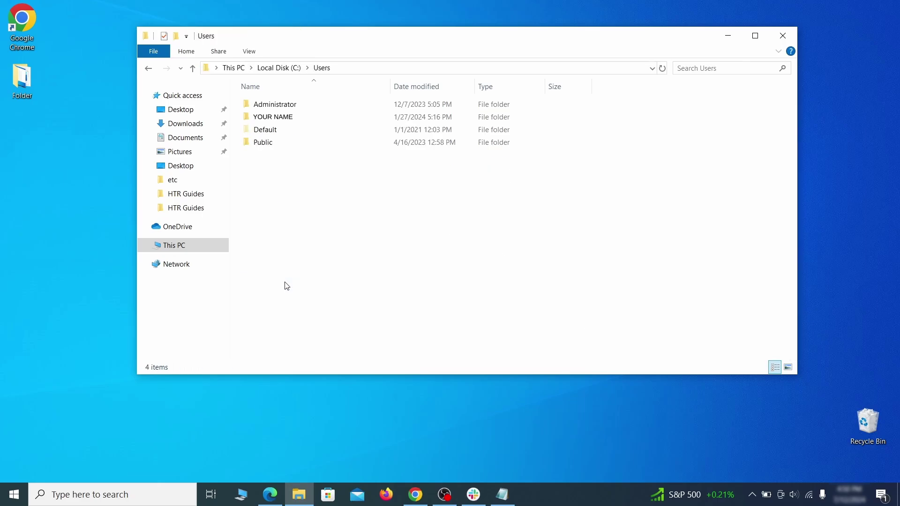
{"action": "double_click", "coordinate": [379, 119]}
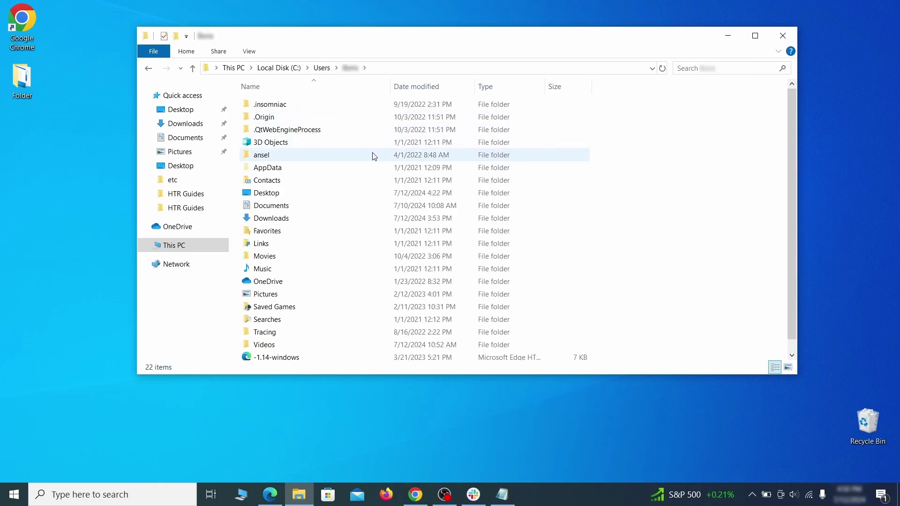
{"action": "double_click", "coordinate": [372, 168]}
{"action": "double_click", "coordinate": [370, 131]}
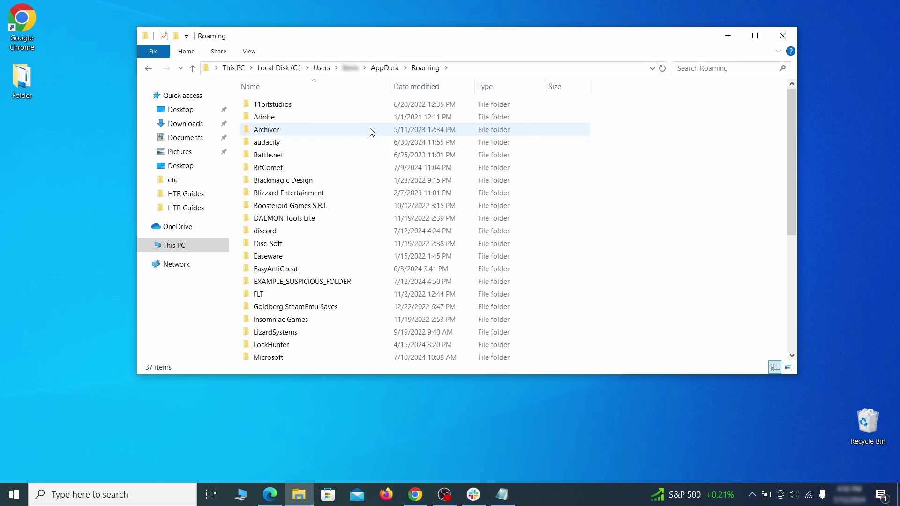
{"action": "scroll", "coordinate": [361, 168], "scroll_direction": "down", "scroll_amount": 1}
{"action": "scroll", "coordinate": [361, 168], "scroll_direction": "down", "scroll_amount": 1}
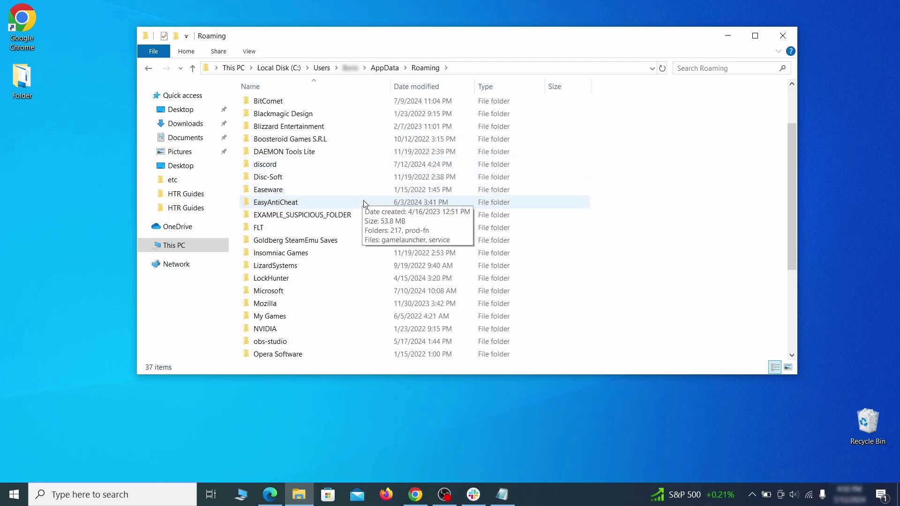
Try deleting EXAMPLE_SUSPICIOUS_FOLDER, then force-delete it with LockHunter's Delete It!
{"action": "left_click", "coordinate": [370, 217]}
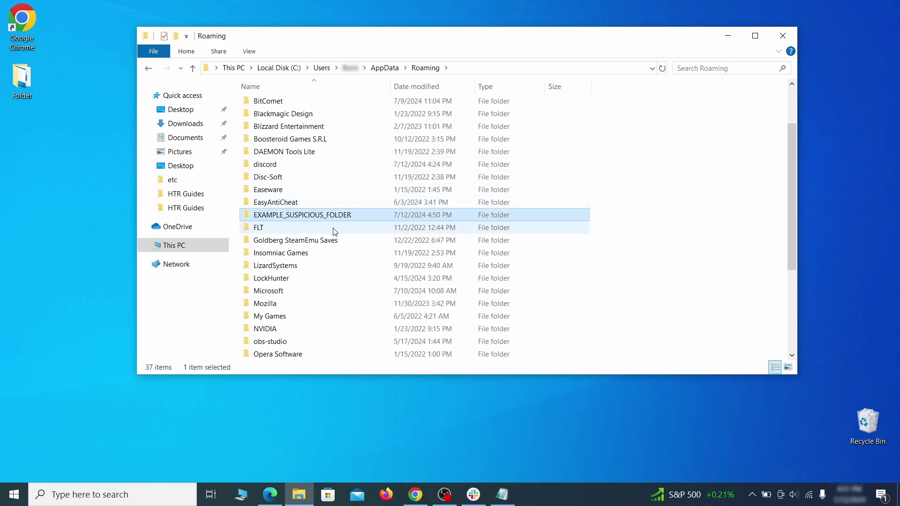
{"action": "right_click", "coordinate": [402, 218]}
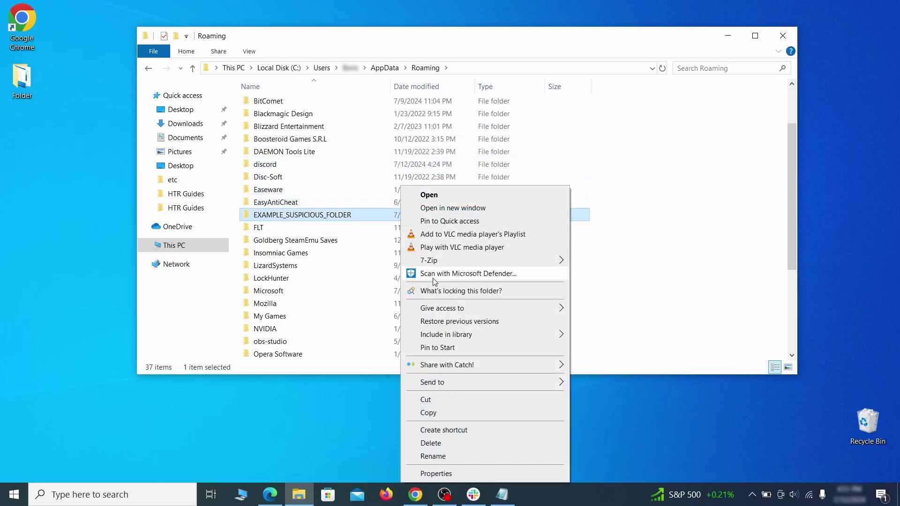
{"action": "left_click", "coordinate": [444, 444]}
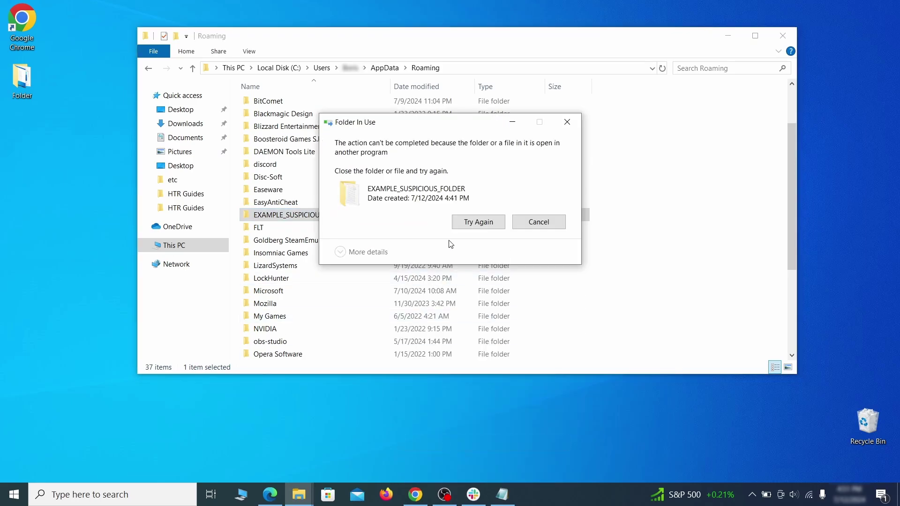
{"action": "right_click", "coordinate": [382, 214]}
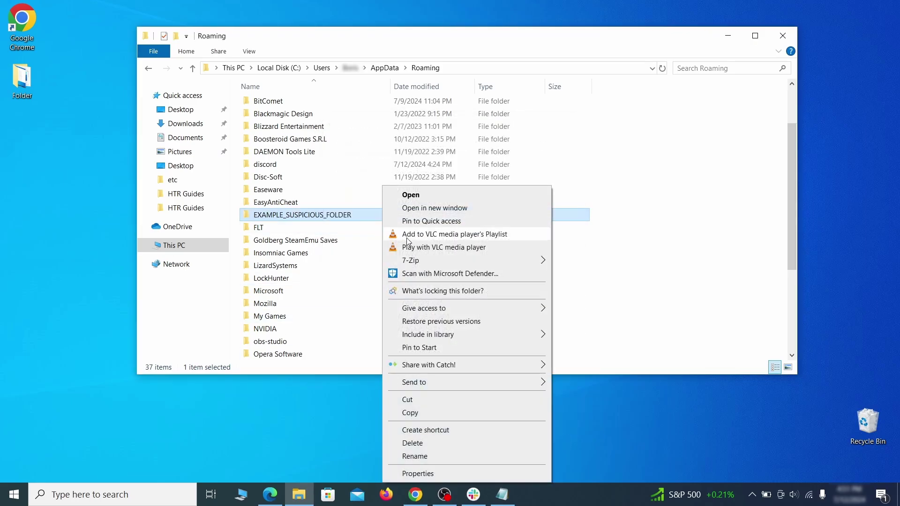
{"action": "left_click", "coordinate": [424, 288]}
{"action": "left_click", "coordinate": [406, 121]}
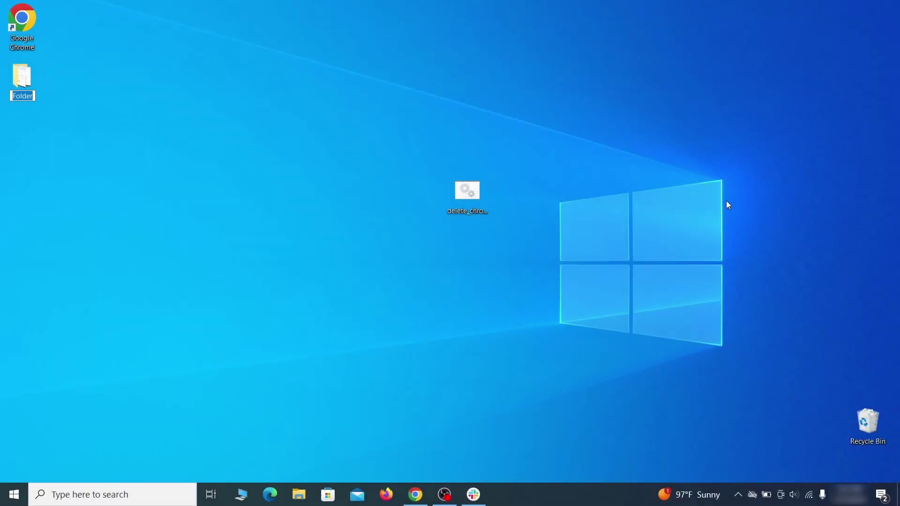
Launch the Local Group Policy Editor and expand Computer Configuration > Administrative Templates.
{"action": "key", "text": "super"}
{"action": "type", "text": "edit group policy"}
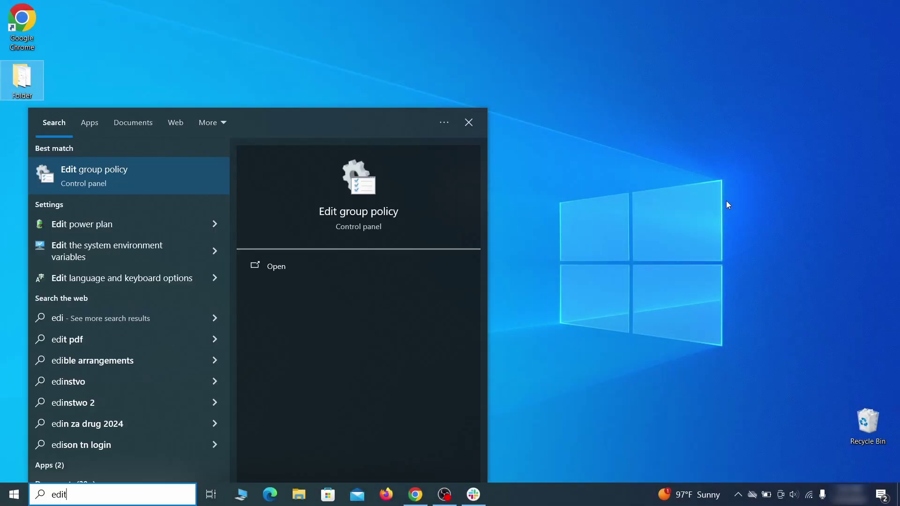
{"action": "left_click", "coordinate": [121, 177]}
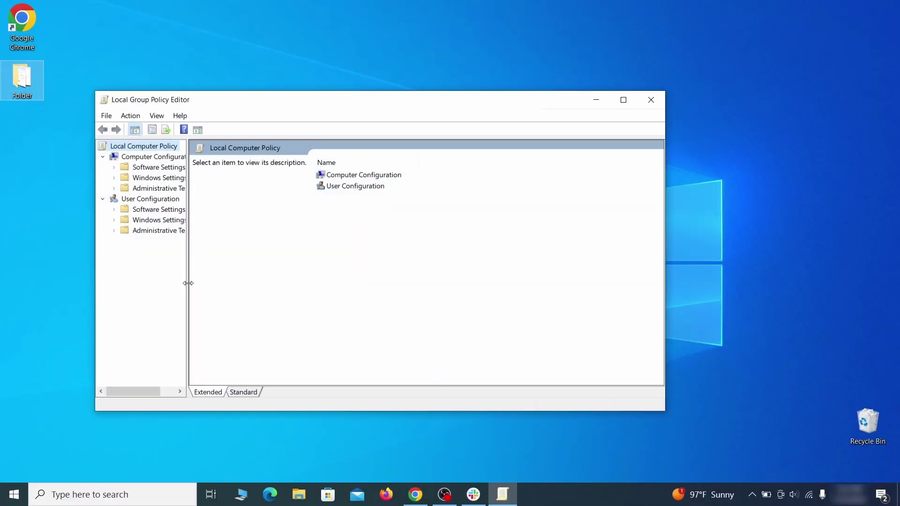
{"action": "left_click", "coordinate": [149, 159]}
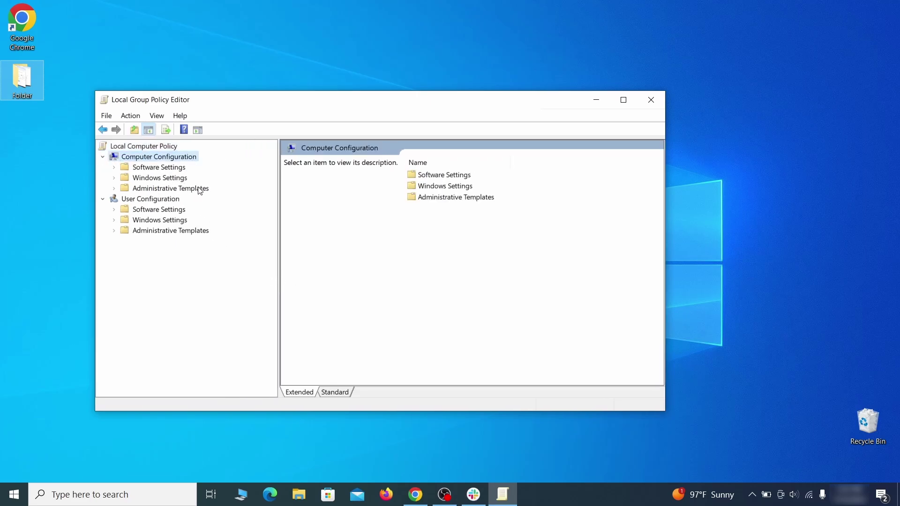
{"action": "left_click", "coordinate": [199, 189]}
Remove the chrome template via Add/Remove Templates, then close the editor.
{"action": "right_click", "coordinate": [199, 188]}
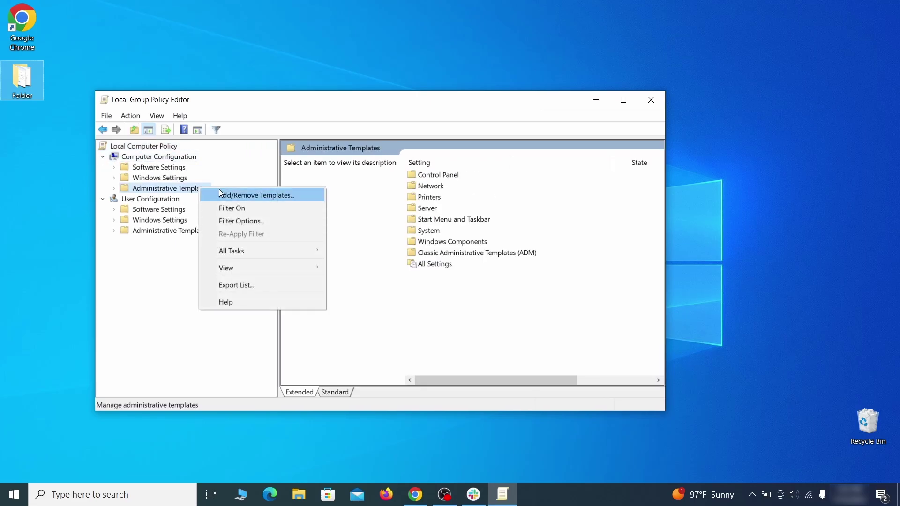
{"action": "left_click", "coordinate": [288, 198]}
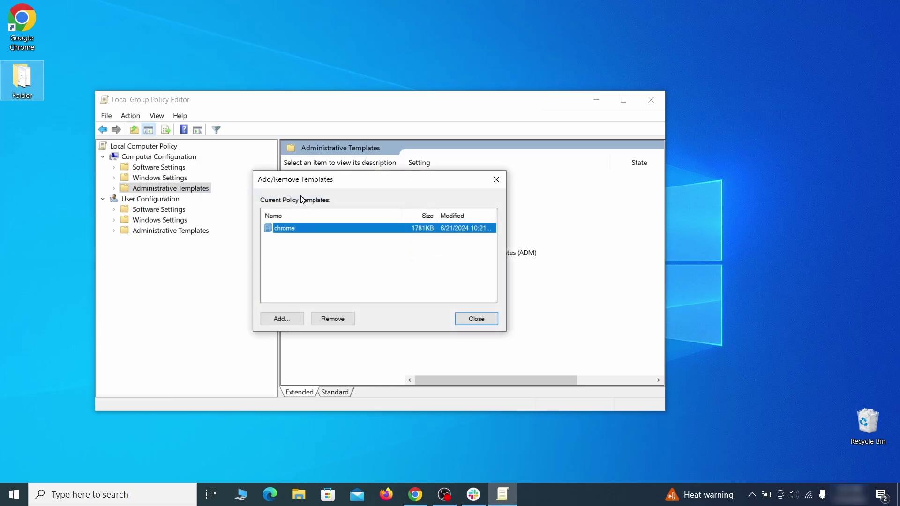
{"action": "left_click", "coordinate": [333, 319]}
{"action": "left_click", "coordinate": [485, 316]}
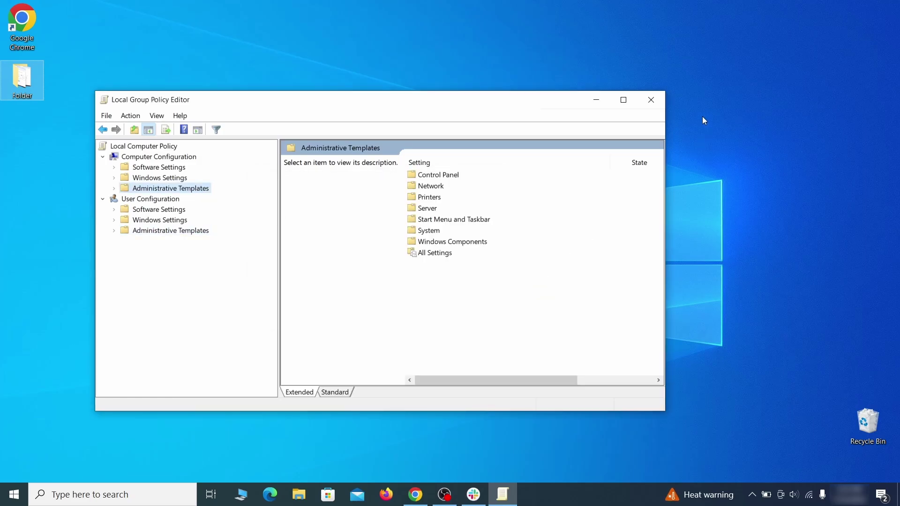
{"action": "left_click", "coordinate": [654, 105]}
Restart the computer from the Start menu power options.
{"action": "left_click", "coordinate": [14, 495]}
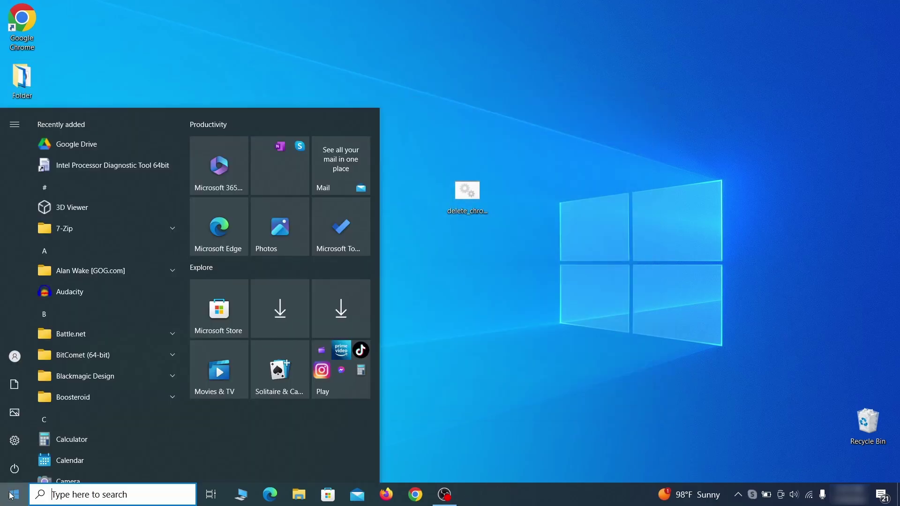
{"action": "left_click", "coordinate": [15, 464]}
{"action": "left_click", "coordinate": [79, 438]}
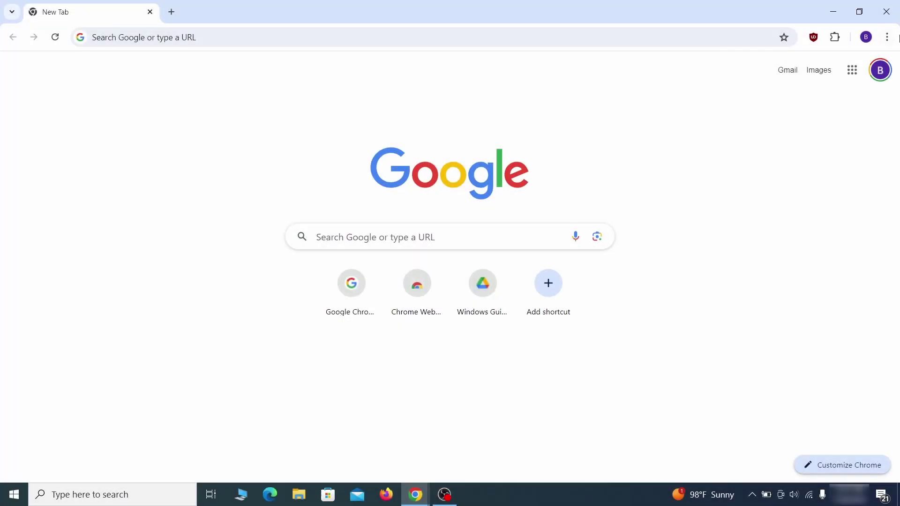
{"action": "left_click", "coordinate": [888, 37]}
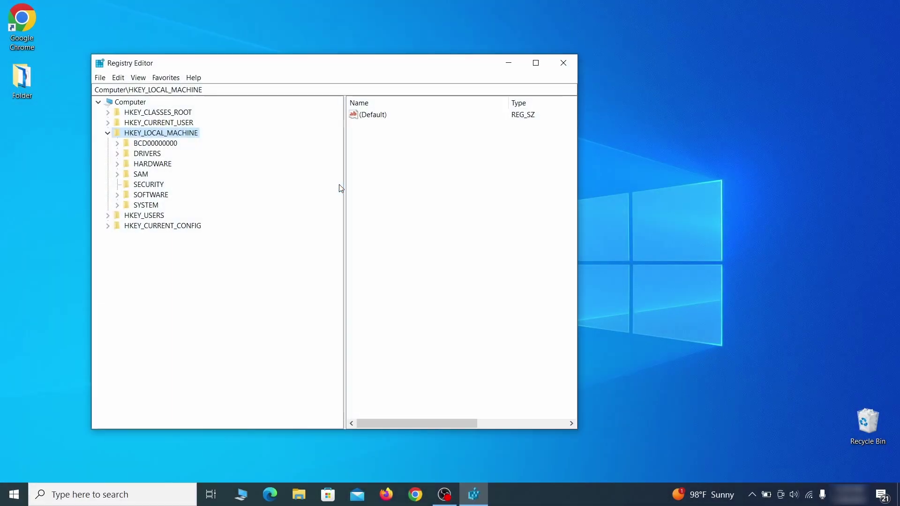
Expand BCD00000000 > Objects > {b2721d73-…} > Elements and start deleting key 12000004, then cancel.
{"action": "left_click", "coordinate": [117, 143]}
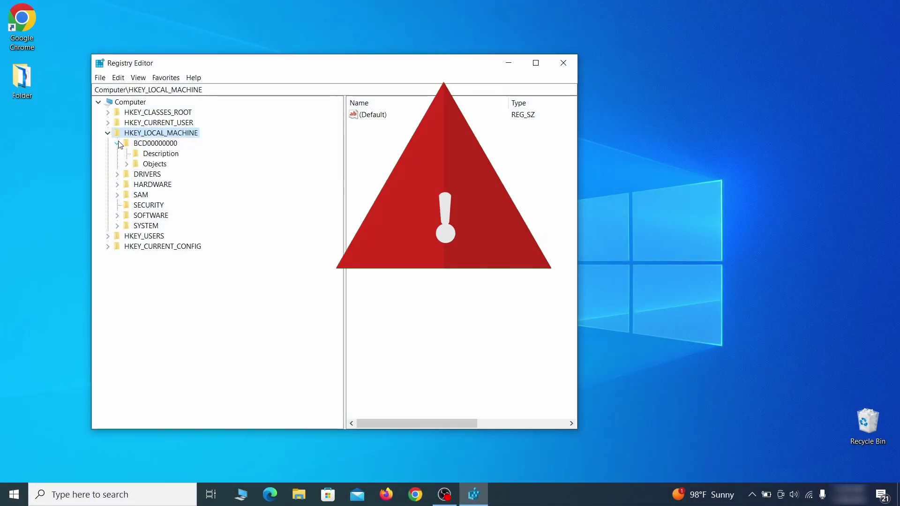
{"action": "left_click", "coordinate": [126, 164]}
{"action": "left_click", "coordinate": [136, 267]}
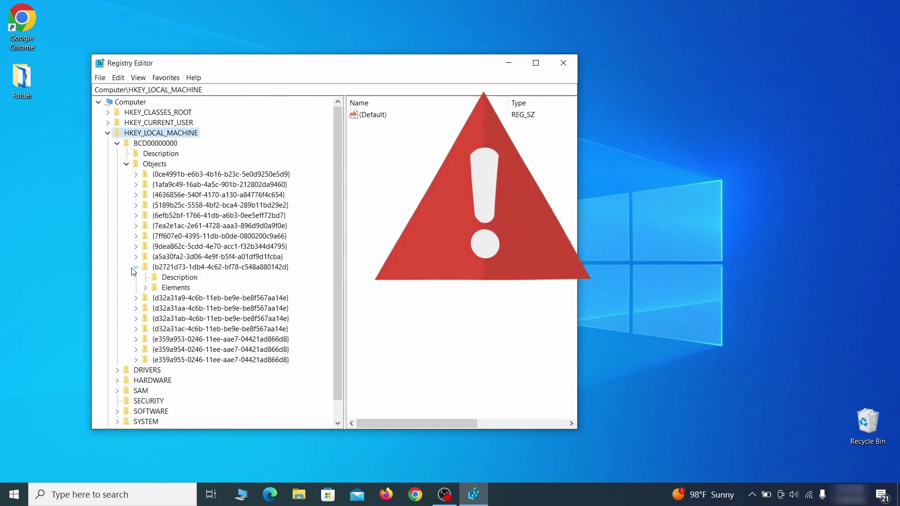
{"action": "left_click", "coordinate": [145, 287]}
{"action": "left_click", "coordinate": [188, 318]}
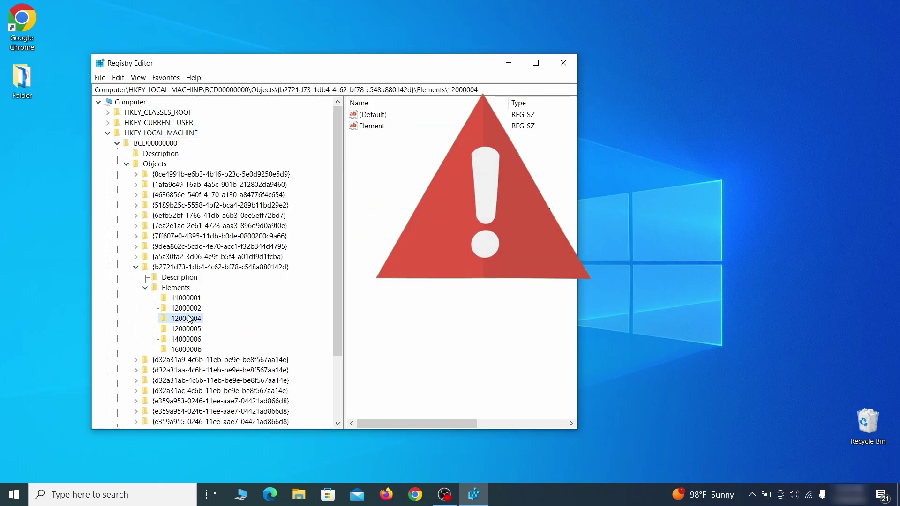
{"action": "right_click", "coordinate": [188, 319]}
{"action": "left_click", "coordinate": [232, 359]}
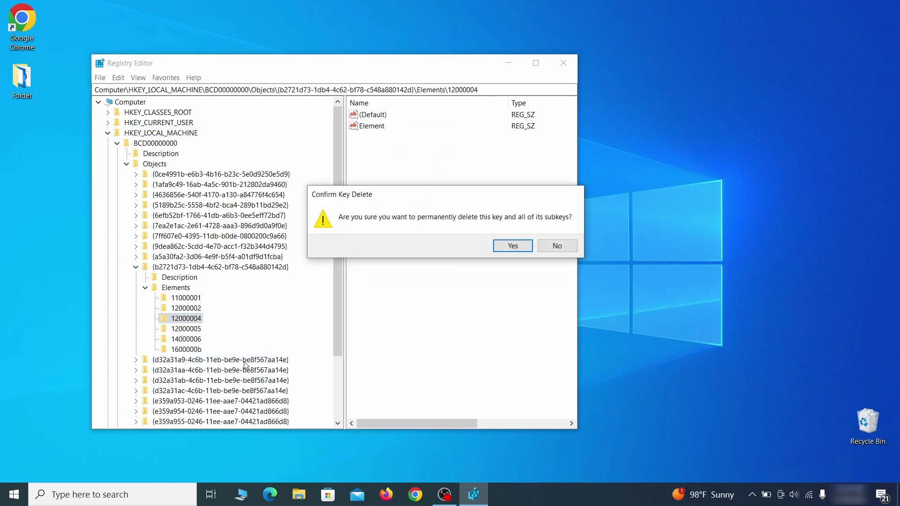
{"action": "left_click", "coordinate": [567, 250]}
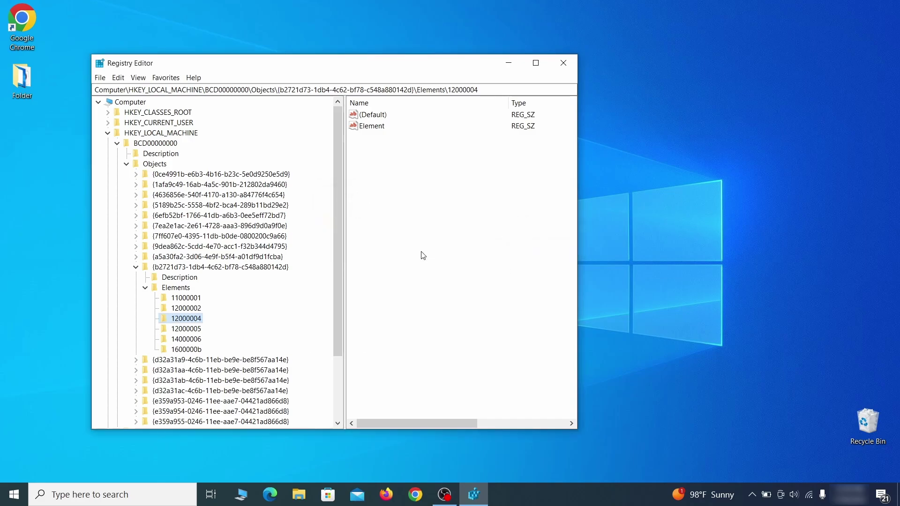
{"action": "scroll", "coordinate": [148, 360], "scroll_direction": "down", "scroll_amount": 3}
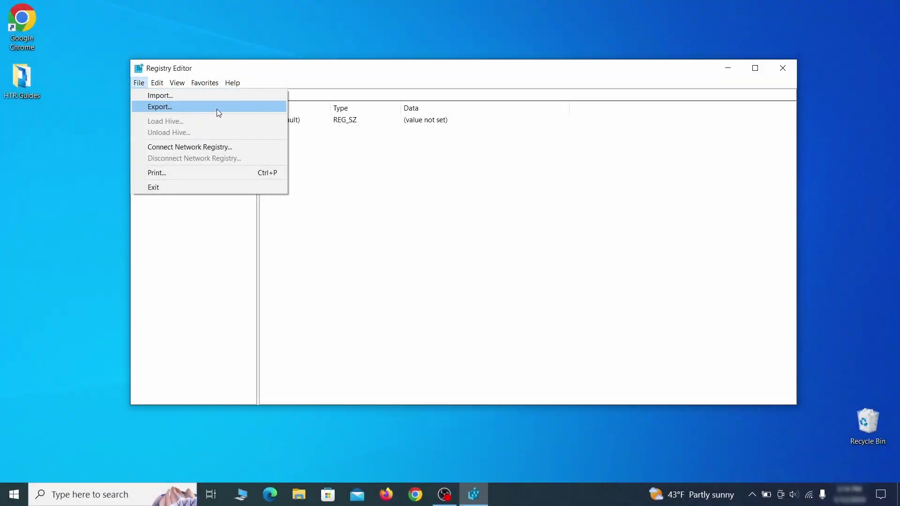
Export a full registry backup, then choose File > Import and pick Registry Backup 1.
{"action": "left_click", "coordinate": [217, 108]}
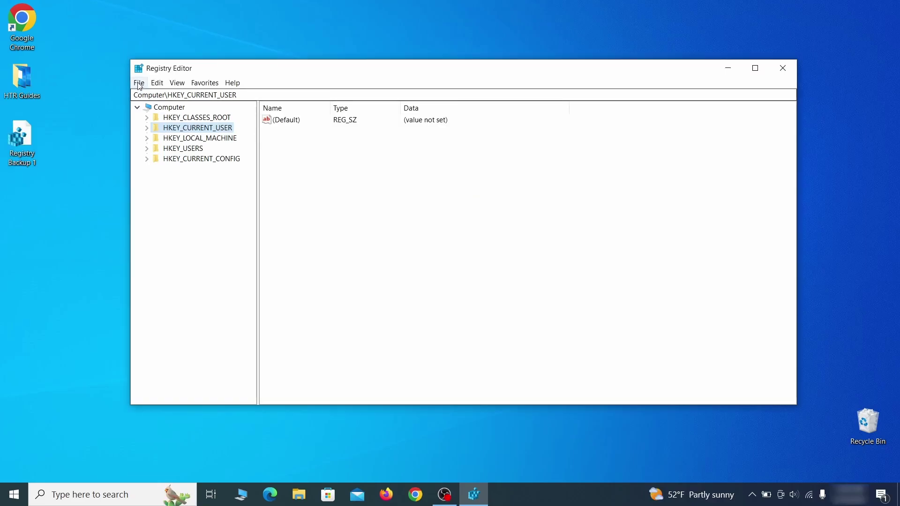
{"action": "left_click", "coordinate": [139, 83]}
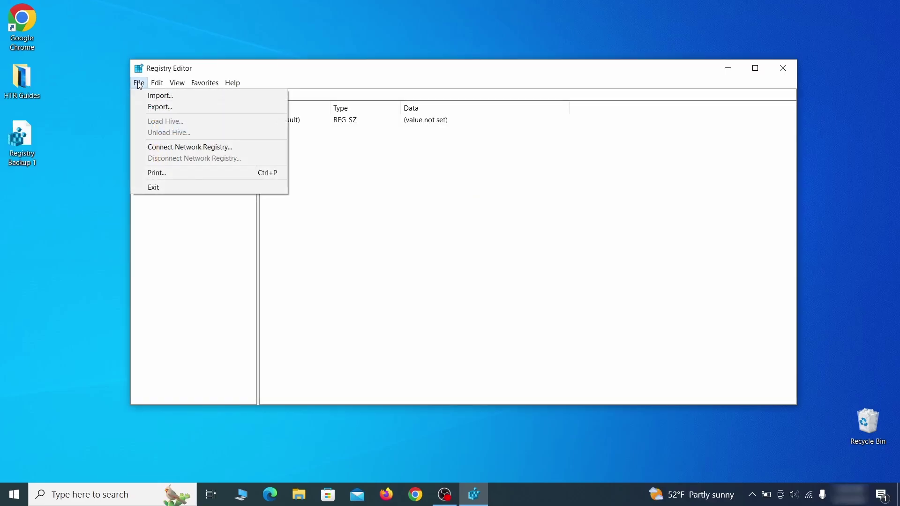
{"action": "left_click", "coordinate": [192, 97]}
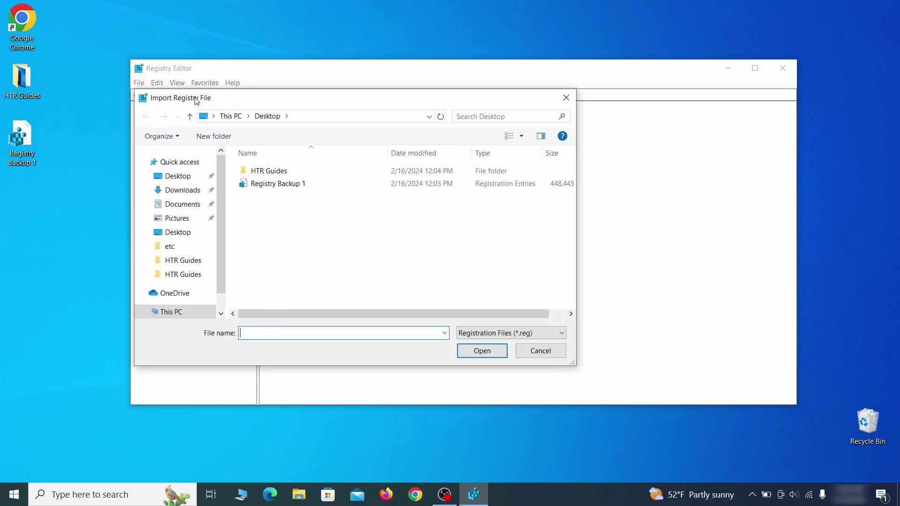
{"action": "left_click", "coordinate": [312, 187]}
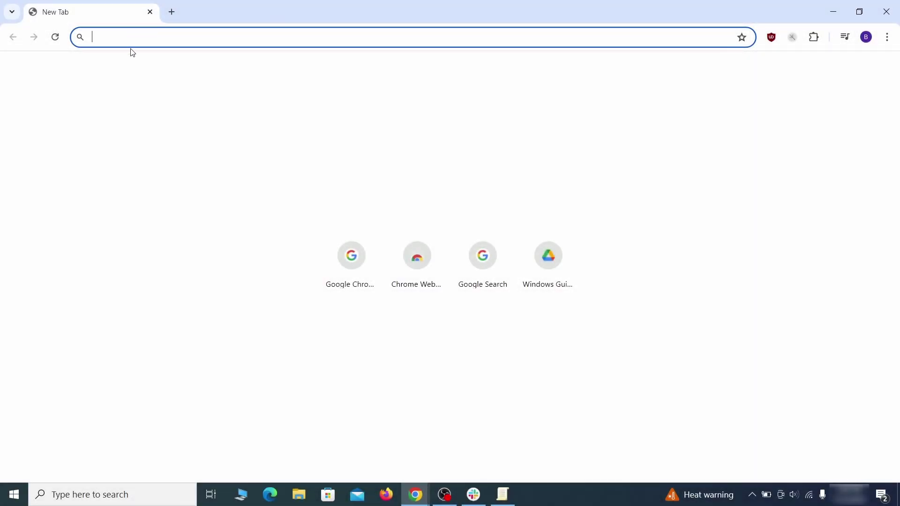
Load chrome://policy and paste the HomepageLocation value into the Notepad note.
{"action": "type", "text": "chrome://policy"}
{"action": "key", "text": "Return"}
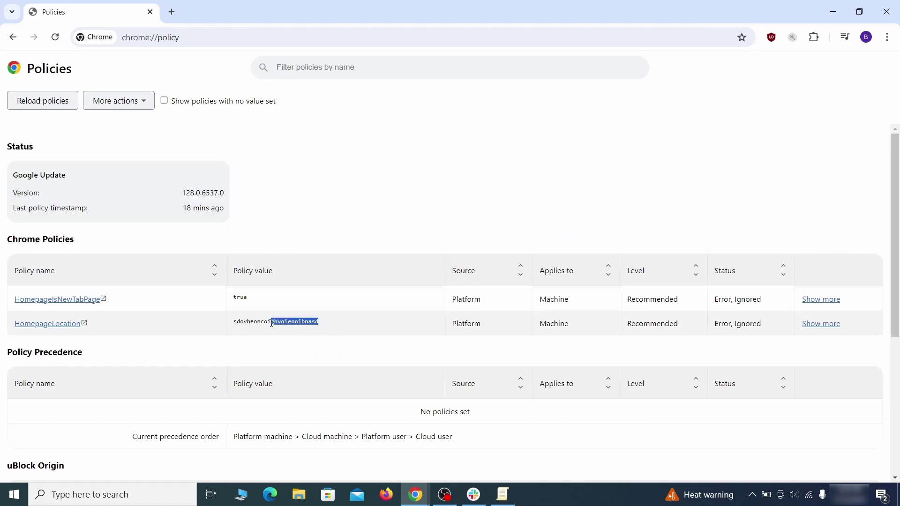
{"action": "right_click", "coordinate": [256, 329]}
{"action": "left_click", "coordinate": [272, 333]}
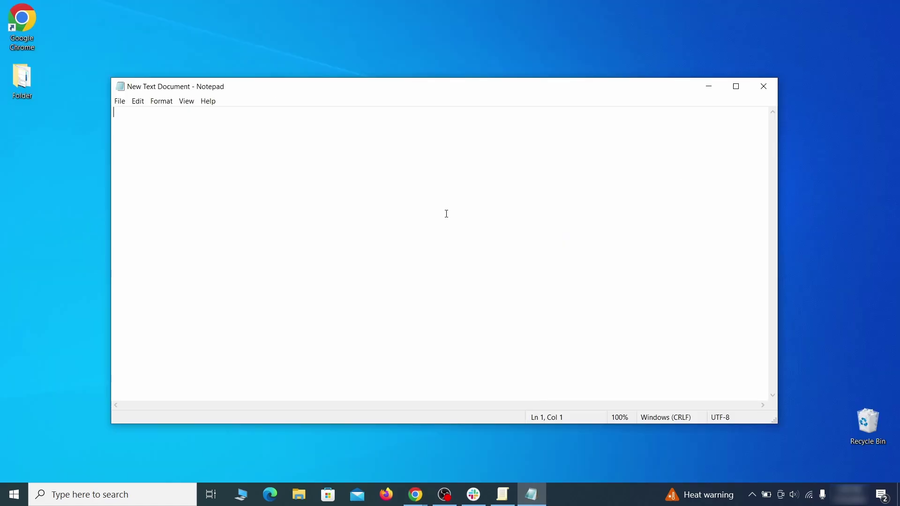
{"action": "right_click", "coordinate": [445, 207]}
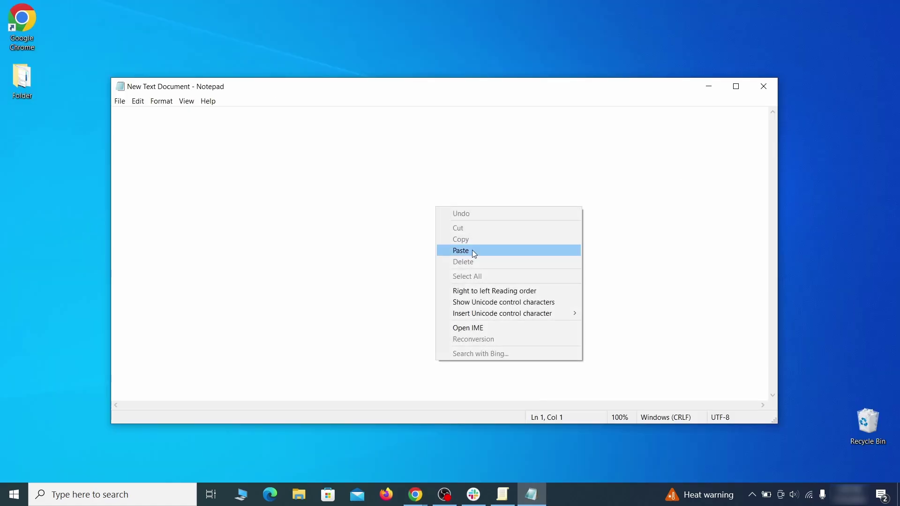
{"action": "left_click", "coordinate": [472, 250]}
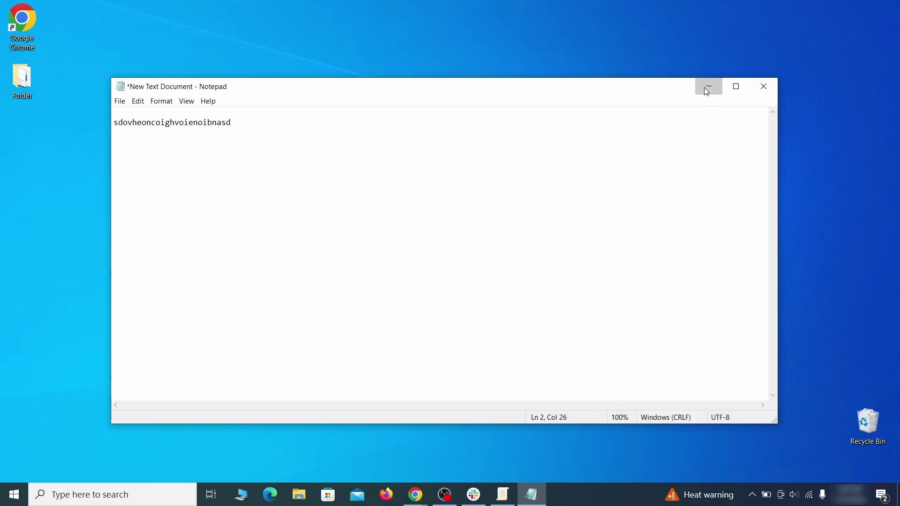
{"action": "left_click", "coordinate": [708, 91]}
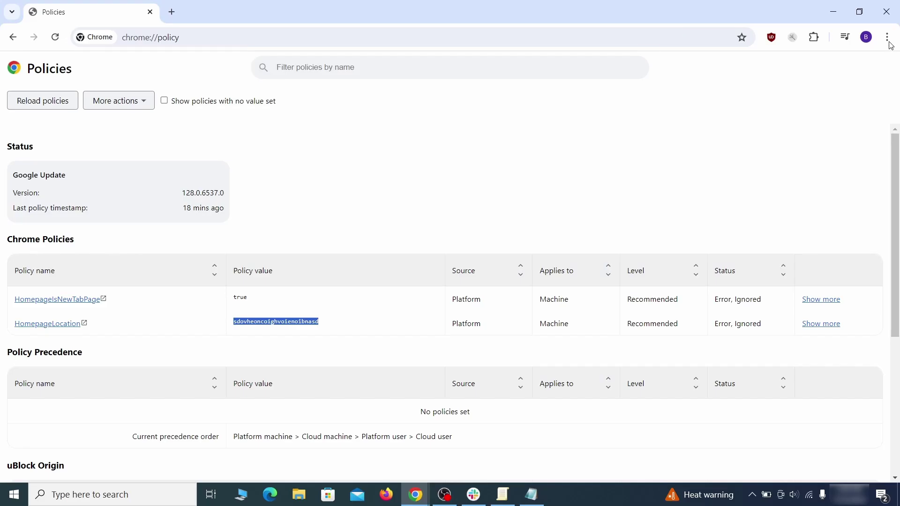
{"action": "left_click", "coordinate": [887, 37]}
{"action": "mouse_move", "coordinate": [776, 210]}
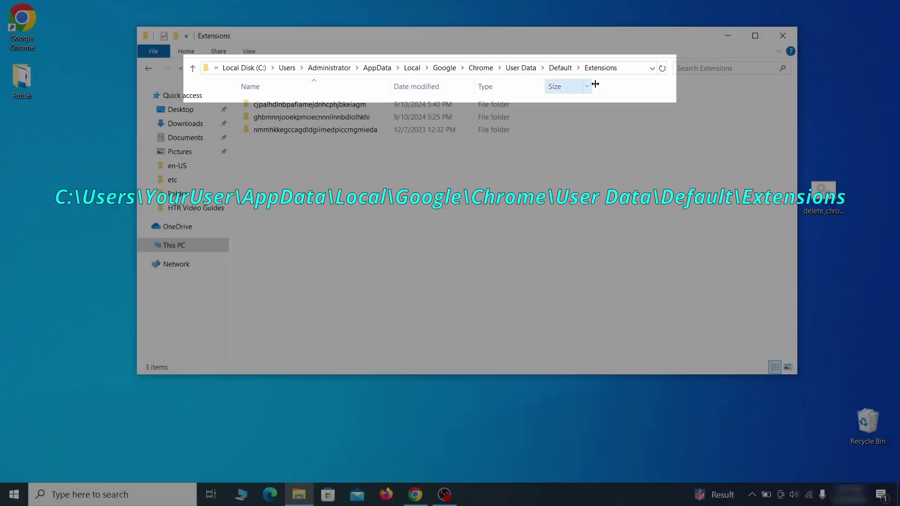
Delete all three extension folders in Default\Extensions and close the Explorer window.
{"action": "left_click_drag", "start_coordinate": [334, 149], "coordinate": [380, 115]}
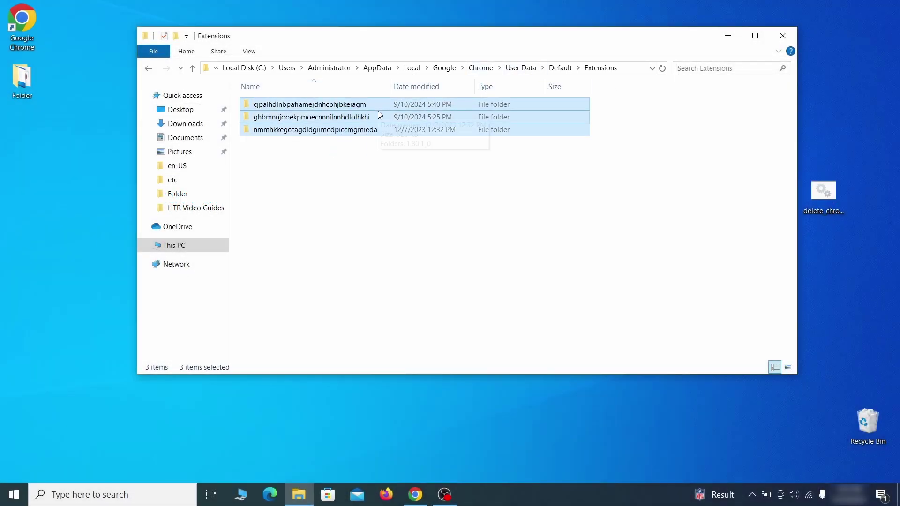
{"action": "right_click", "coordinate": [378, 111]}
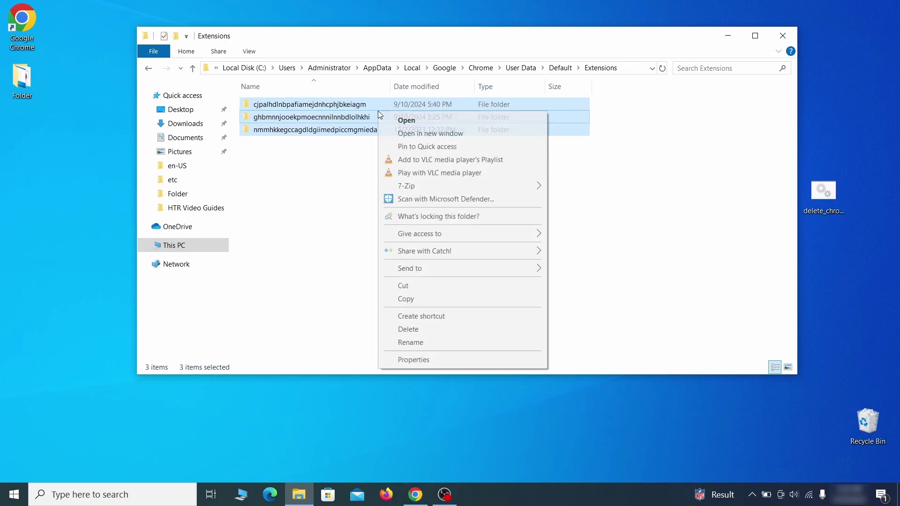
{"action": "left_click", "coordinate": [417, 332]}
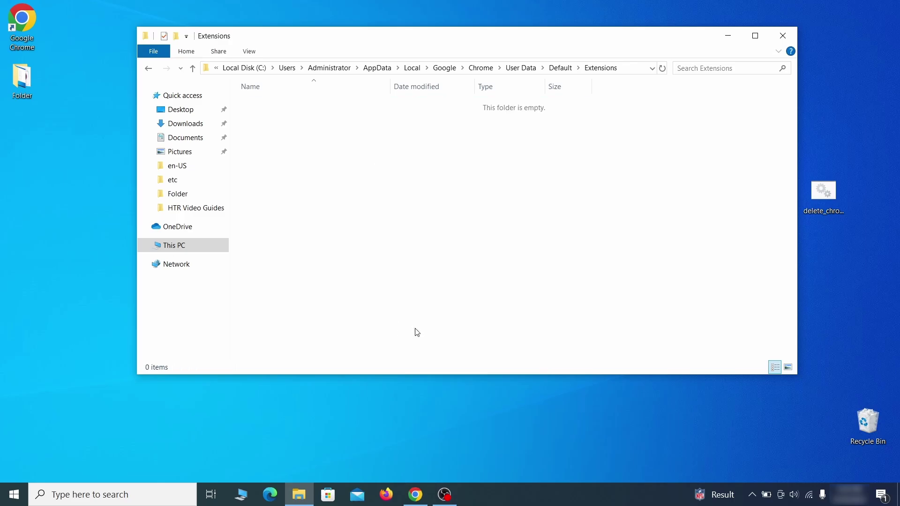
{"action": "left_click", "coordinate": [783, 36]}
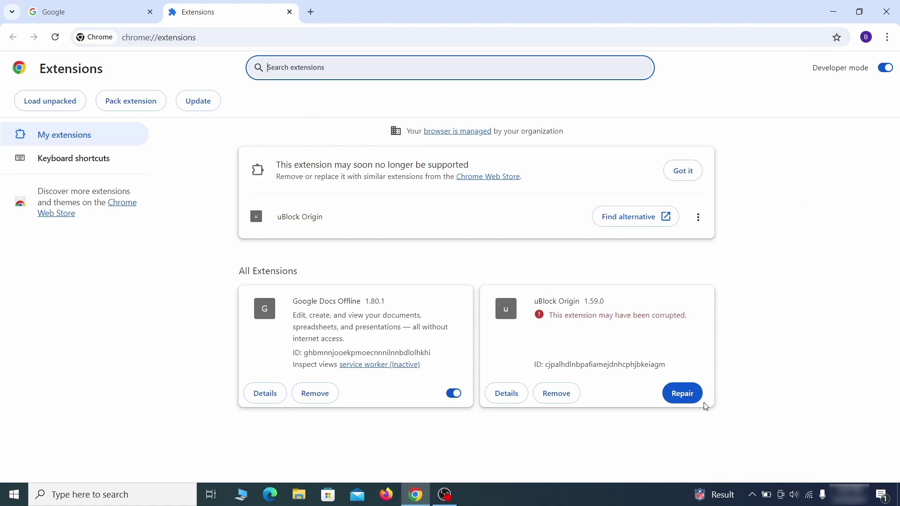
Repair uBlock Origin, enable Developer mode and copy the Wonder Search extension ID.
{"action": "left_click", "coordinate": [687, 402]}
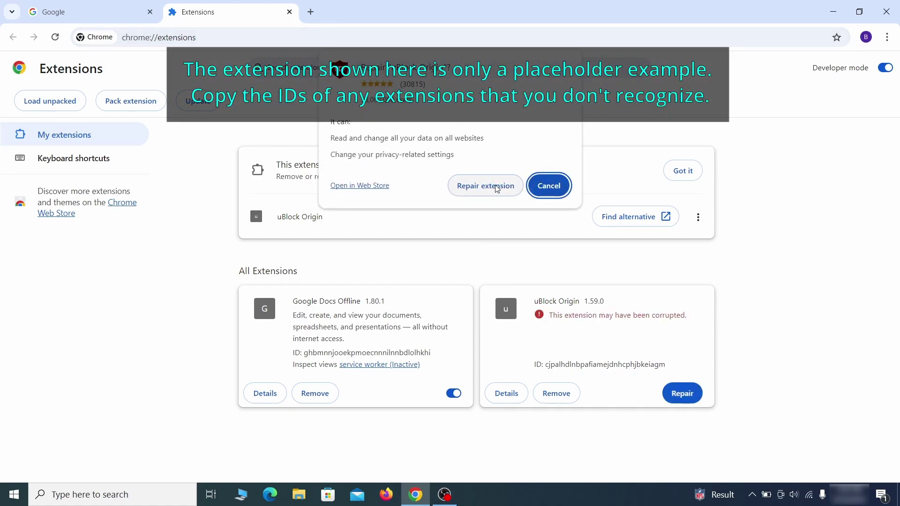
{"action": "left_click", "coordinate": [485, 186]}
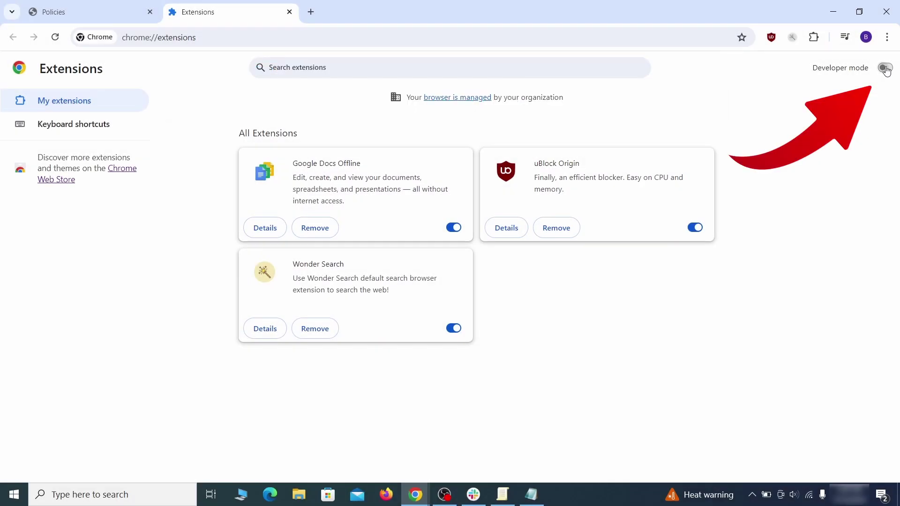
{"action": "left_click", "coordinate": [885, 69]}
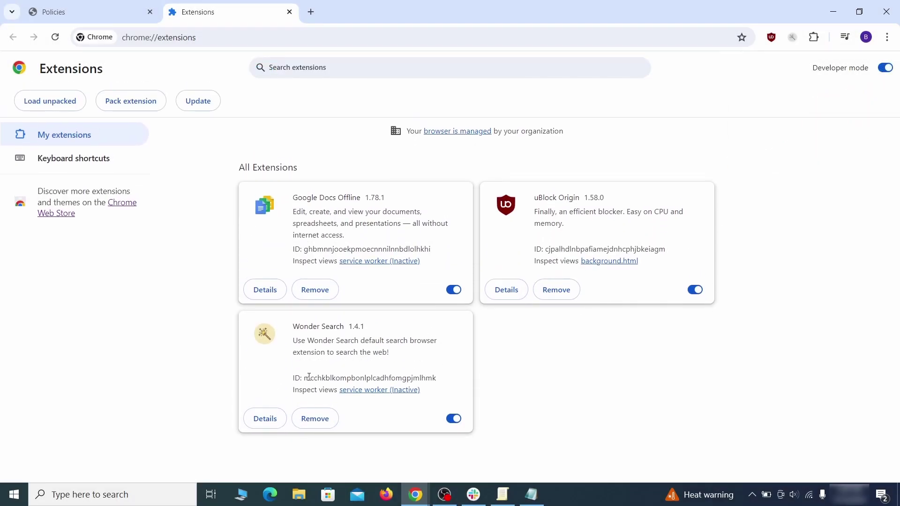
{"action": "left_click_drag", "start_coordinate": [306, 380], "coordinate": [426, 378]}
{"action": "right_click", "coordinate": [436, 378]}
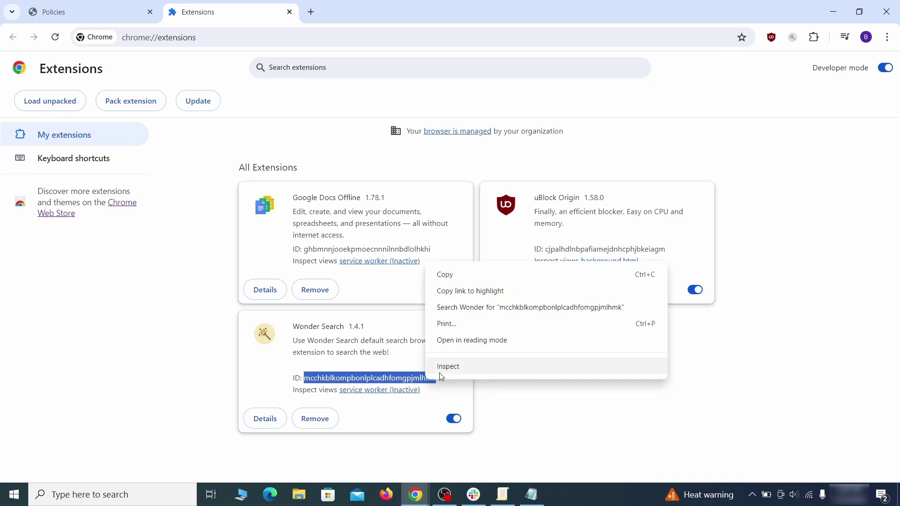
{"action": "left_click", "coordinate": [446, 277]}
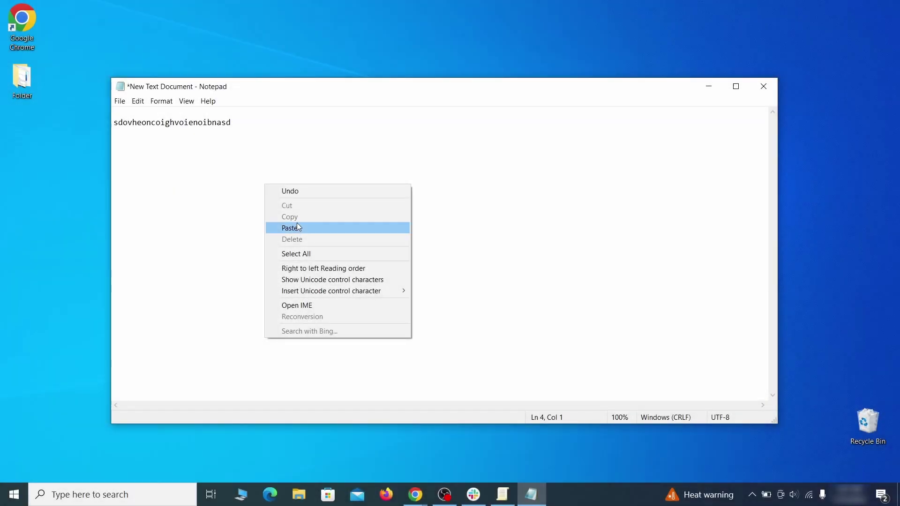
Paste the extension ID into the note and launch regedit as administrator.
{"action": "left_click", "coordinate": [301, 228]}
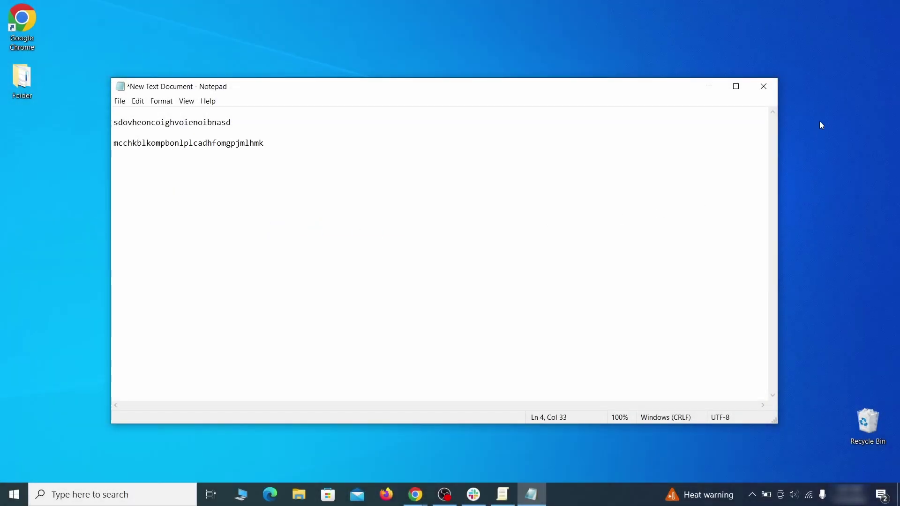
{"action": "left_click", "coordinate": [705, 90]}
{"action": "left_click", "coordinate": [12, 498]}
{"action": "type", "text": "regedit"}
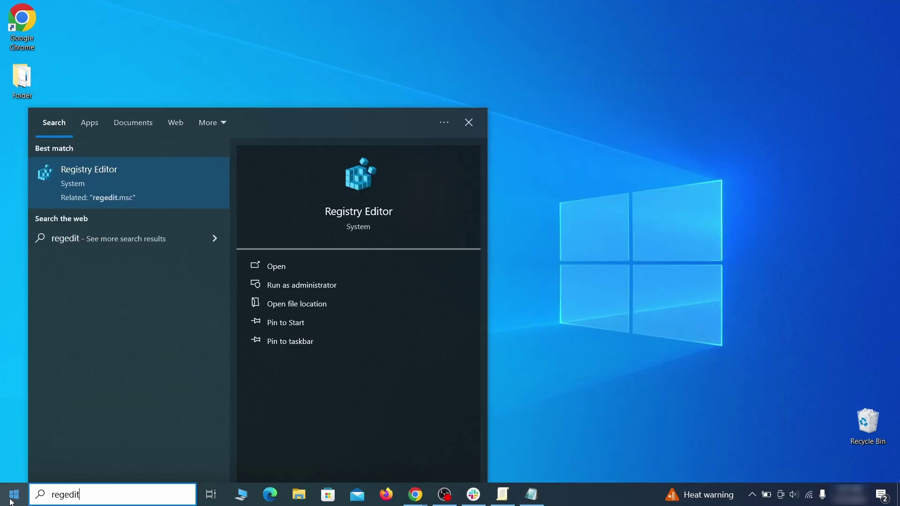
{"action": "right_click", "coordinate": [180, 178]}
{"action": "left_click", "coordinate": [207, 193]}
Paste the rogue homepage value from the note into Registry Editor's Find box.
{"action": "key", "text": "ctrl+f"}
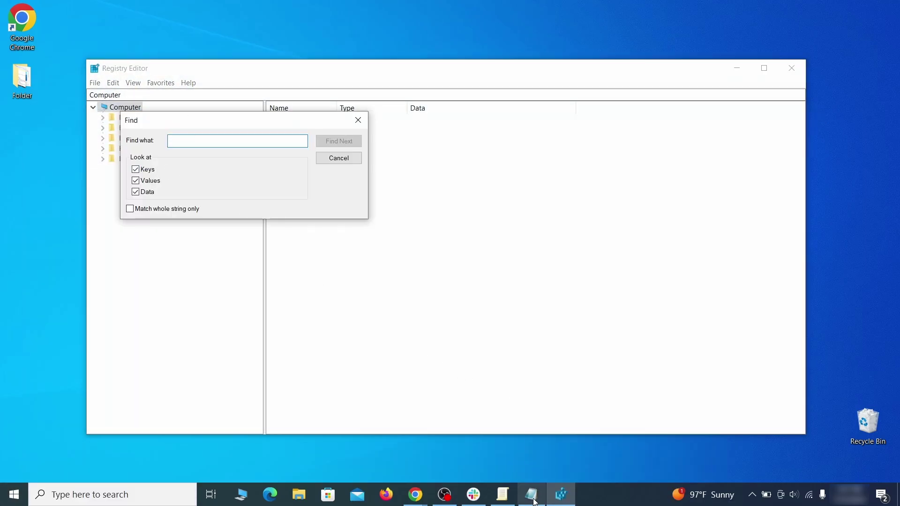
{"action": "left_click", "coordinate": [532, 495]}
{"action": "right_click", "coordinate": [202, 123]}
{"action": "left_click", "coordinate": [227, 158]}
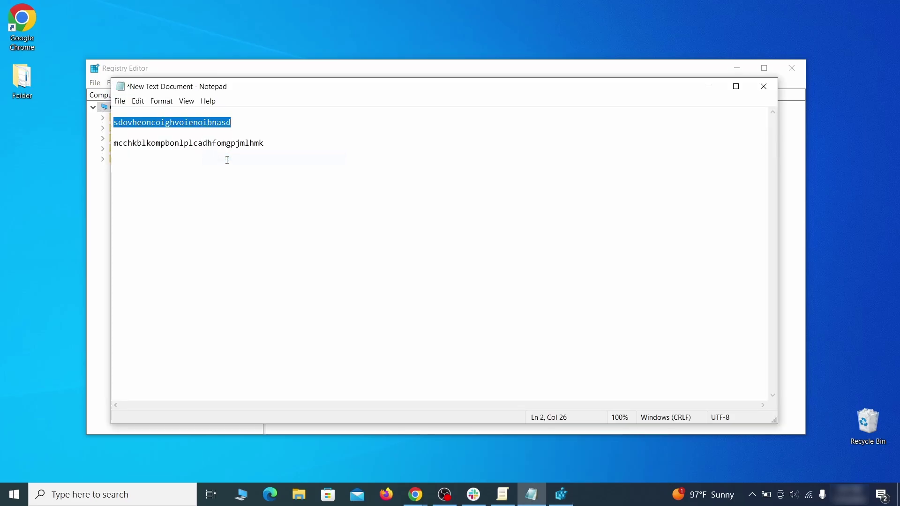
{"action": "left_click", "coordinate": [91, 173]}
{"action": "right_click", "coordinate": [198, 145]}
{"action": "left_click", "coordinate": [237, 188]}
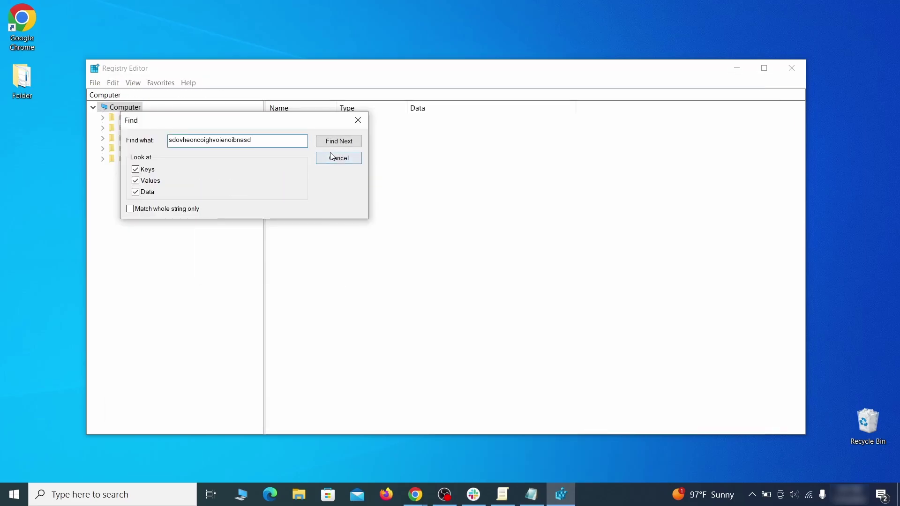
Find the key holding the homepage value and delete the Chrome Recommended policy key.
{"action": "left_click", "coordinate": [338, 141]}
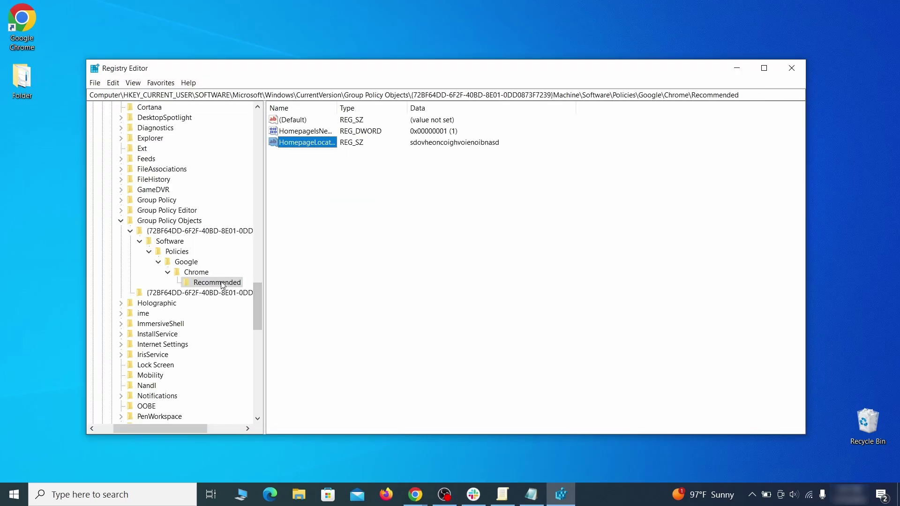
{"action": "right_click", "coordinate": [222, 283]}
{"action": "left_click", "coordinate": [268, 327]}
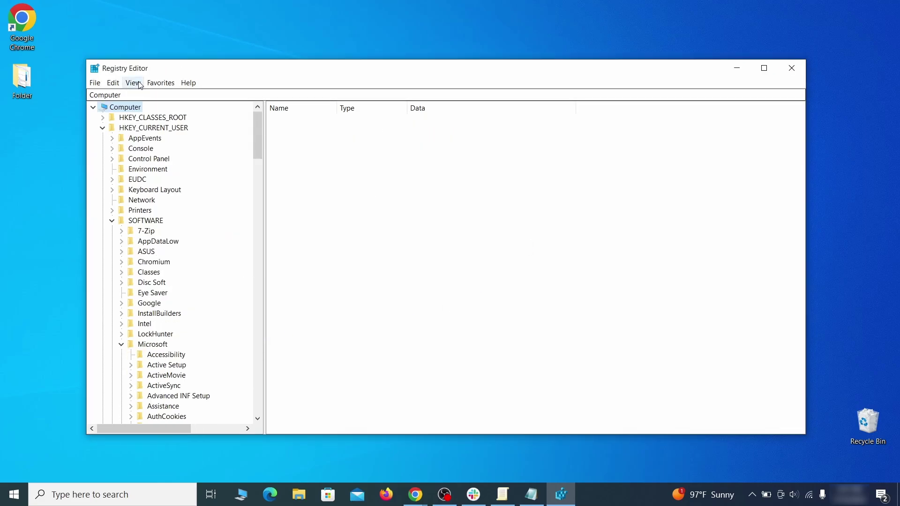
{"action": "left_click", "coordinate": [113, 83]}
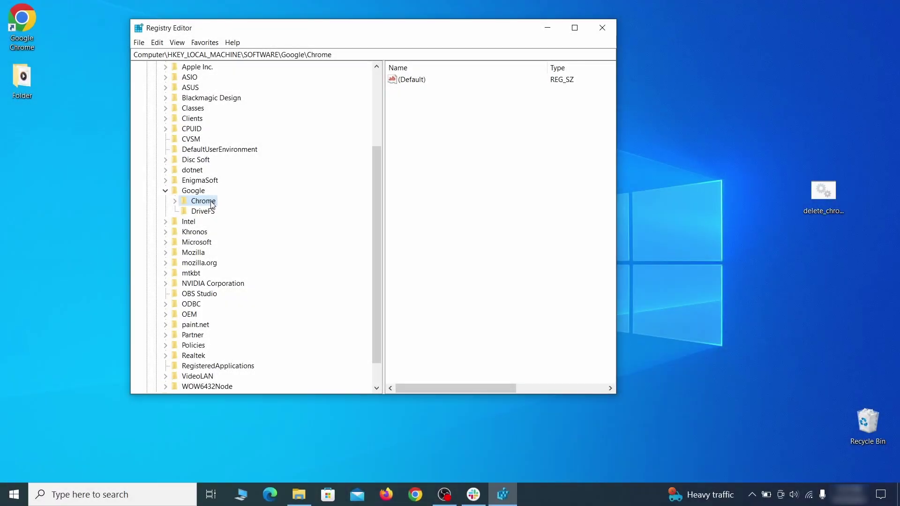
Try deleting the HKLM Google Chrome key and dismiss the deletion error.
{"action": "right_click", "coordinate": [211, 201]}
{"action": "left_click", "coordinate": [249, 247]}
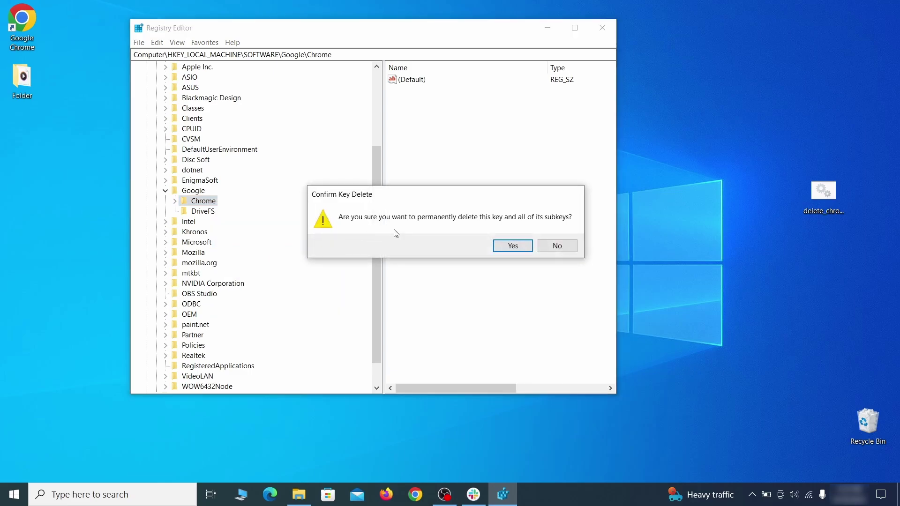
{"action": "left_click", "coordinate": [513, 246]}
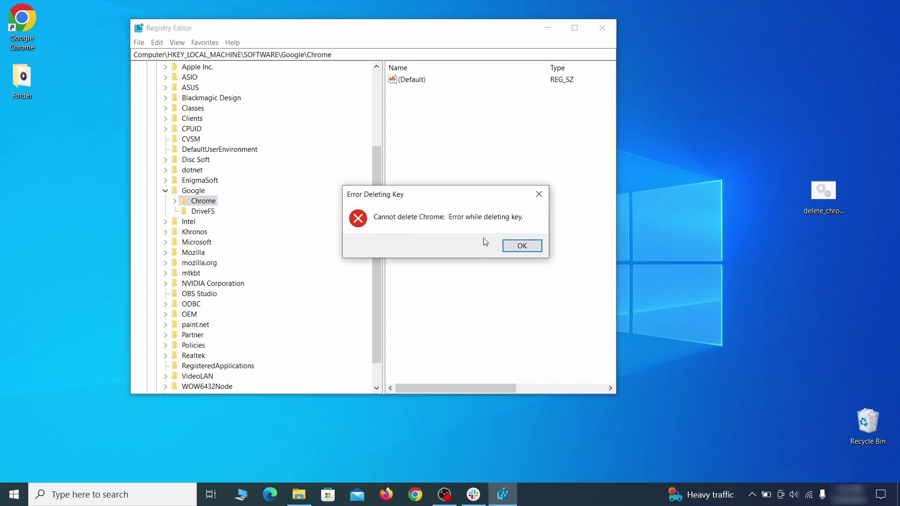
{"action": "left_click", "coordinate": [522, 245]}
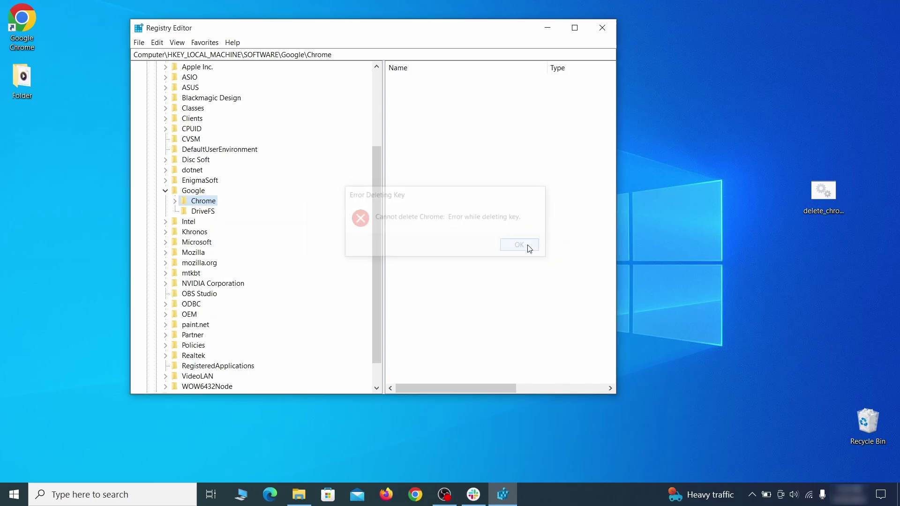
Make Everyone the Chrome key's owner and replace child permissions with inherited ones.
{"action": "right_click", "coordinate": [212, 205]}
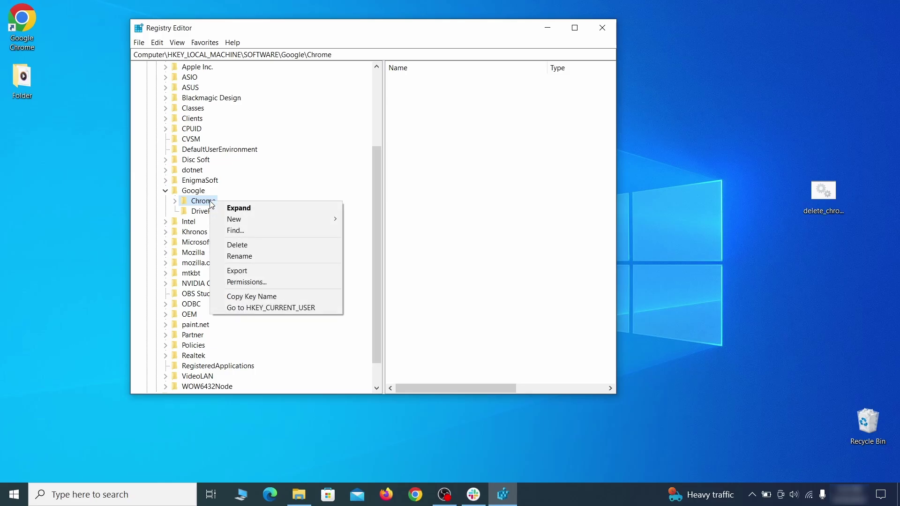
{"action": "left_click", "coordinate": [266, 281]}
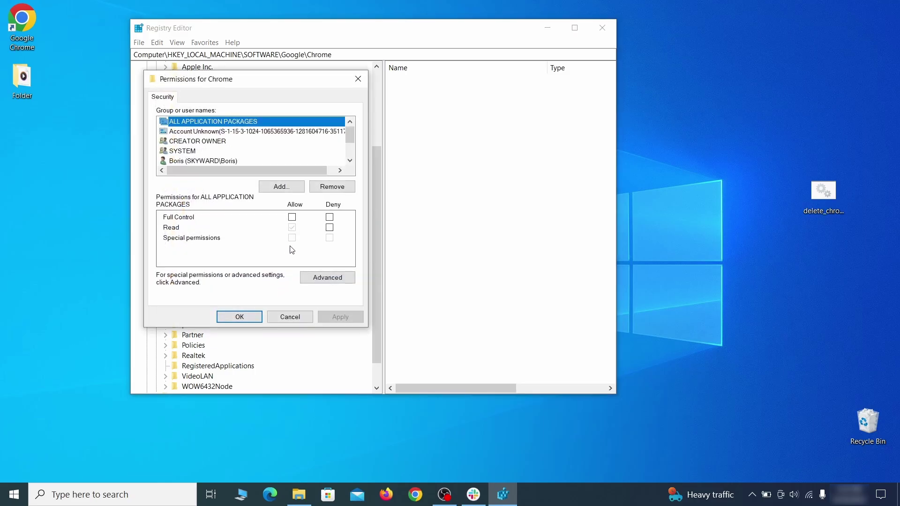
{"action": "left_click", "coordinate": [327, 278]}
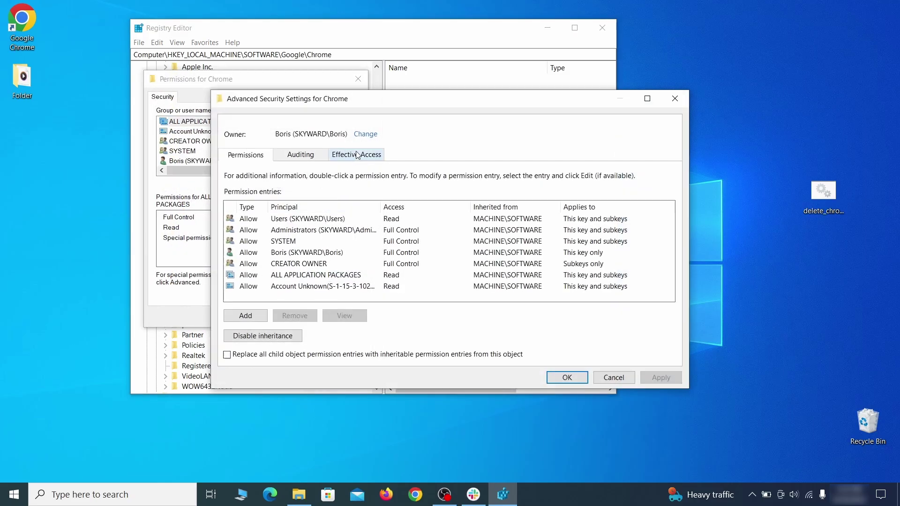
{"action": "left_click", "coordinate": [366, 135]}
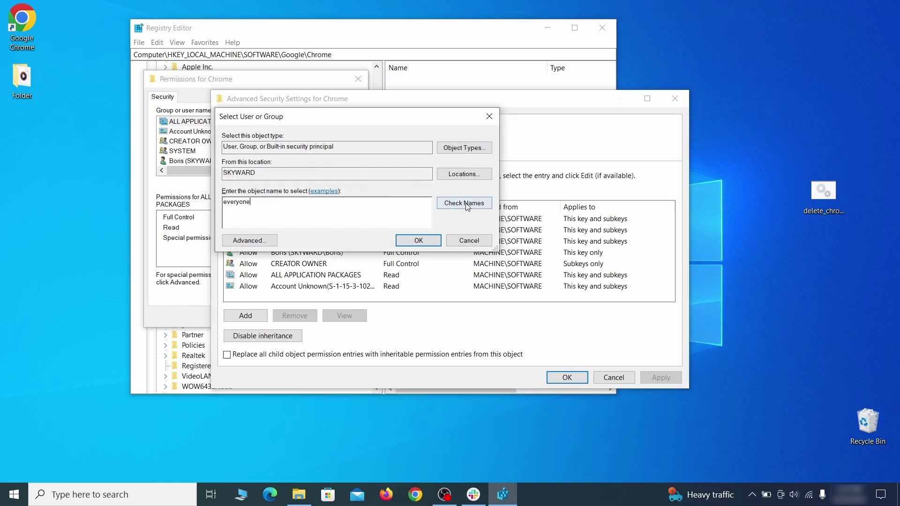
{"action": "left_click", "coordinate": [418, 241]}
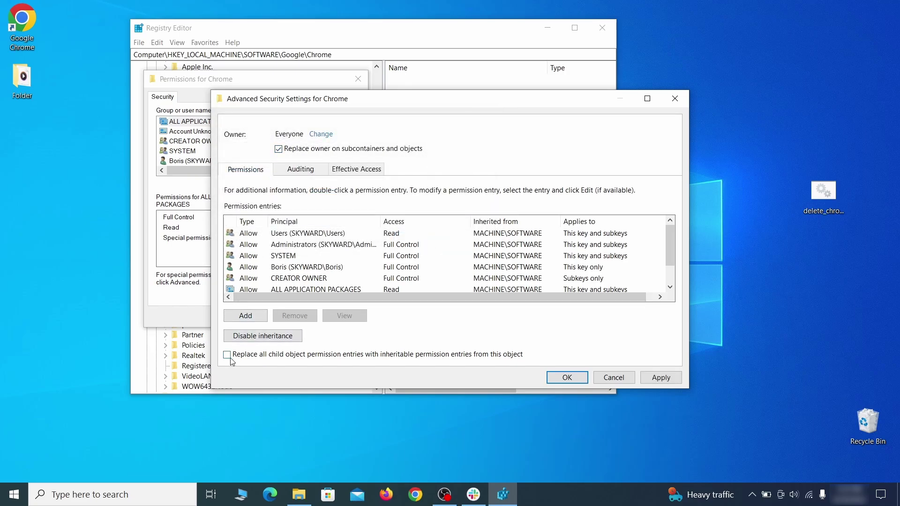
{"action": "left_click", "coordinate": [662, 381]}
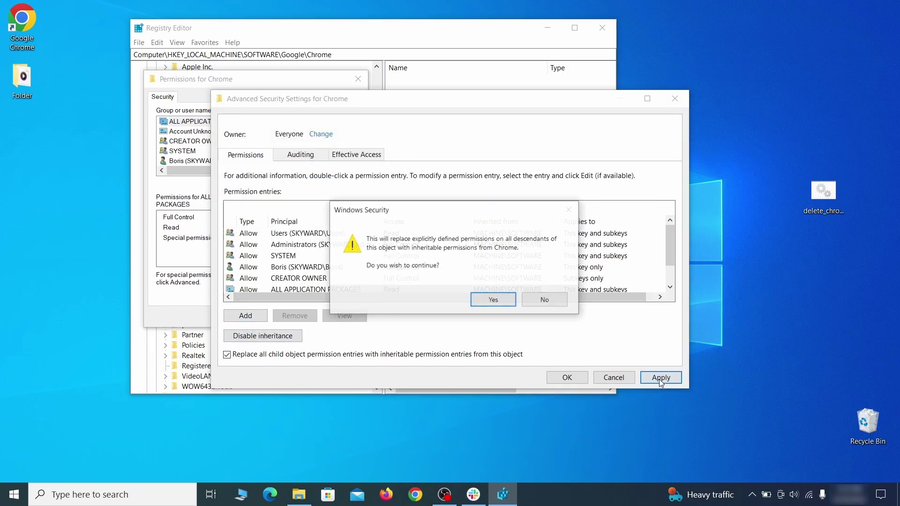
{"action": "left_click", "coordinate": [490, 300]}
{"action": "left_click", "coordinate": [567, 378]}
{"action": "left_click", "coordinate": [239, 316]}
Permanently delete the HKLM Google Chrome key.
{"action": "right_click", "coordinate": [205, 202]}
{"action": "left_click", "coordinate": [256, 248]}
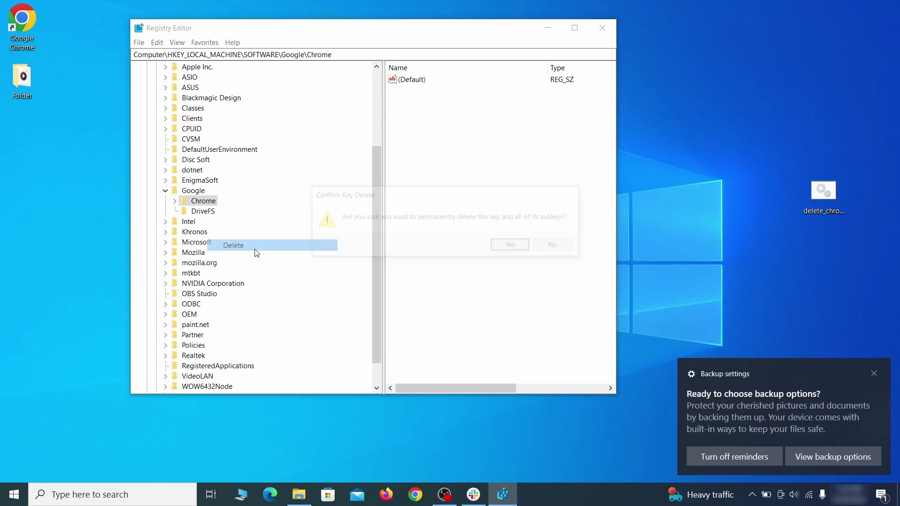
{"action": "left_click", "coordinate": [513, 245]}
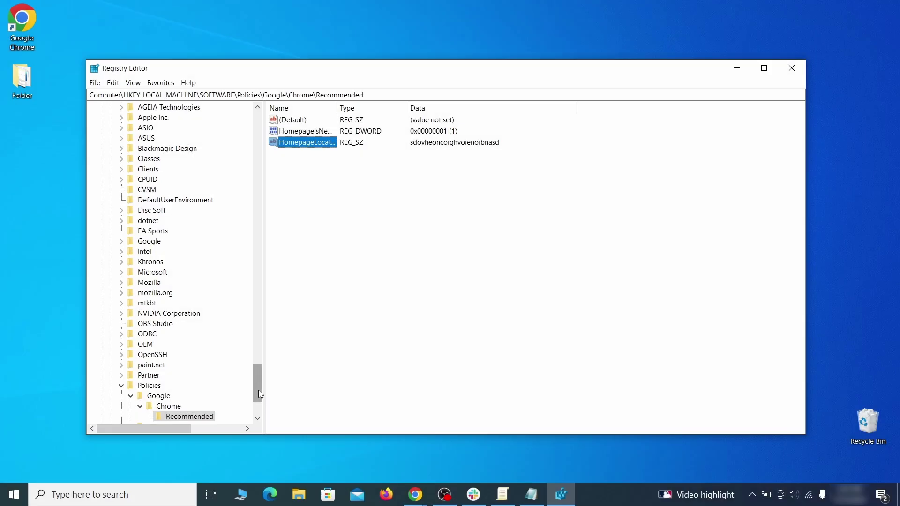
{"action": "scroll", "coordinate": [233, 371], "scroll_direction": "down", "scroll_amount": 3}
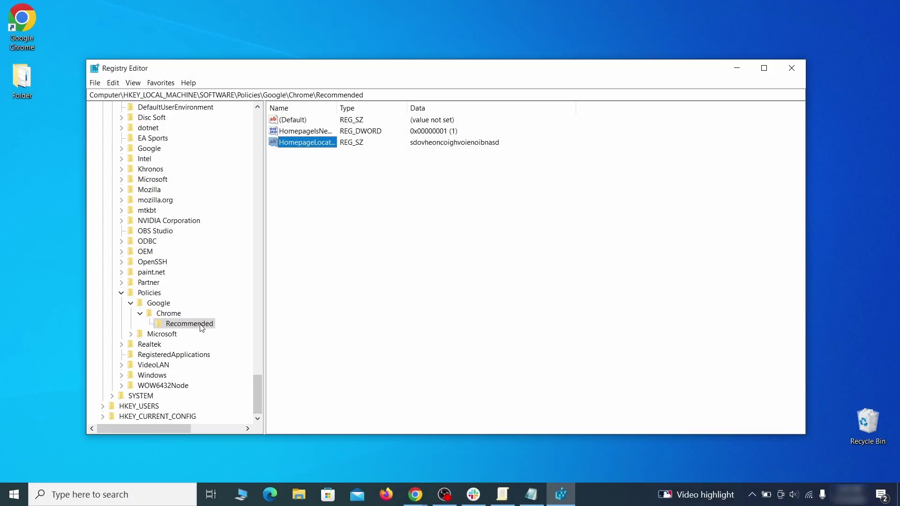
Delete the Recommended key, then the Chrome policy key with its subkeys.
{"action": "right_click", "coordinate": [202, 327]}
{"action": "left_click", "coordinate": [244, 370]}
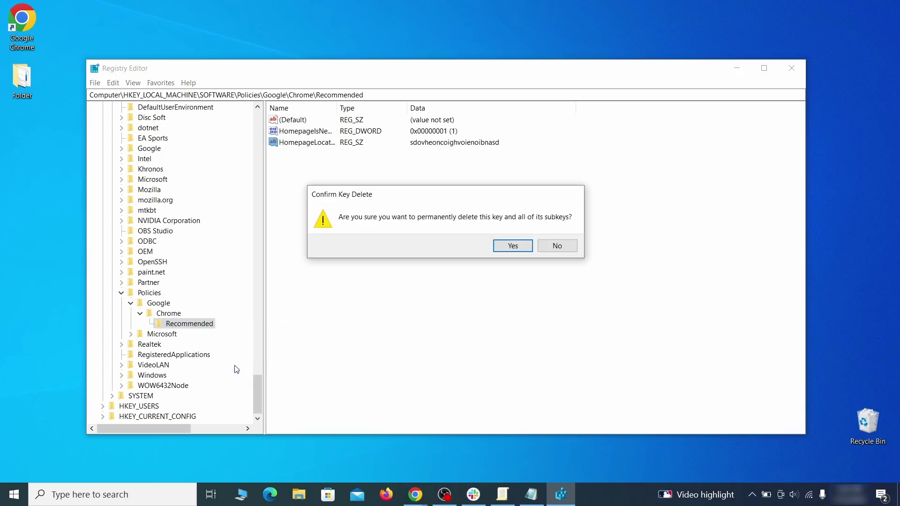
{"action": "left_click", "coordinate": [512, 246]}
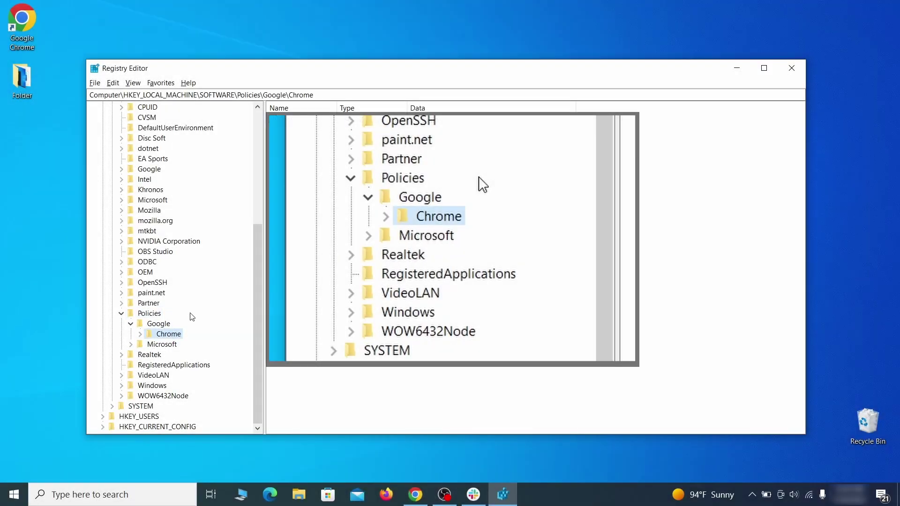
{"action": "right_click", "coordinate": [167, 335]}
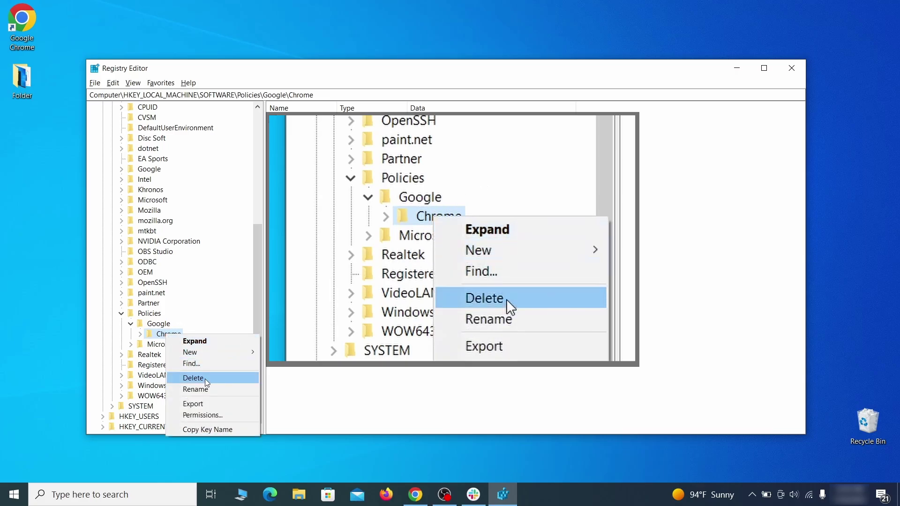
{"action": "left_click", "coordinate": [207, 379]}
{"action": "left_click", "coordinate": [525, 247]}
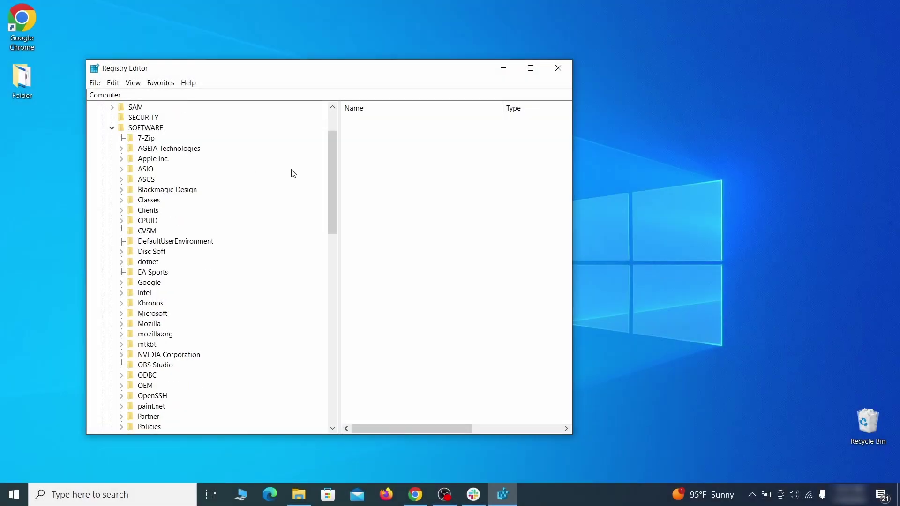
{"action": "left_click_drag", "start_coordinate": [335, 177], "coordinate": [325, 331]}
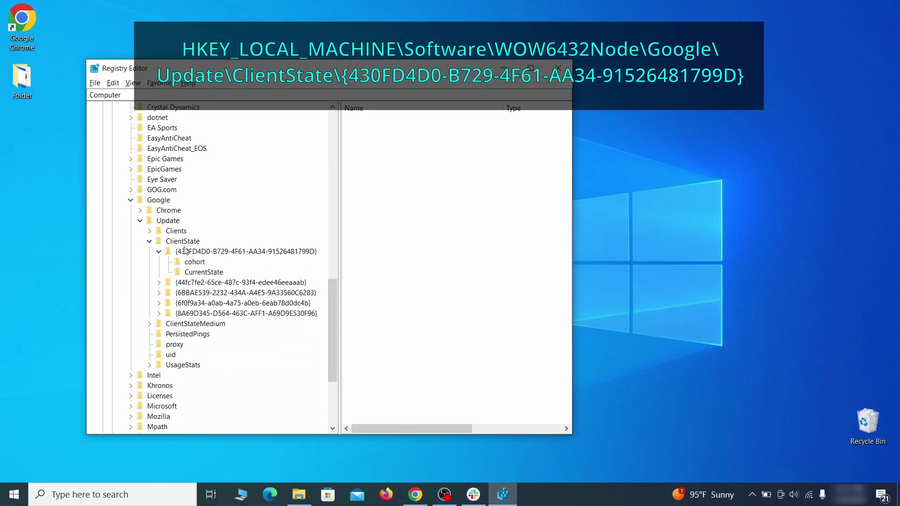
{"action": "left_click", "coordinate": [198, 253]}
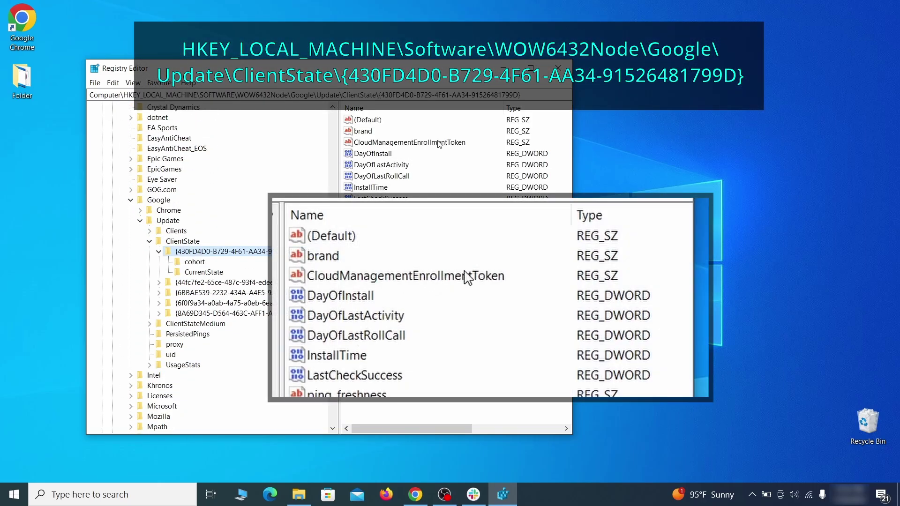
{"action": "left_click", "coordinate": [458, 143]}
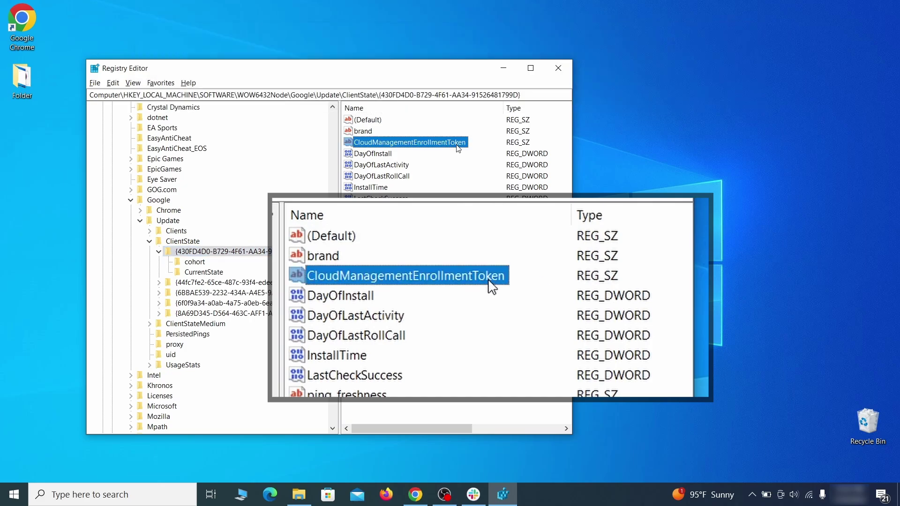
{"action": "right_click", "coordinate": [459, 143]}
{"action": "left_click", "coordinate": [480, 178]}
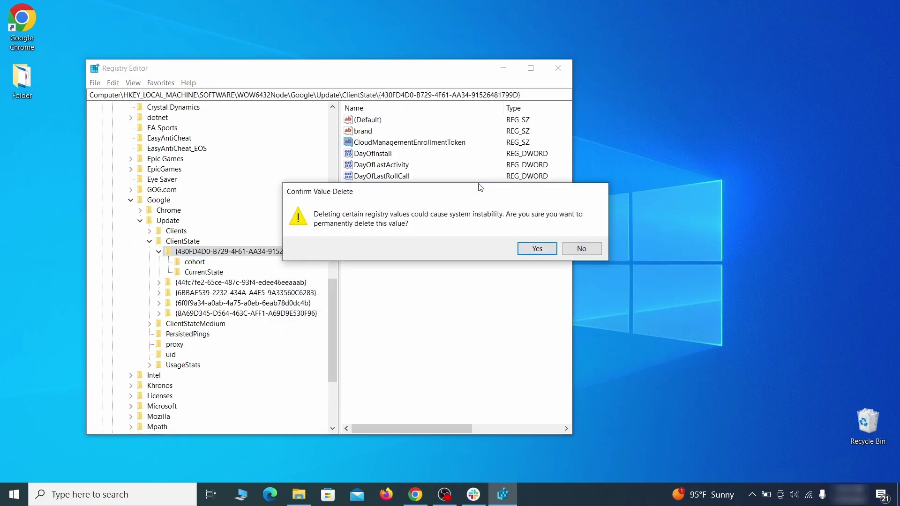
{"action": "left_click", "coordinate": [537, 250]}
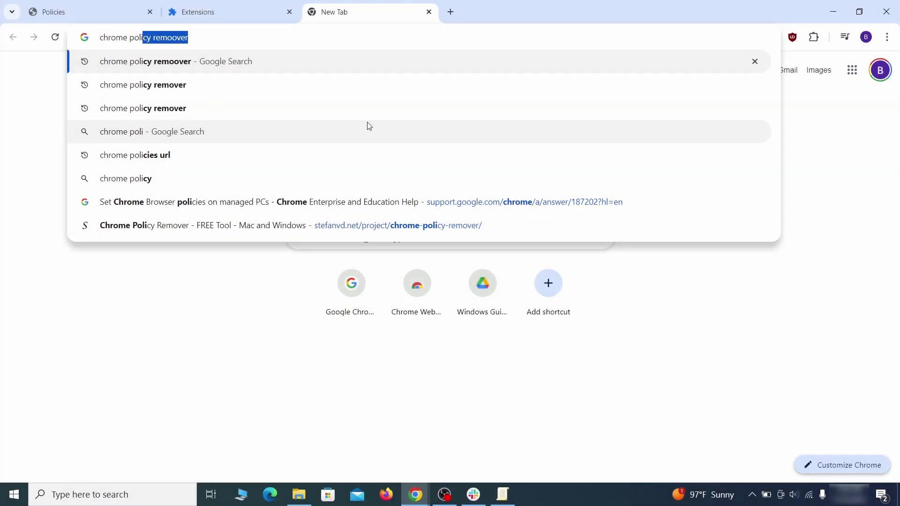
Search 'chrome policy remover' and download the Windows delete_chrome_policies.bat from stefanvd.net.
{"action": "type", "text": "cy remover"}
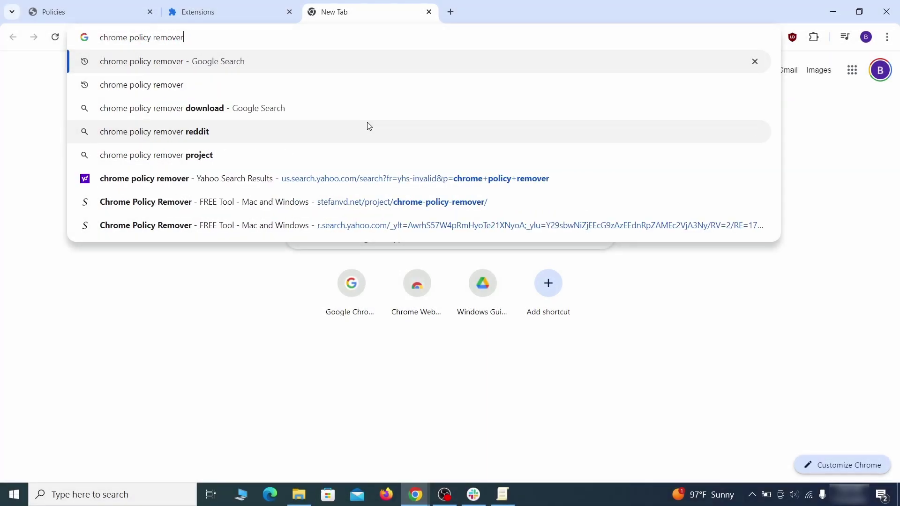
{"action": "key", "text": "Return"}
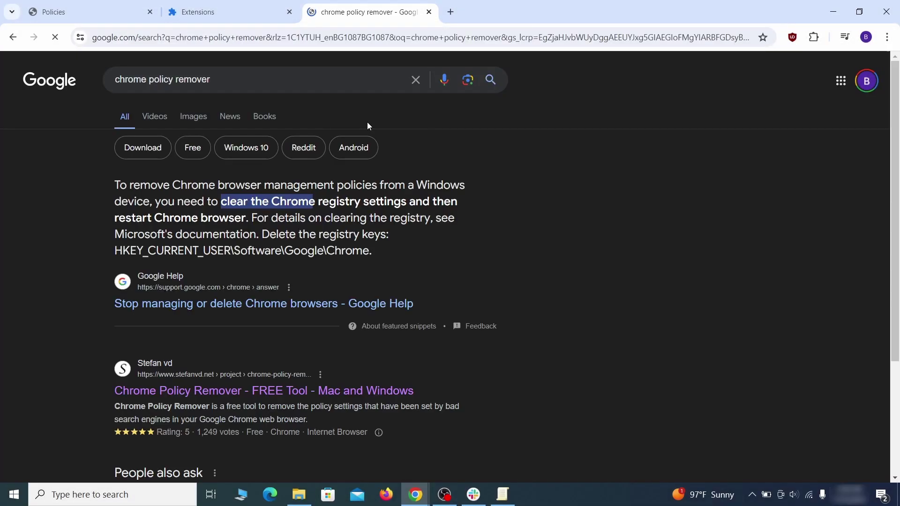
{"action": "left_click", "coordinate": [268, 392]}
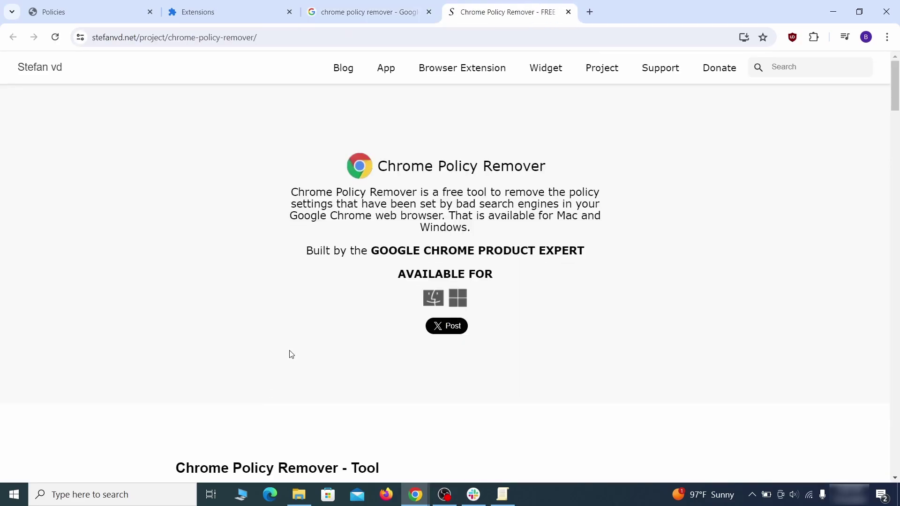
{"action": "scroll", "coordinate": [291, 355], "scroll_direction": "down", "scroll_amount": 8}
{"action": "scroll", "coordinate": [293, 359], "scroll_direction": "down", "scroll_amount": 20}
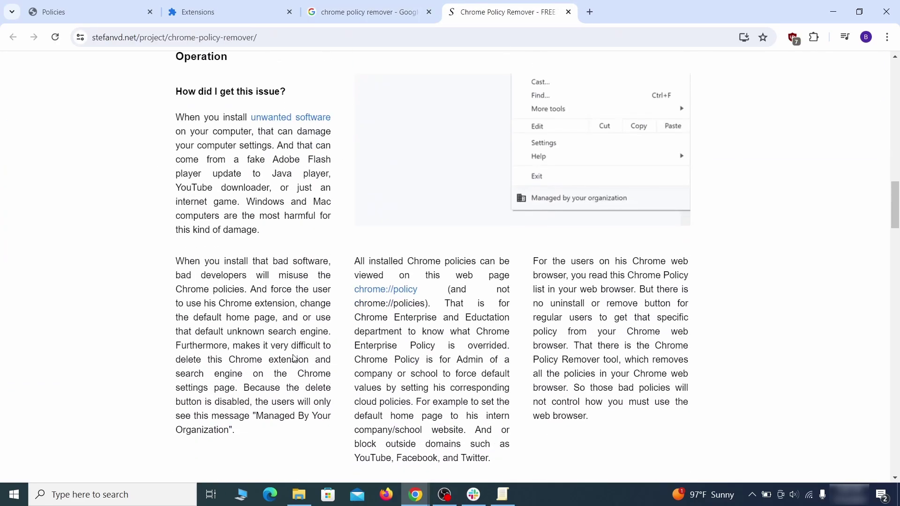
{"action": "scroll", "coordinate": [293, 359], "scroll_direction": "down", "scroll_amount": 20}
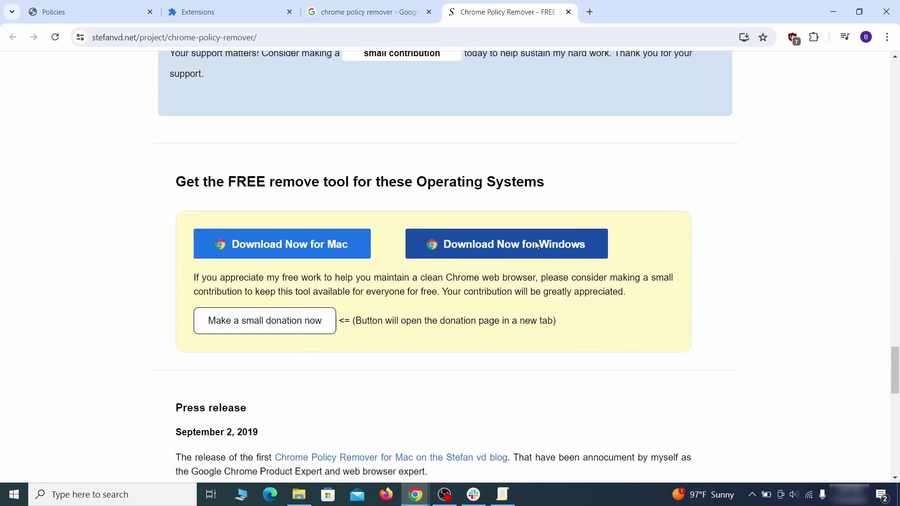
{"action": "left_click", "coordinate": [556, 237]}
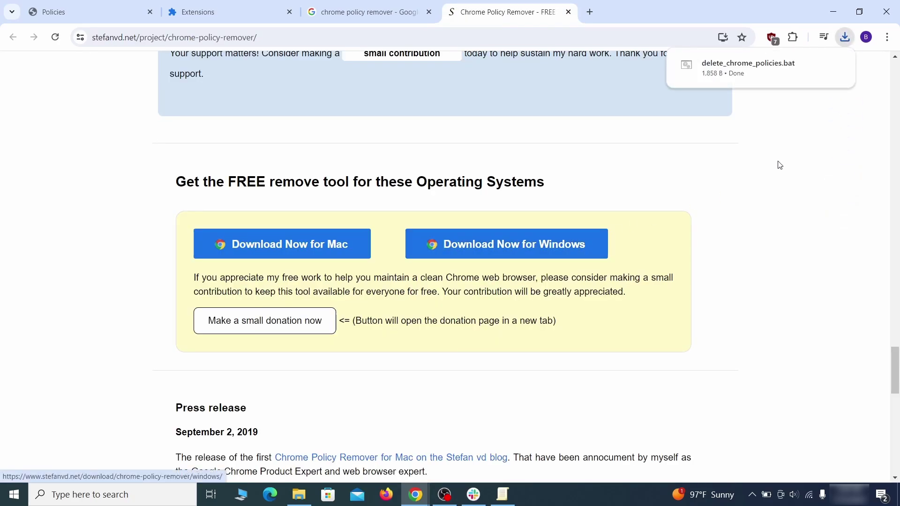
Move the downloaded delete_chrome_policies.bat from Downloads onto the desktop.
{"action": "mouse_move", "coordinate": [843, 75]}
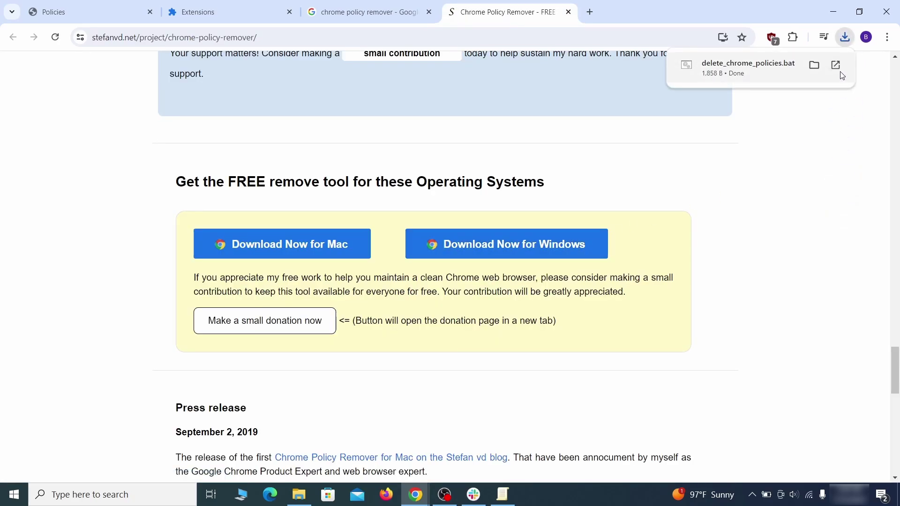
{"action": "left_click", "coordinate": [815, 66]}
{"action": "left_click", "coordinate": [834, 12]}
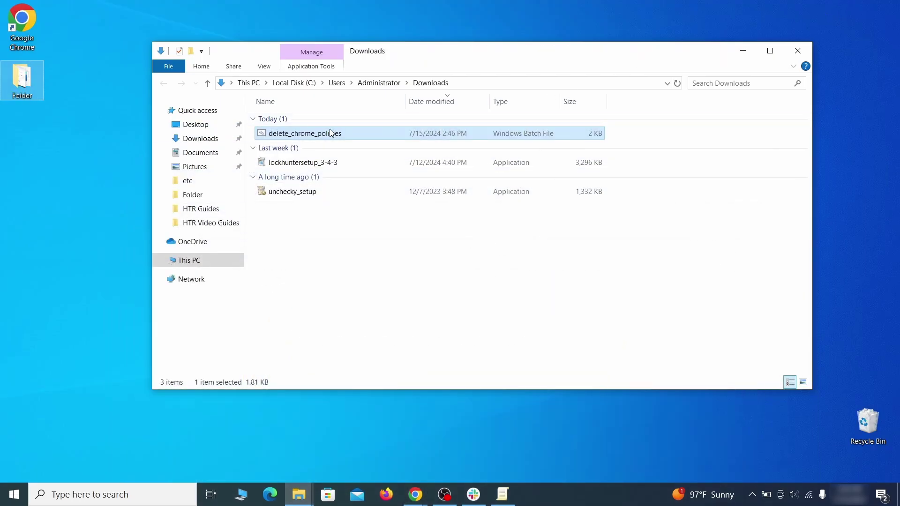
{"action": "left_click_drag", "start_coordinate": [331, 134], "coordinate": [453, 181]}
{"action": "left_click", "coordinate": [798, 52]}
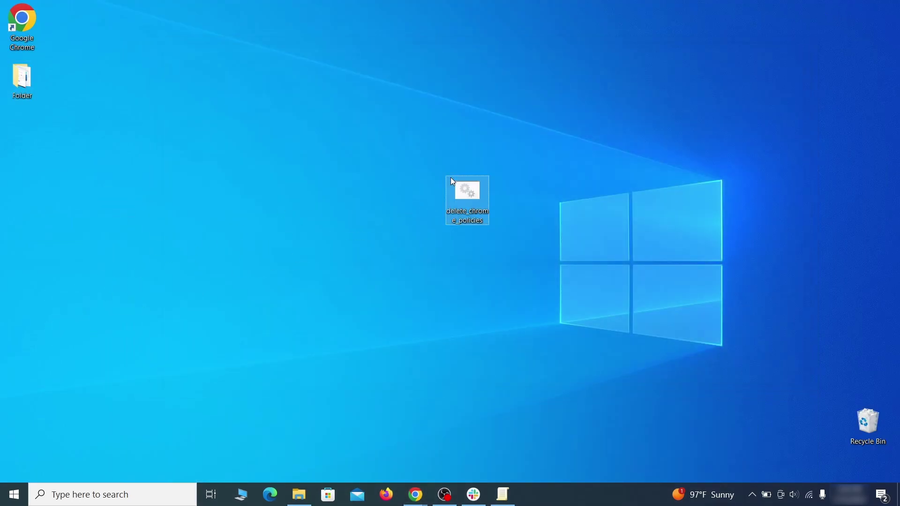
Run the script as administrator, bypassing the SmartScreen warning with Run anyway.
{"action": "right_click", "coordinate": [479, 201]}
{"action": "left_click", "coordinate": [539, 240]}
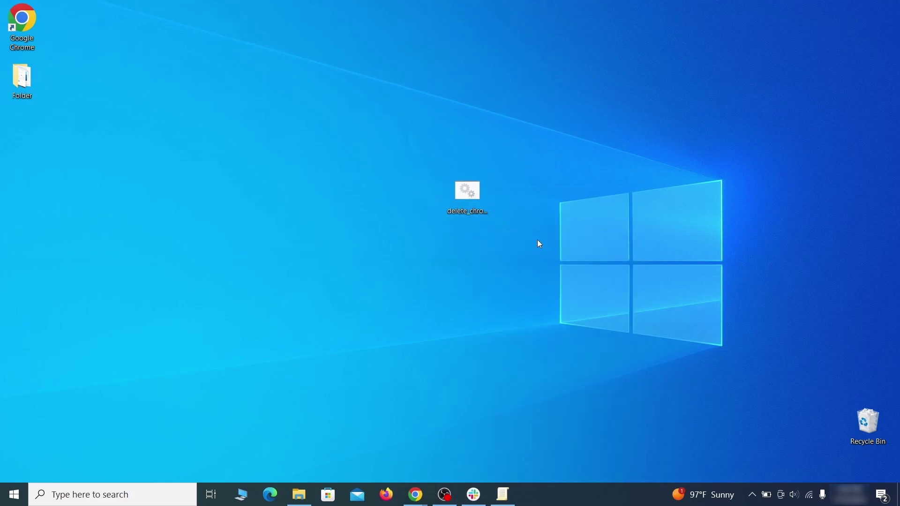
{"action": "left_click", "coordinate": [330, 164]}
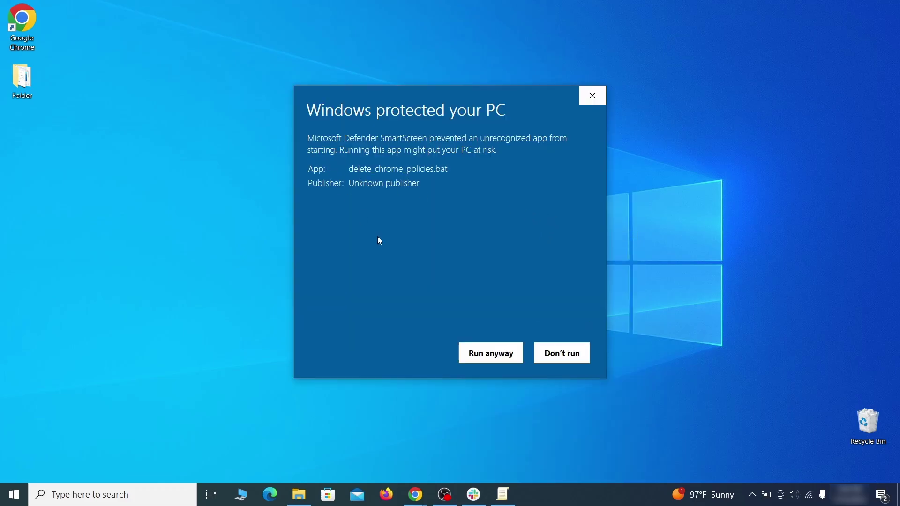
{"action": "left_click", "coordinate": [491, 356]}
{"action": "left_click_drag", "start_coordinate": [323, 25], "coordinate": [475, 53]}
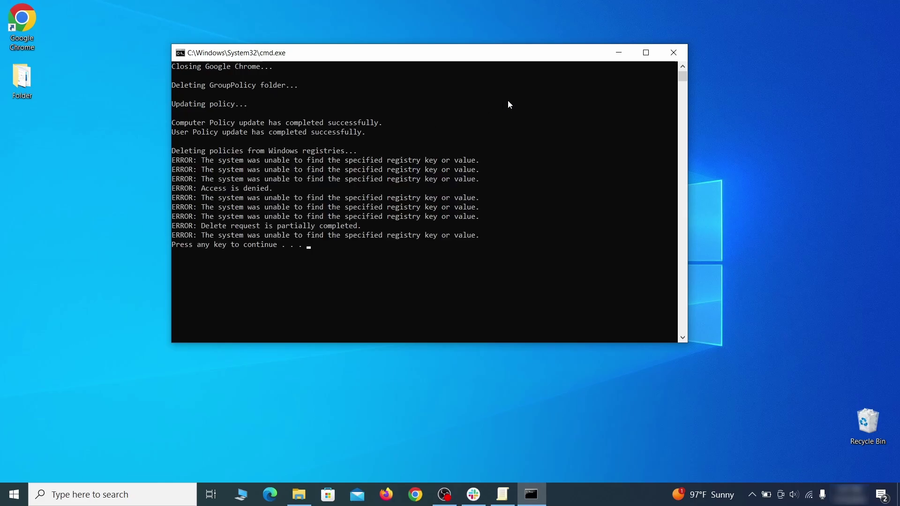
{"action": "left_click", "coordinate": [674, 53]}
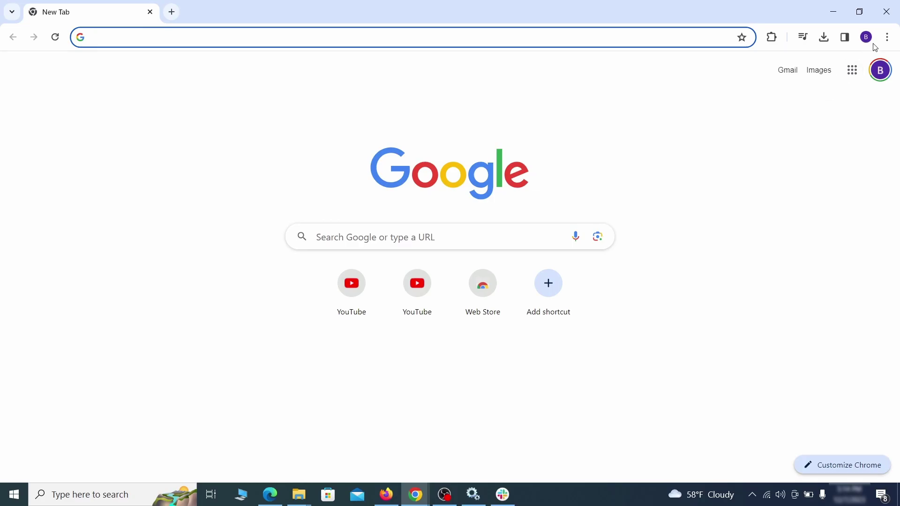
In Manage Extensions, disable the Add to Zola Button extension and start removing it.
{"action": "left_click", "coordinate": [887, 37]}
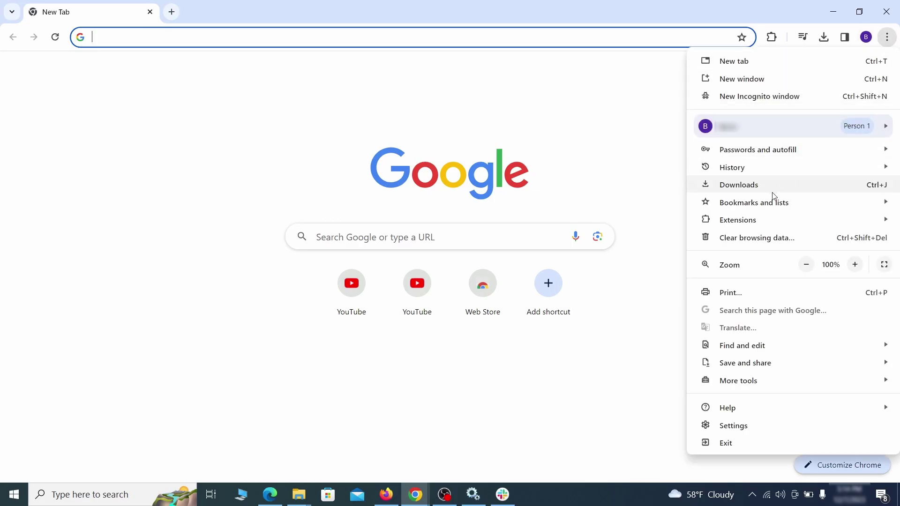
{"action": "mouse_move", "coordinate": [761, 221]}
{"action": "left_click", "coordinate": [660, 221]}
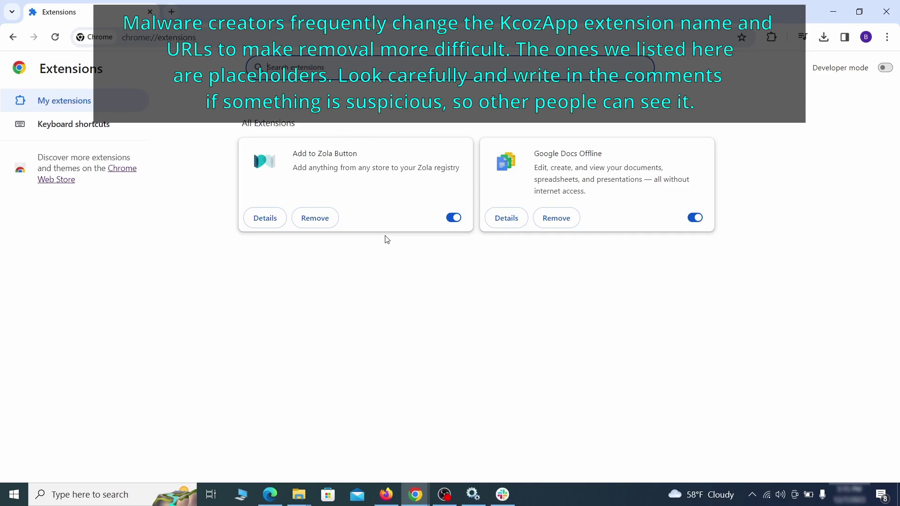
{"action": "left_click", "coordinate": [453, 217]}
{"action": "left_click", "coordinate": [314, 218]}
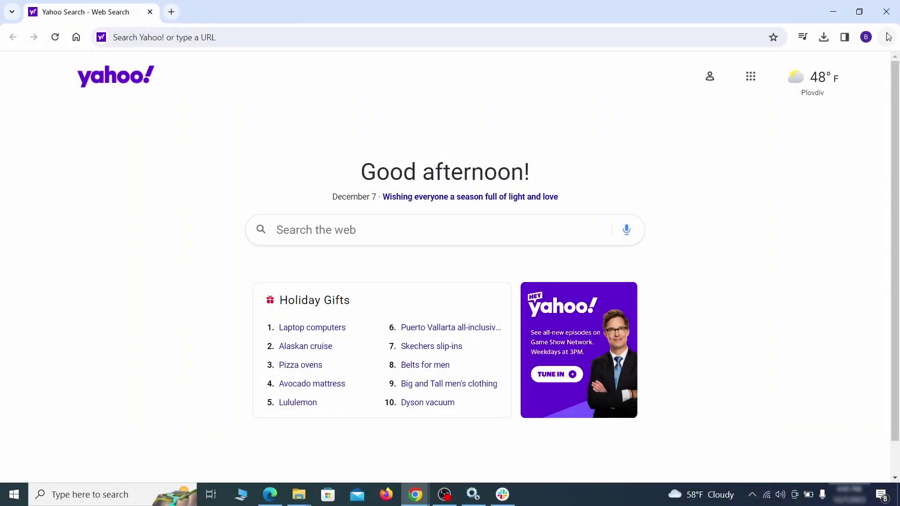
Clear Chrome's cookies, cache, site settings and hosted app data from the Advanced tab, keeping passwords.
{"action": "left_click", "coordinate": [889, 37]}
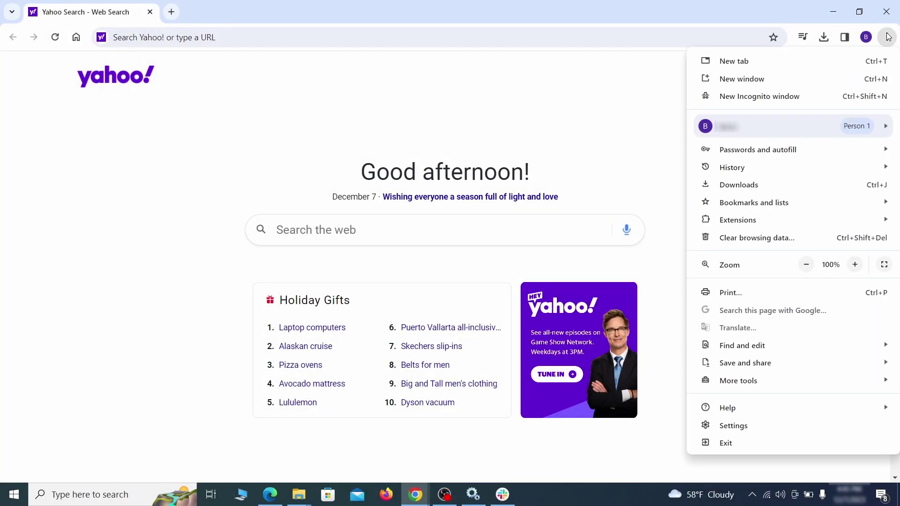
{"action": "left_click", "coordinate": [736, 426]}
{"action": "left_click", "coordinate": [107, 147]}
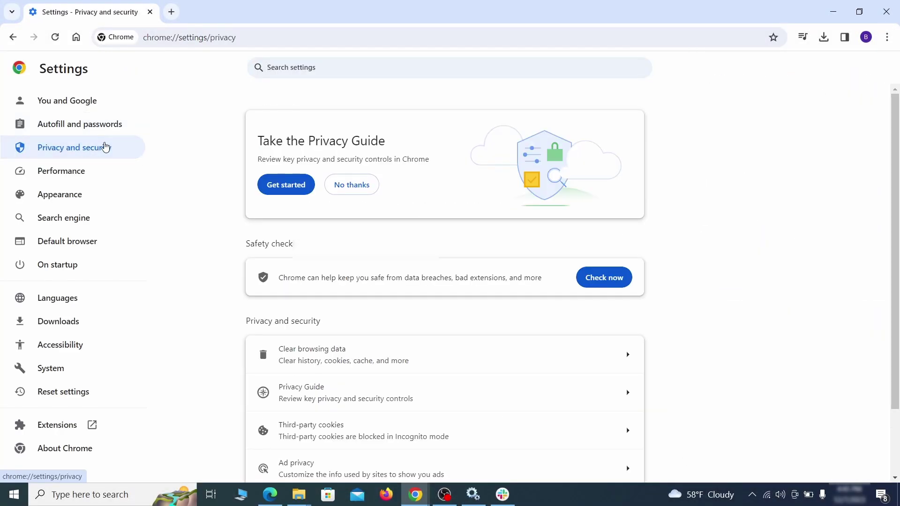
{"action": "scroll", "coordinate": [710, 307], "scroll_direction": "down", "scroll_amount": 1}
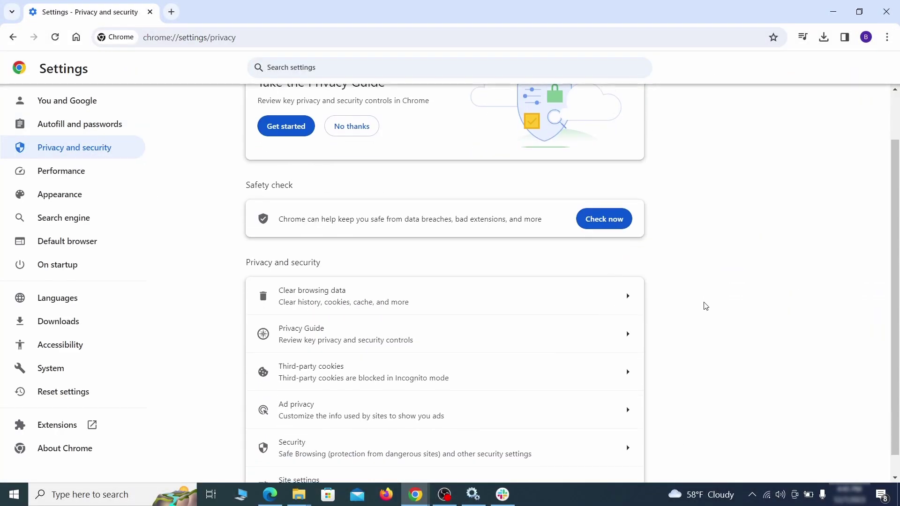
{"action": "left_click", "coordinate": [589, 303]}
{"action": "left_click", "coordinate": [396, 169]}
{"action": "left_click", "coordinate": [501, 169]}
{"action": "scroll", "coordinate": [456, 269], "scroll_direction": "down", "scroll_amount": 2}
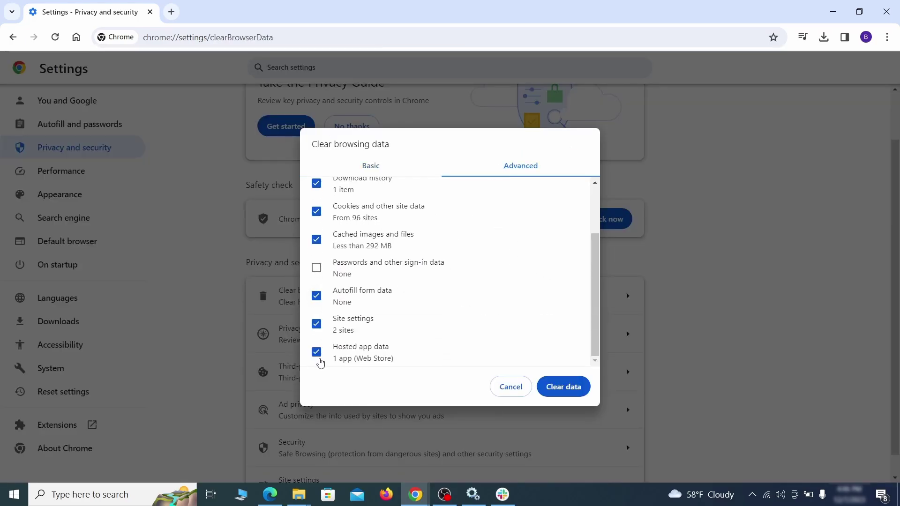
{"action": "left_click", "coordinate": [571, 392]}
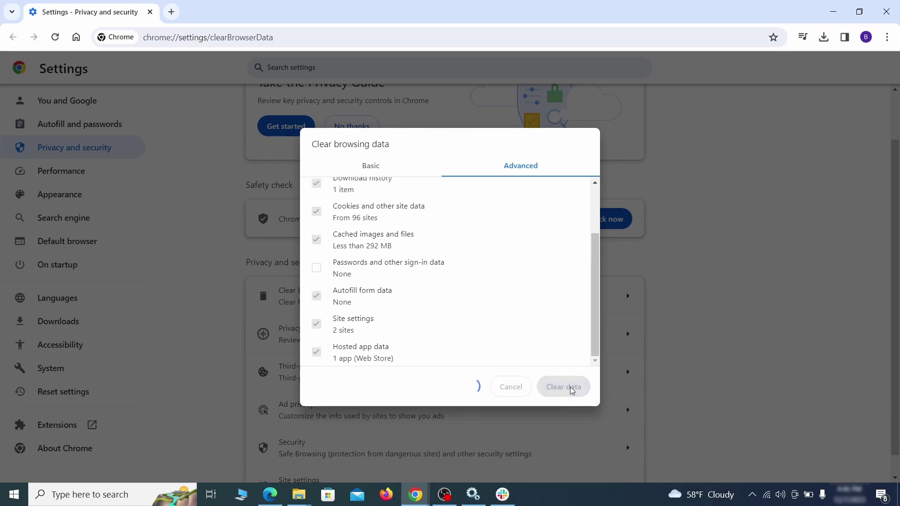
Remove ExampleRougeURL.com from Chrome's sites allowed to send notifications.
{"action": "scroll", "coordinate": [657, 324], "scroll_direction": "down", "scroll_amount": 1}
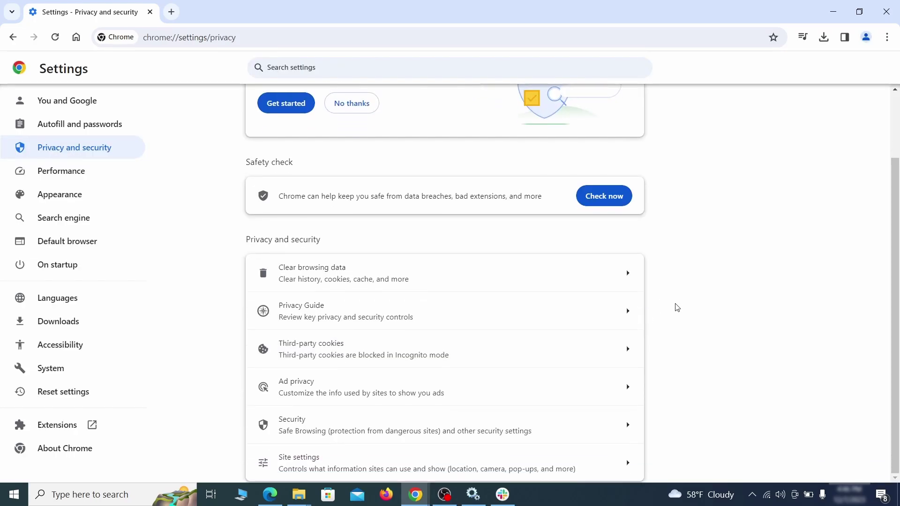
{"action": "left_click", "coordinate": [439, 462]}
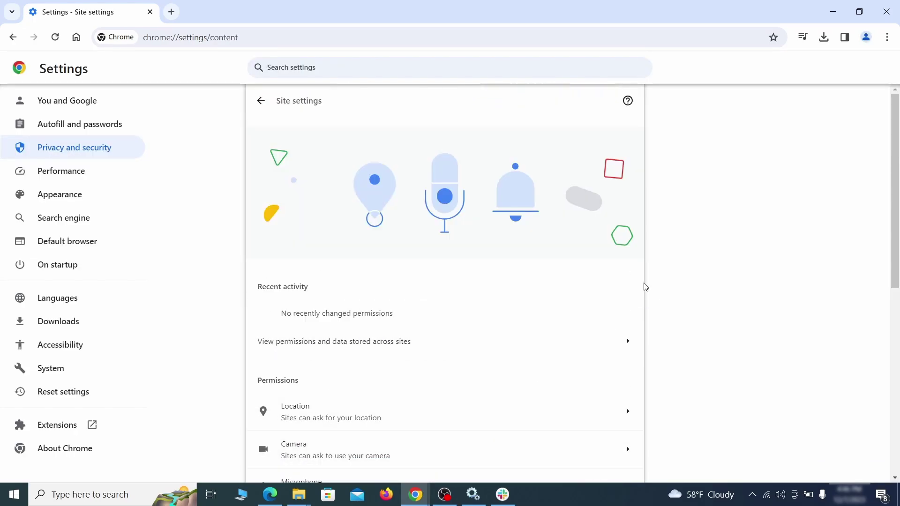
{"action": "scroll", "coordinate": [646, 286], "scroll_direction": "down", "scroll_amount": 4}
{"action": "scroll", "coordinate": [656, 275], "scroll_direction": "down", "scroll_amount": 1}
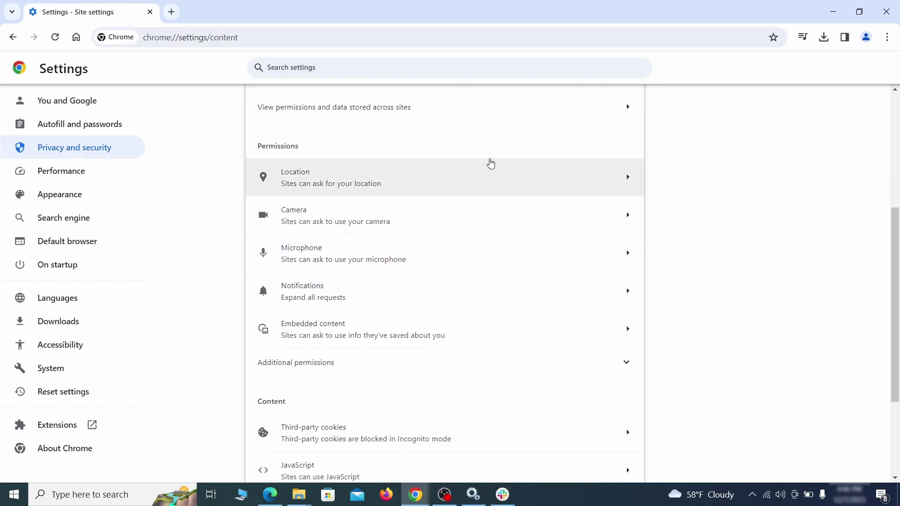
{"action": "left_click", "coordinate": [453, 187]}
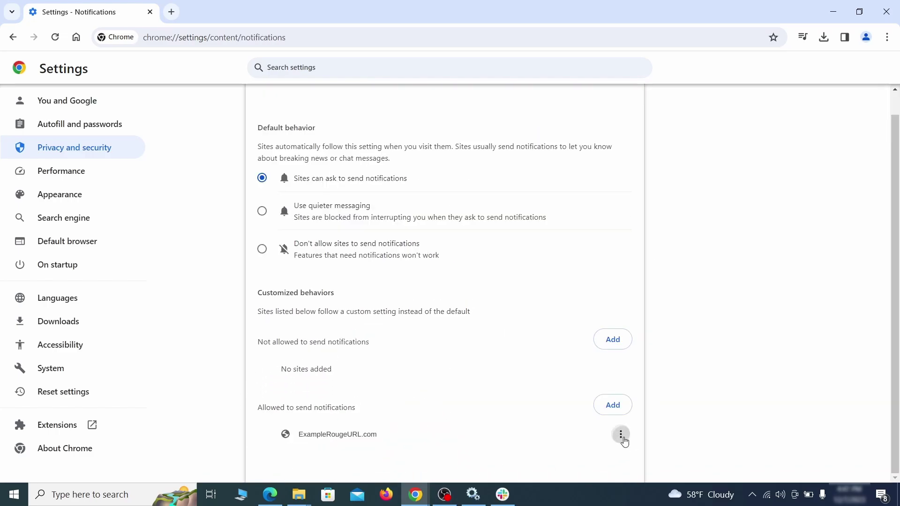
{"action": "left_click", "coordinate": [624, 441]}
{"action": "left_click", "coordinate": [593, 432]}
{"action": "key", "text": "alt+Left"}
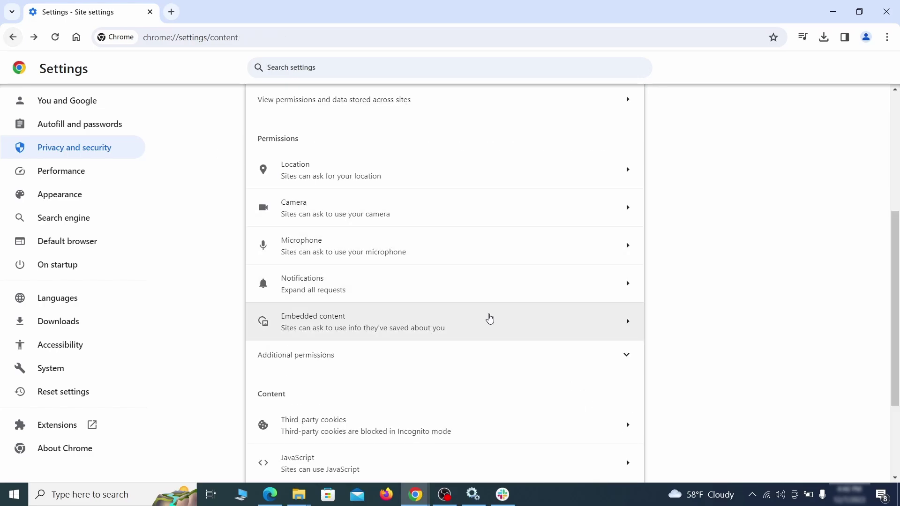
Delete ExampleRougeURL.com from the sites allowed to use third-party cookies.
{"action": "scroll", "coordinate": [490, 319], "scroll_direction": "down", "scroll_amount": 3}
{"action": "left_click", "coordinate": [485, 316]}
{"action": "scroll", "coordinate": [494, 347], "scroll_direction": "down", "scroll_amount": 5}
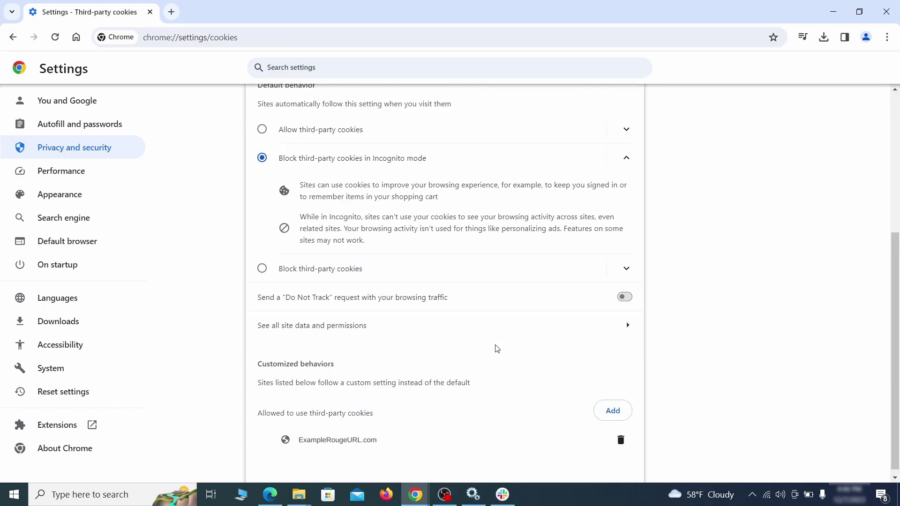
{"action": "left_click", "coordinate": [621, 440]}
{"action": "key", "text": "alt+Left"}
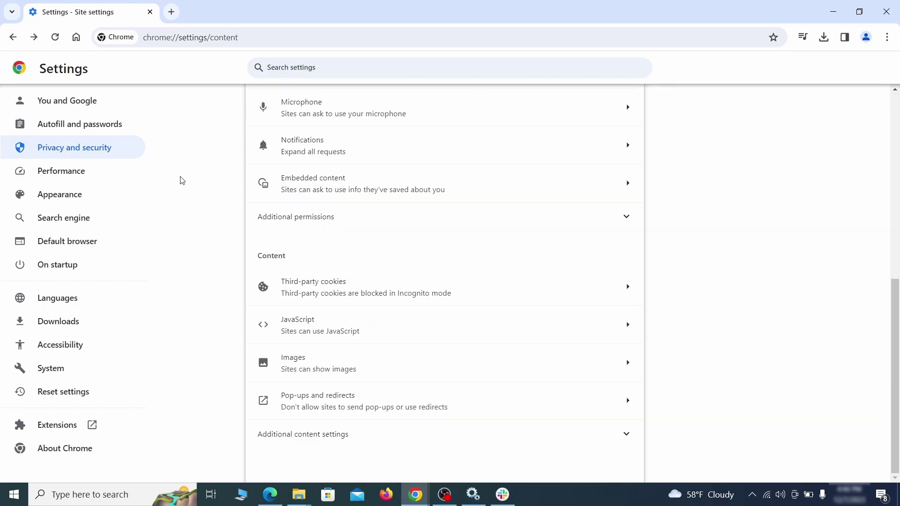
Clear the ExampleRougeURL.com custom home page address in Chrome's Appearance settings.
{"action": "left_click", "coordinate": [123, 196]}
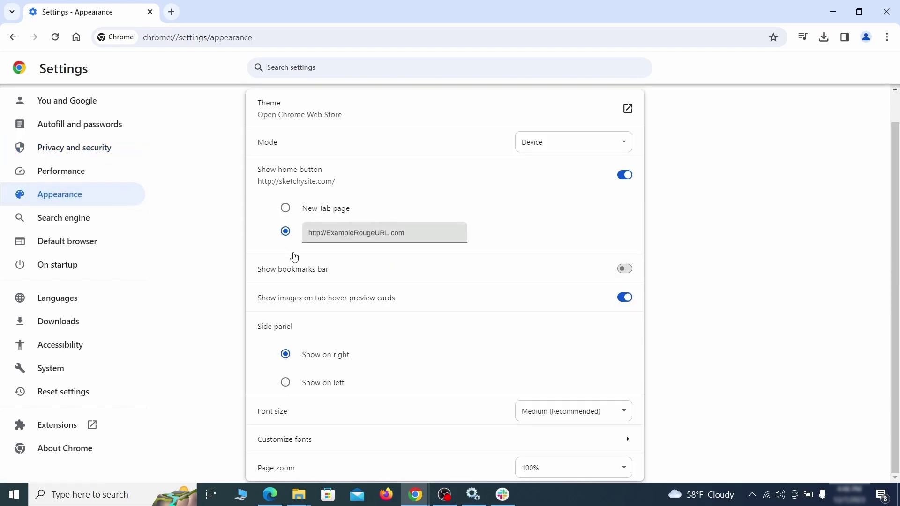
{"action": "left_click", "coordinate": [296, 234]}
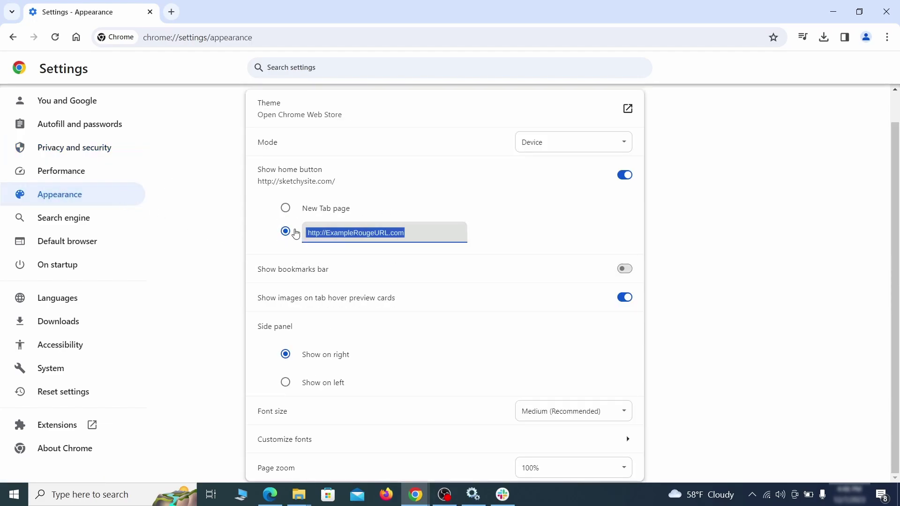
{"action": "key", "text": "BackSpace"}
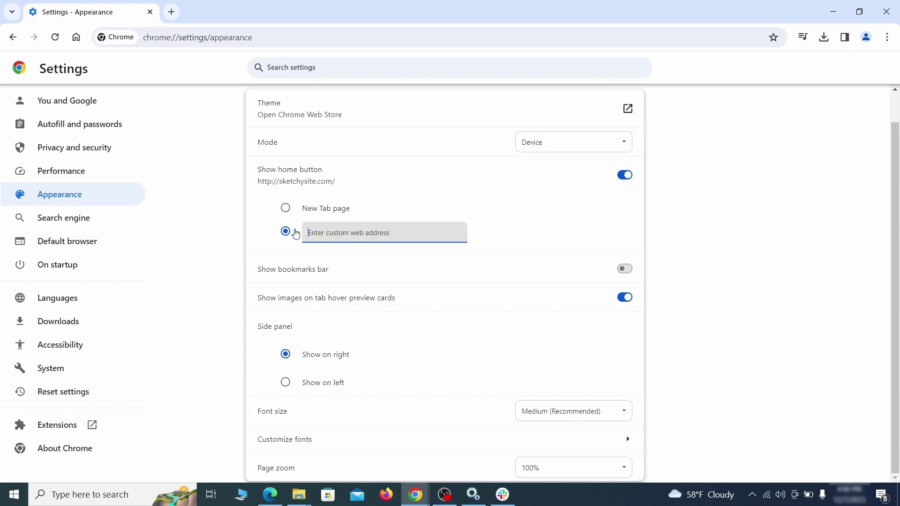
Make Google the address-bar search engine.
{"action": "left_click", "coordinate": [96, 221]}
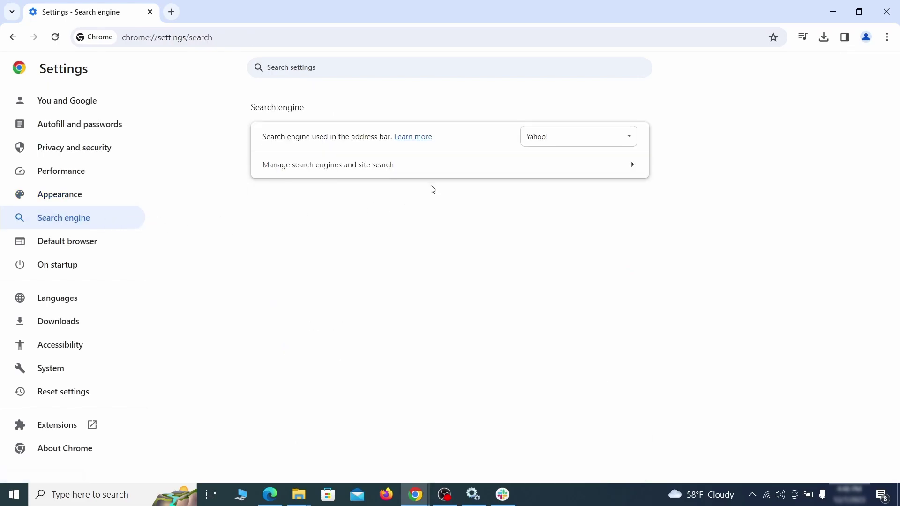
{"action": "left_click", "coordinate": [599, 141]}
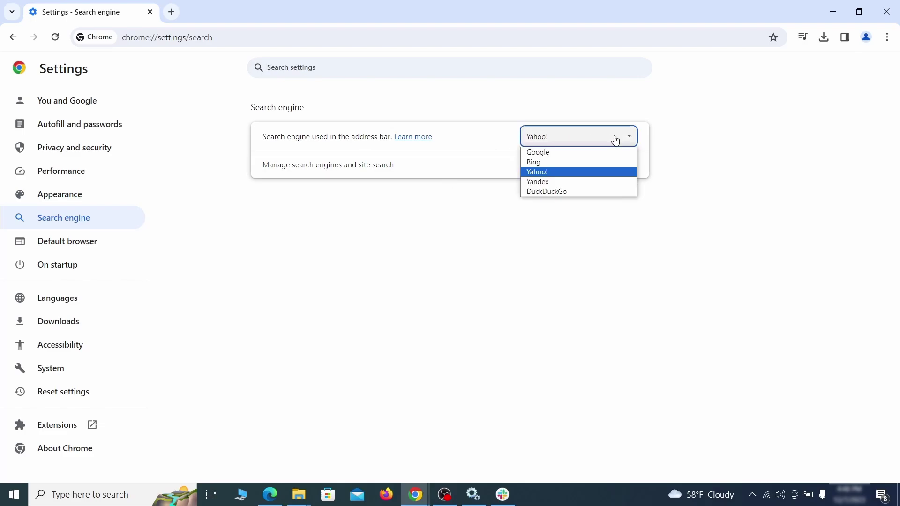
{"action": "left_click", "coordinate": [593, 152]}
Delete the ExampleRougeURL.com site search shortcut from Manage search engines.
{"action": "left_click", "coordinate": [578, 174]}
{"action": "scroll", "coordinate": [580, 241], "scroll_direction": "down", "scroll_amount": 8}
{"action": "left_click", "coordinate": [623, 288]}
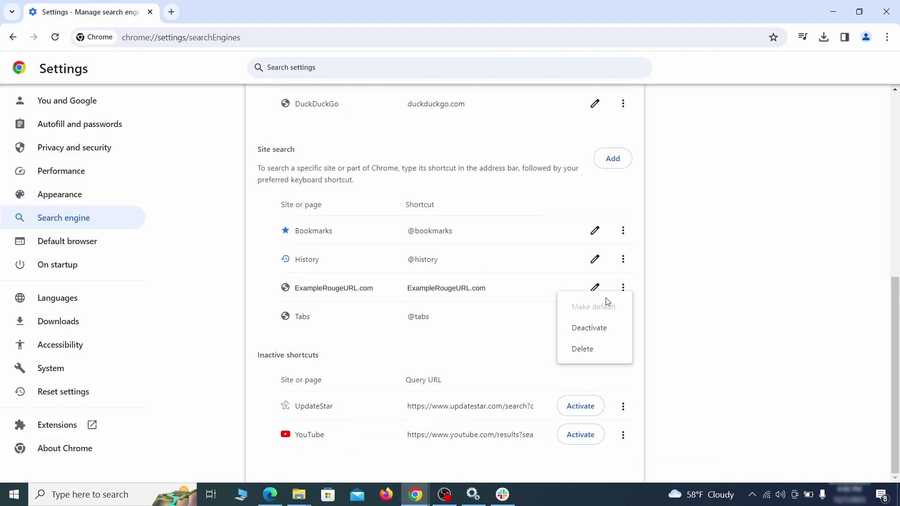
{"action": "left_click", "coordinate": [583, 349]}
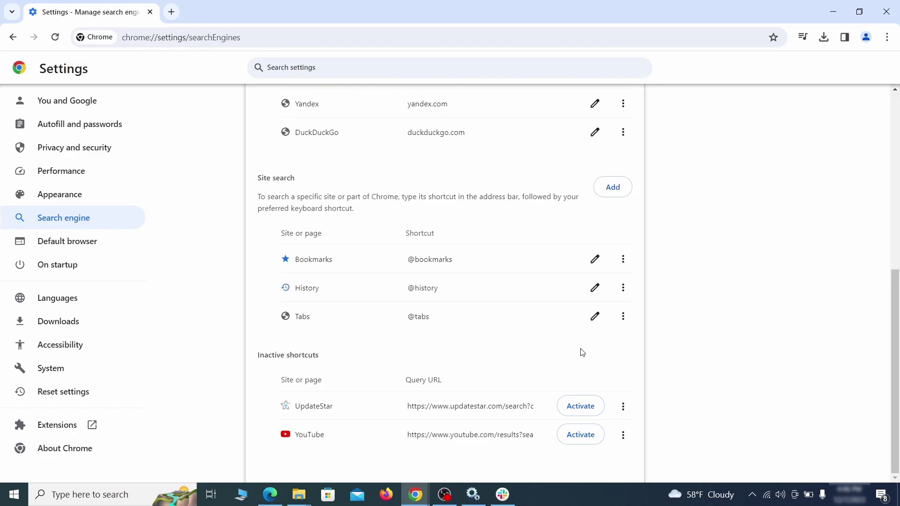
Show Chrome's On startup settings and the options menu for the ExampleRougeURL.com startup page.
{"action": "left_click", "coordinate": [71, 264]}
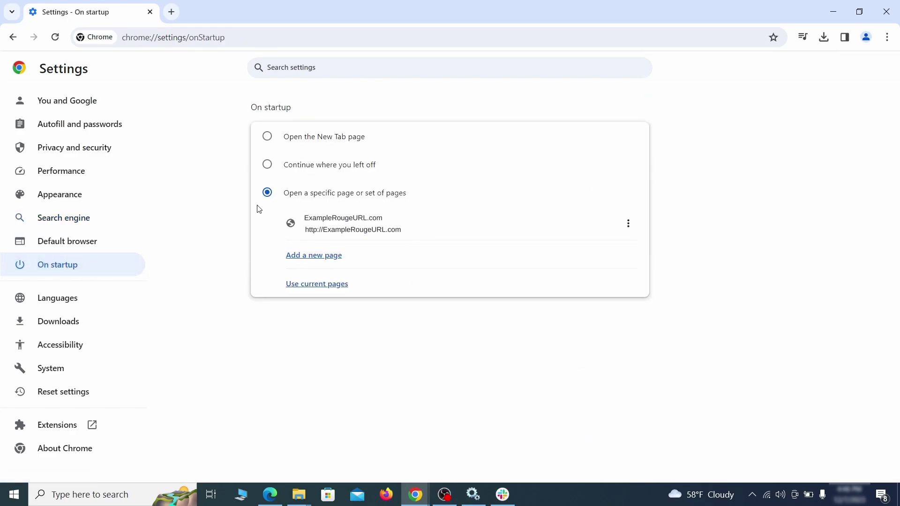
{"action": "left_click", "coordinate": [629, 225]}
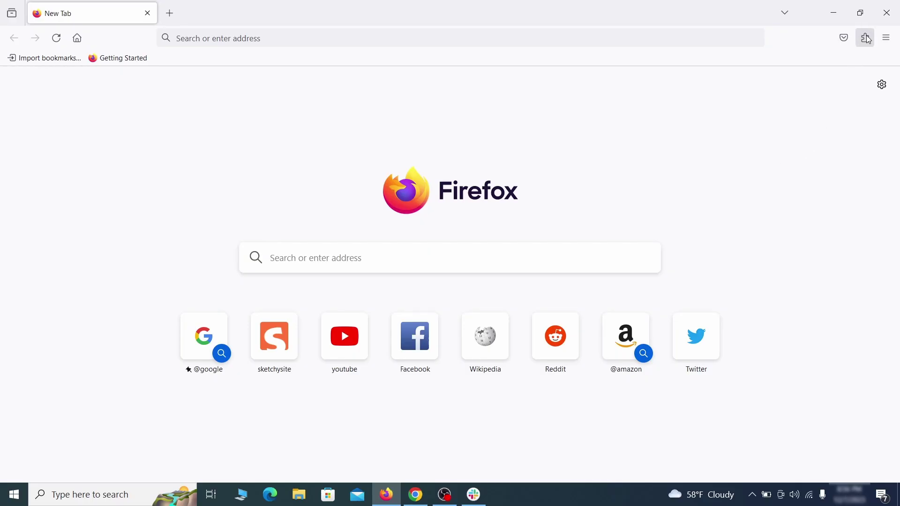
Disable and uninstall the Contenu+ extension in Firefox's extension manager.
{"action": "left_click", "coordinate": [866, 38]}
{"action": "left_click", "coordinate": [758, 155]}
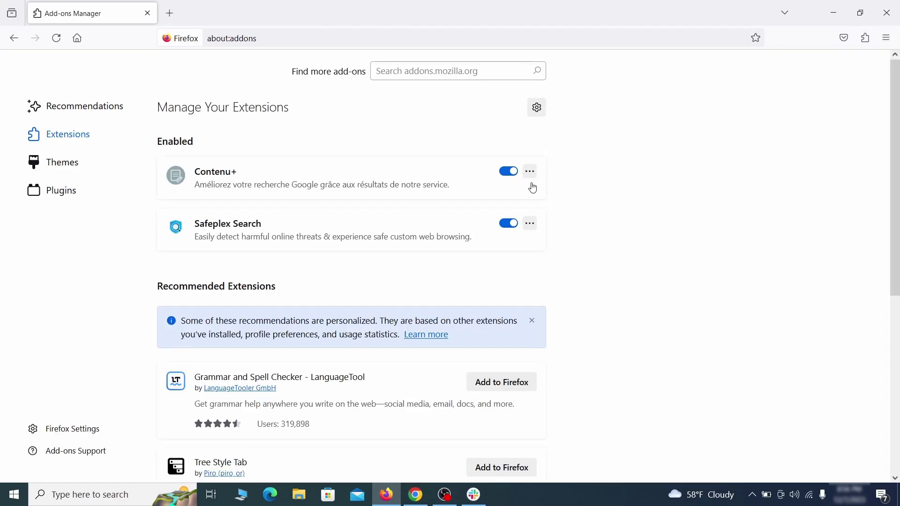
{"action": "left_click", "coordinate": [509, 172]}
{"action": "left_click", "coordinate": [530, 172]}
{"action": "left_click", "coordinate": [568, 190]}
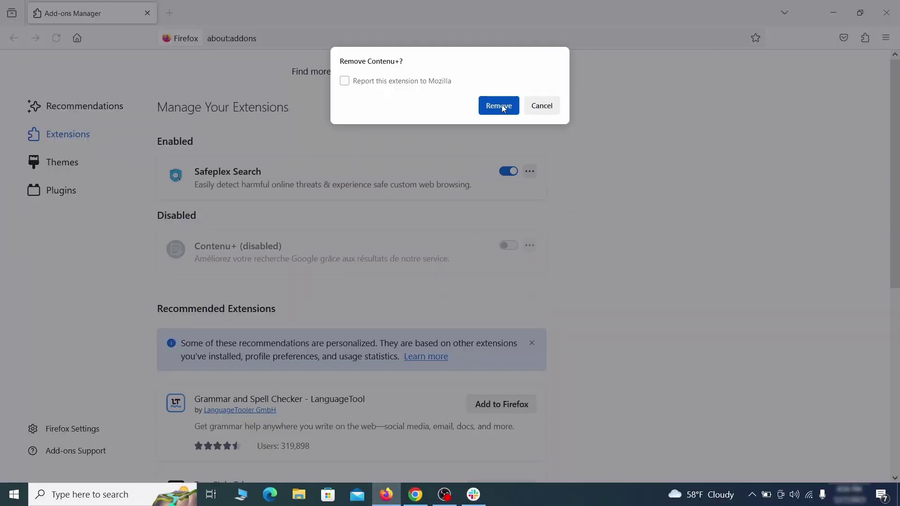
{"action": "left_click", "coordinate": [499, 106]}
{"action": "left_click", "coordinate": [886, 38]}
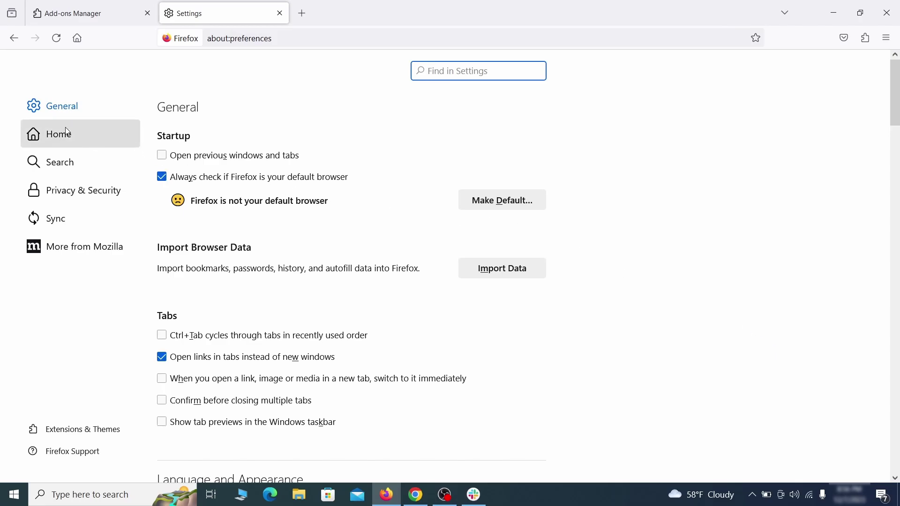
Delete the ExampleRougeURL.com homepage address in Firefox's Home settings.
{"action": "left_click", "coordinate": [67, 135]}
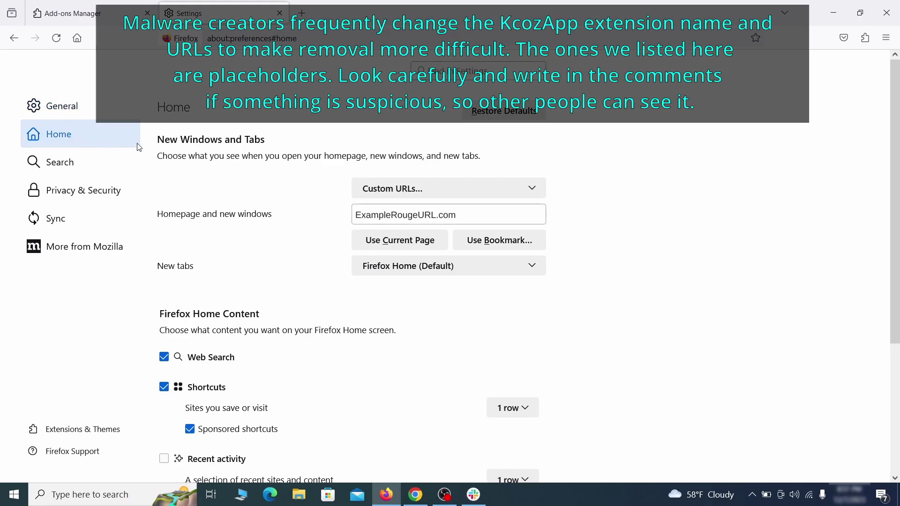
{"action": "triple_click", "coordinate": [454, 215]}
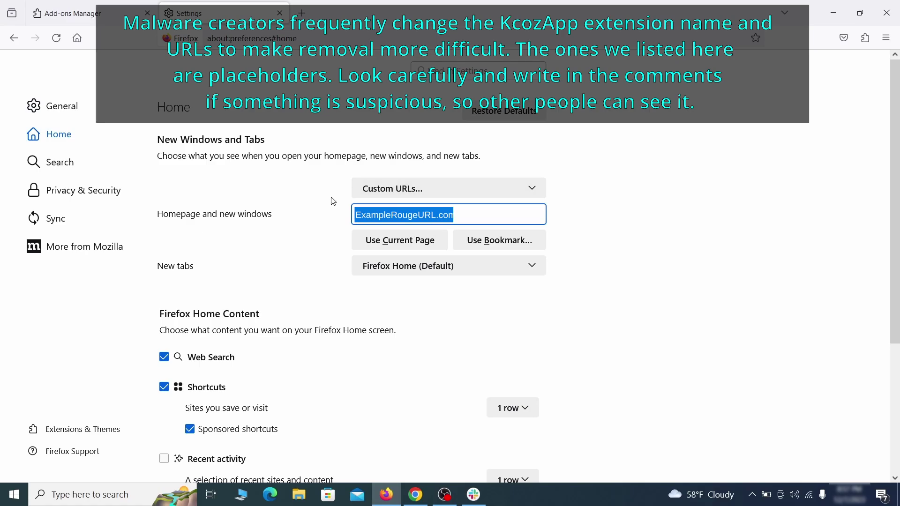
{"action": "key", "text": "BackSpace"}
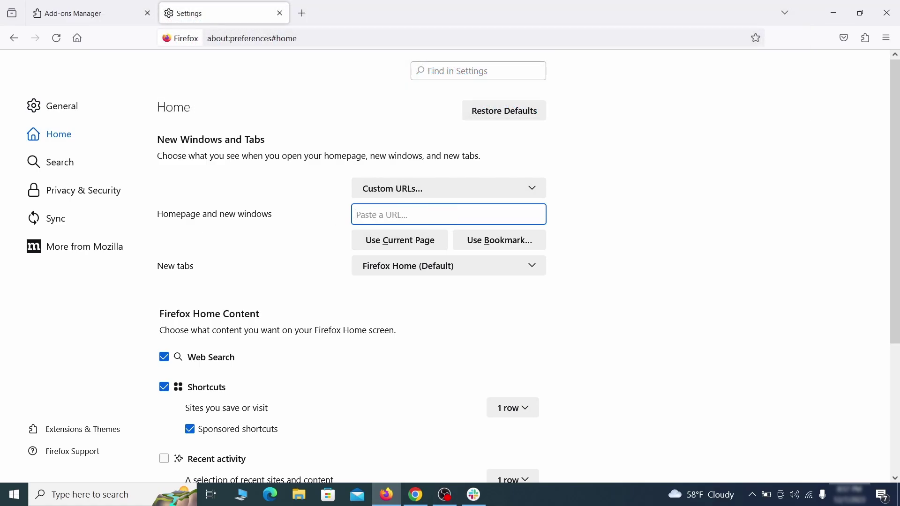
Set Google as Firefox's default search engine.
{"action": "left_click", "coordinate": [64, 162]}
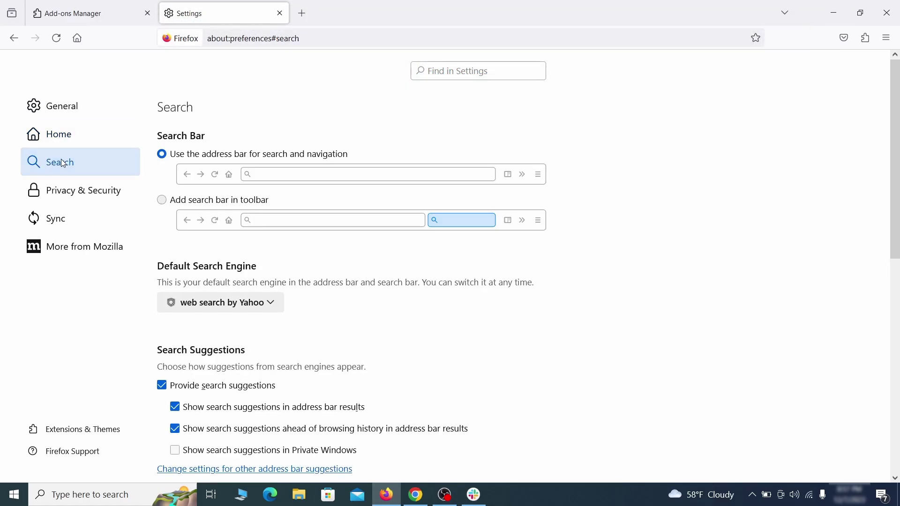
{"action": "scroll", "coordinate": [302, 249], "scroll_direction": "down", "scroll_amount": 3}
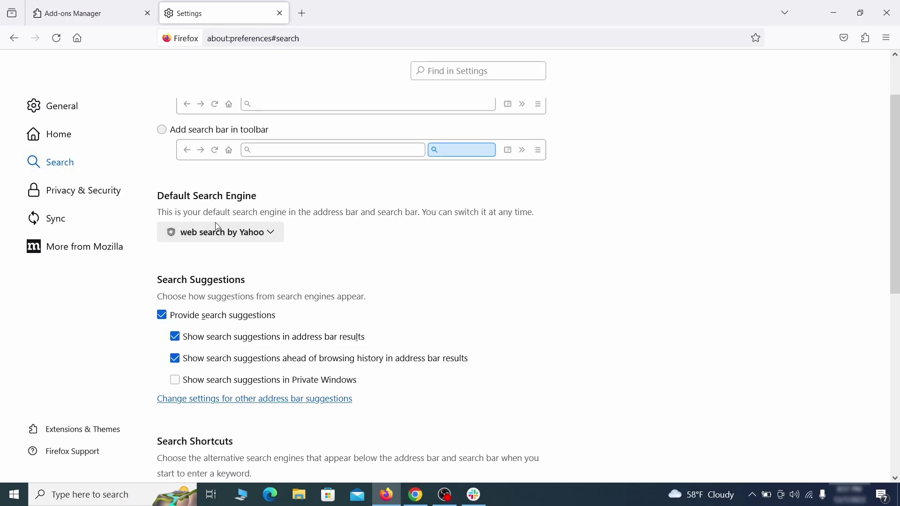
{"action": "left_click", "coordinate": [267, 237]}
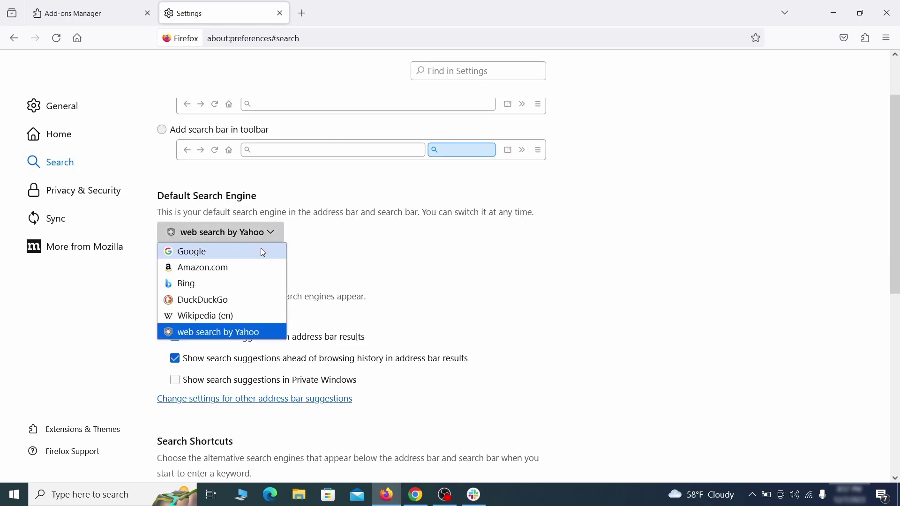
{"action": "left_click", "coordinate": [261, 251]}
Remove the web search by Yahoo entry from the Search Shortcuts list.
{"action": "scroll", "coordinate": [436, 262], "scroll_direction": "down", "scroll_amount": 5}
{"action": "scroll", "coordinate": [492, 237], "scroll_direction": "down", "scroll_amount": 3}
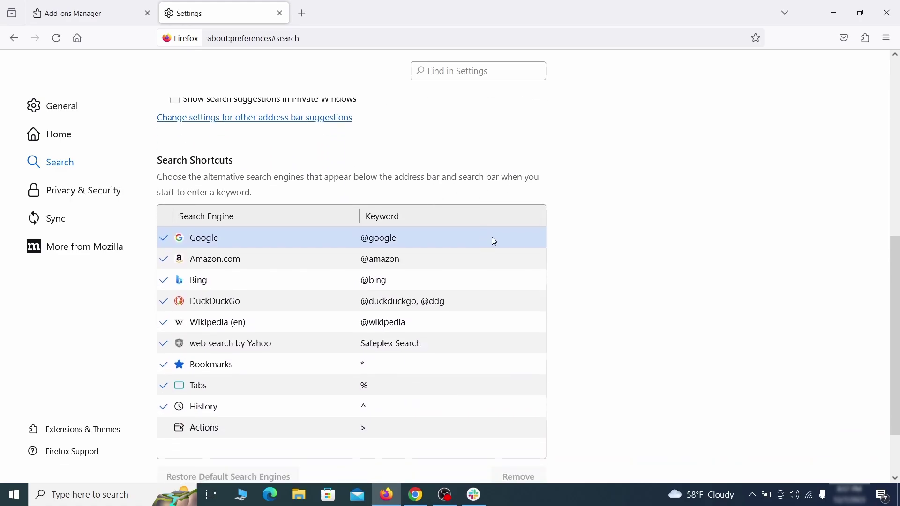
{"action": "scroll", "coordinate": [493, 238], "scroll_direction": "down", "scroll_amount": 3}
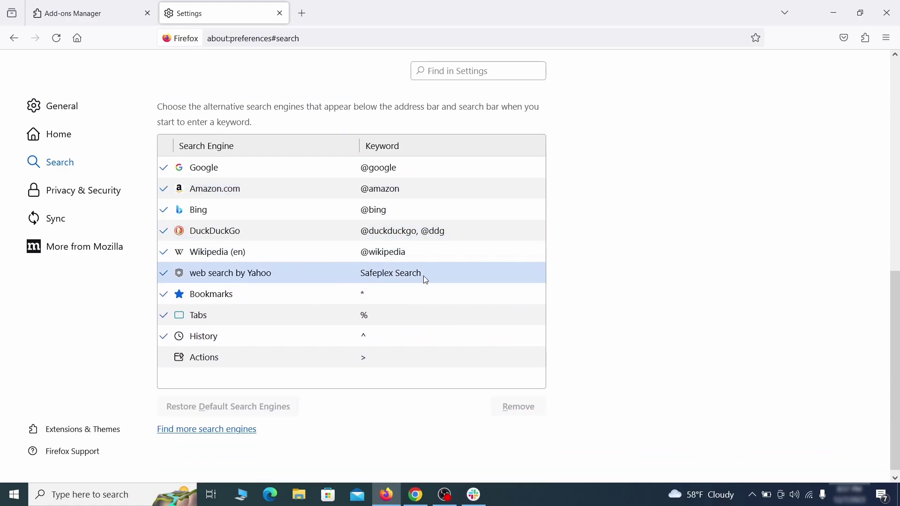
{"action": "left_click", "coordinate": [445, 276]}
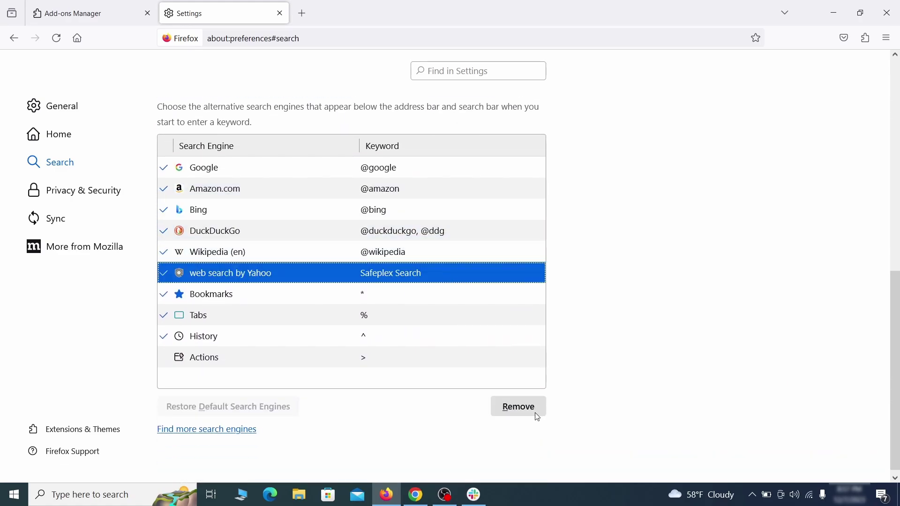
{"action": "left_click", "coordinate": [520, 408]}
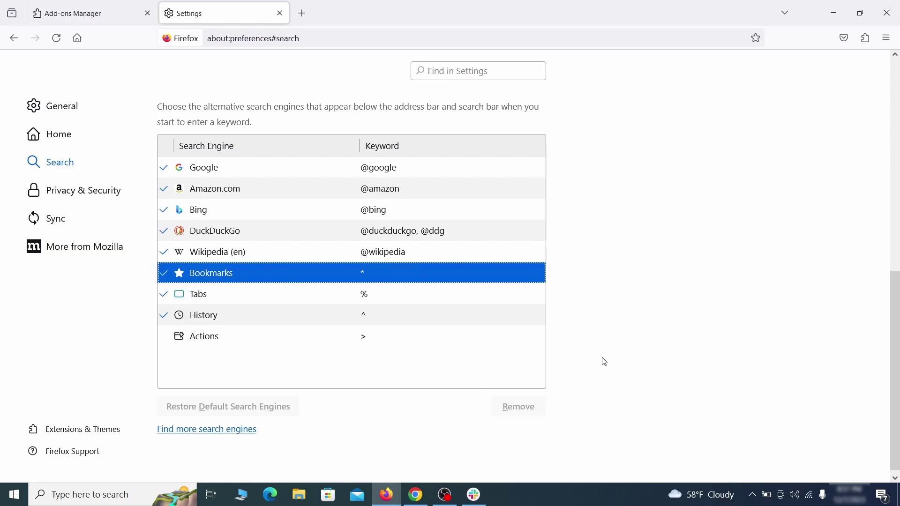
{"action": "scroll", "coordinate": [426, 293], "scroll_direction": "up", "scroll_amount": 3}
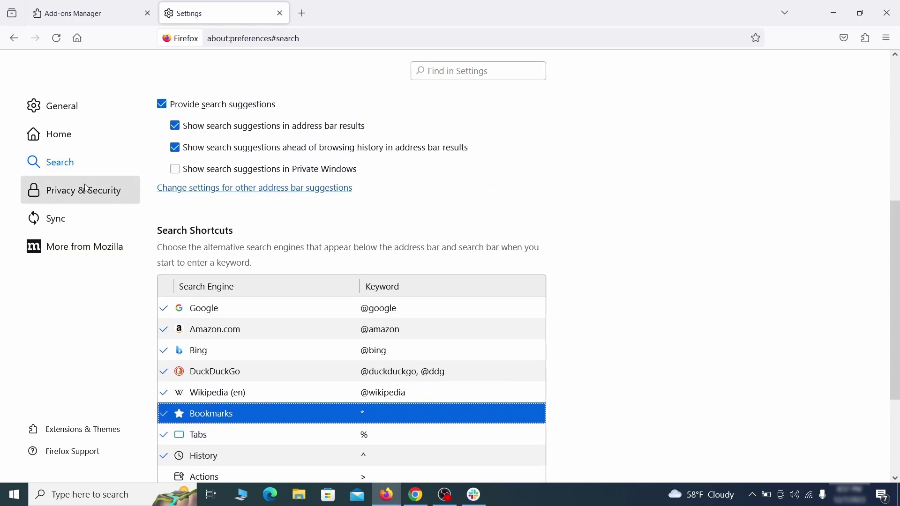
Clear all of Firefox's cookies, site data and cached web content.
{"action": "left_click", "coordinate": [87, 188]}
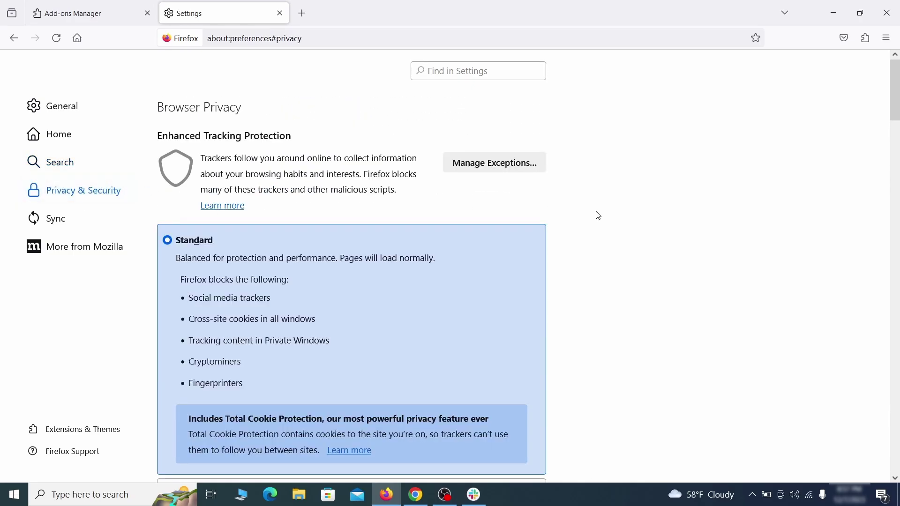
{"action": "scroll", "coordinate": [599, 216], "scroll_direction": "down", "scroll_amount": 10}
{"action": "left_click", "coordinate": [513, 301]}
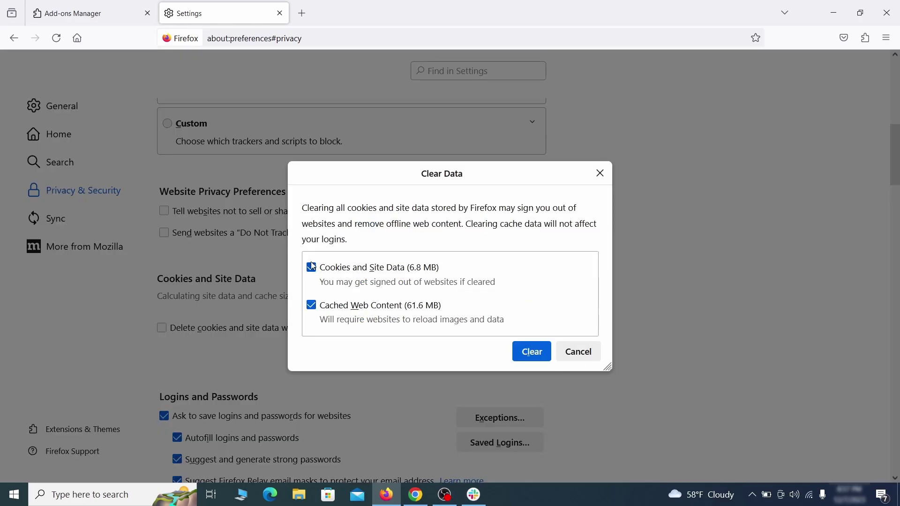
{"action": "left_click", "coordinate": [544, 354]}
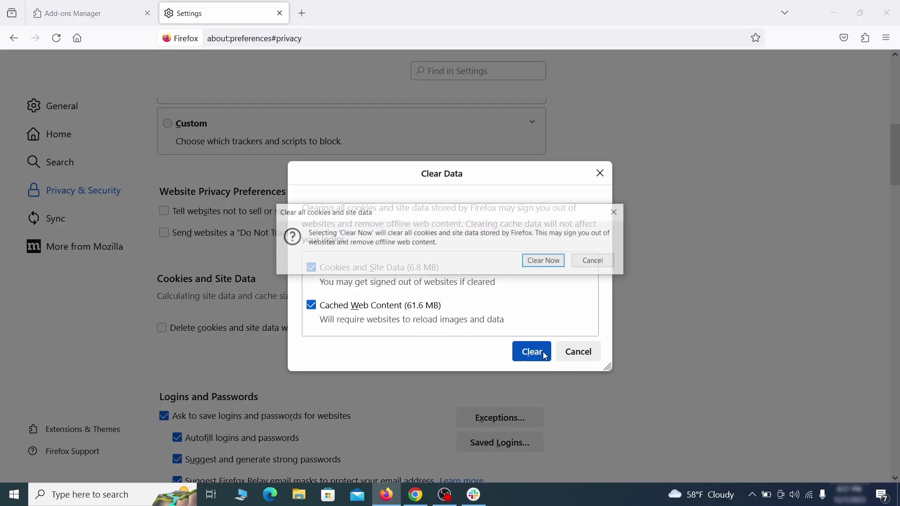
{"action": "left_click", "coordinate": [546, 262]}
Open the list of websites allowed to send notifications under Permissions.
{"action": "scroll", "coordinate": [609, 285], "scroll_direction": "down", "scroll_amount": 5}
{"action": "scroll", "coordinate": [612, 289], "scroll_direction": "down", "scroll_amount": 10}
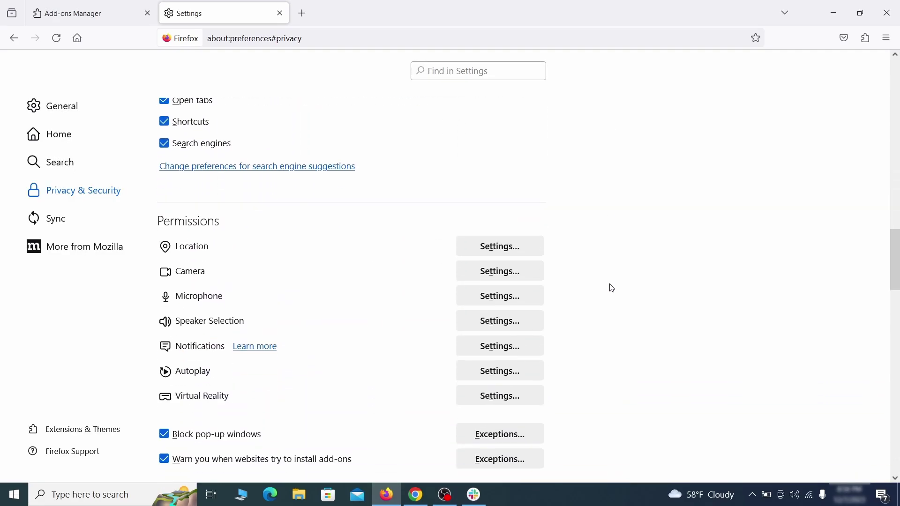
{"action": "left_click", "coordinate": [520, 329]}
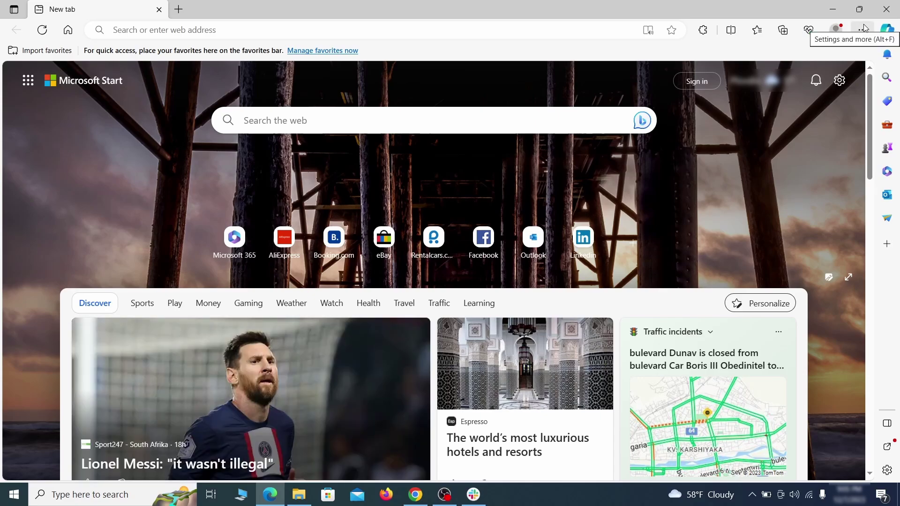
Turn off and remove the Quidco Cashback Reminder extension in Edge's extensions page.
{"action": "left_click", "coordinate": [863, 29]}
{"action": "left_click", "coordinate": [773, 208]}
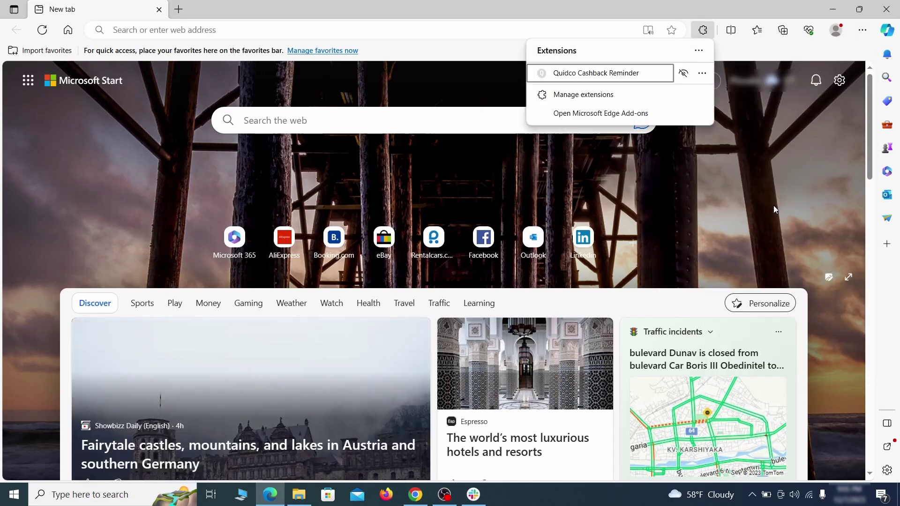
{"action": "left_click", "coordinate": [582, 96]}
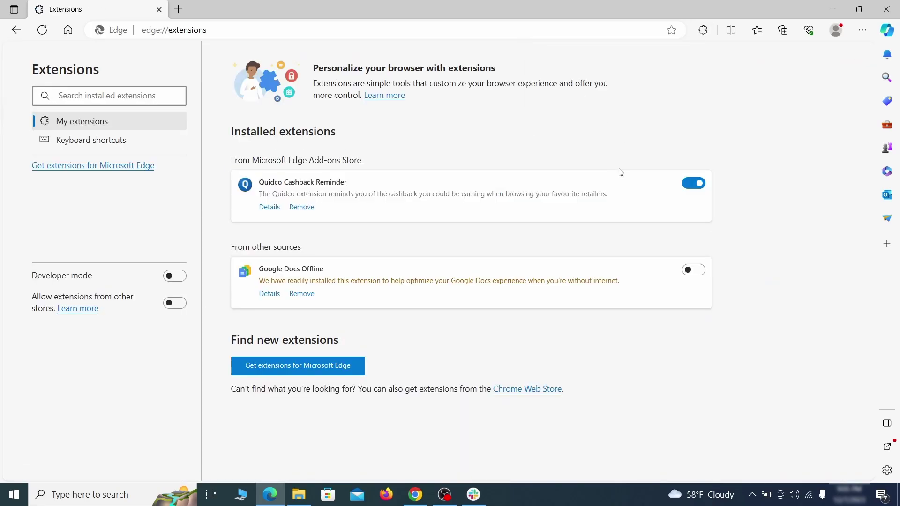
{"action": "left_click", "coordinate": [694, 184]}
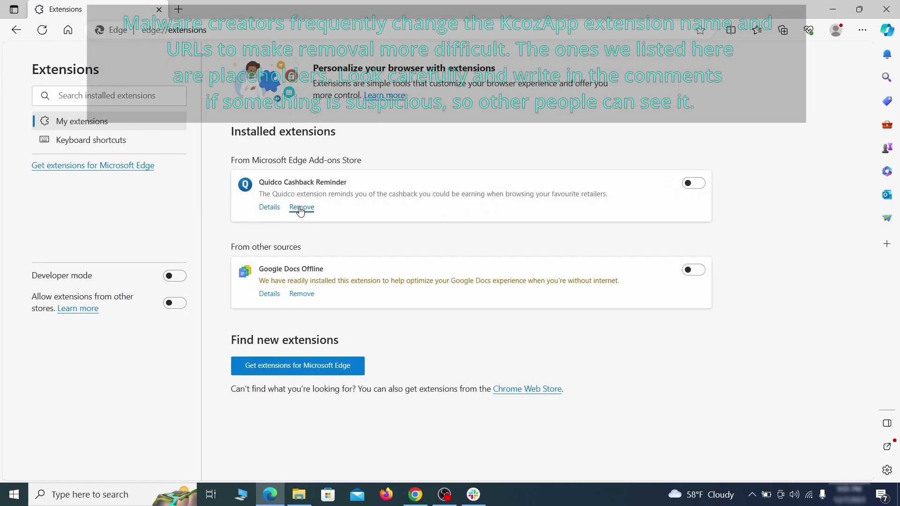
{"action": "left_click", "coordinate": [301, 207]}
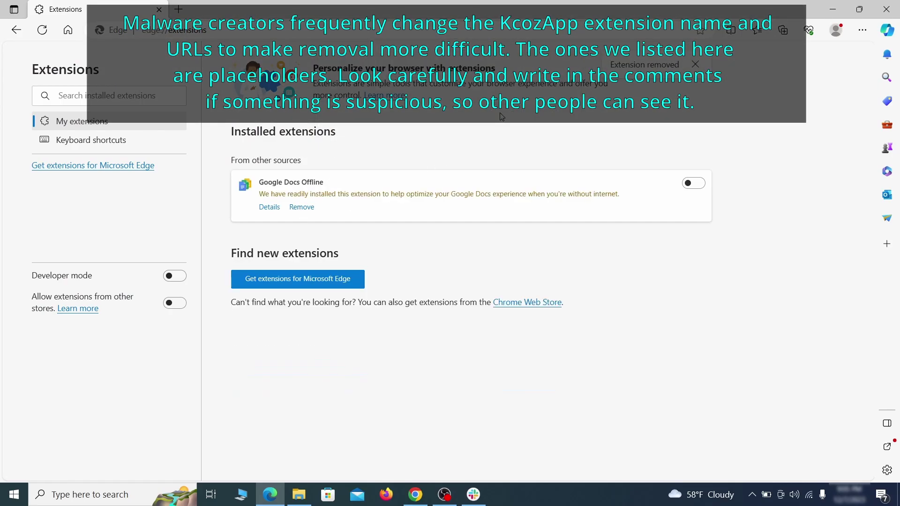
{"action": "key", "text": "ctrl+t"}
Clear Edge's browsing data with every type ticked, including site permissions and Media Foundation data.
{"action": "left_click", "coordinate": [862, 32]}
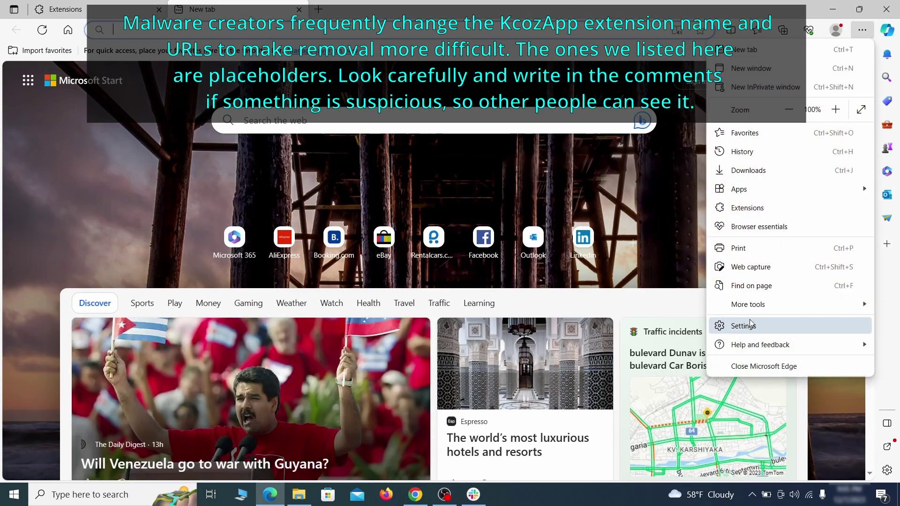
{"action": "left_click", "coordinate": [749, 324]}
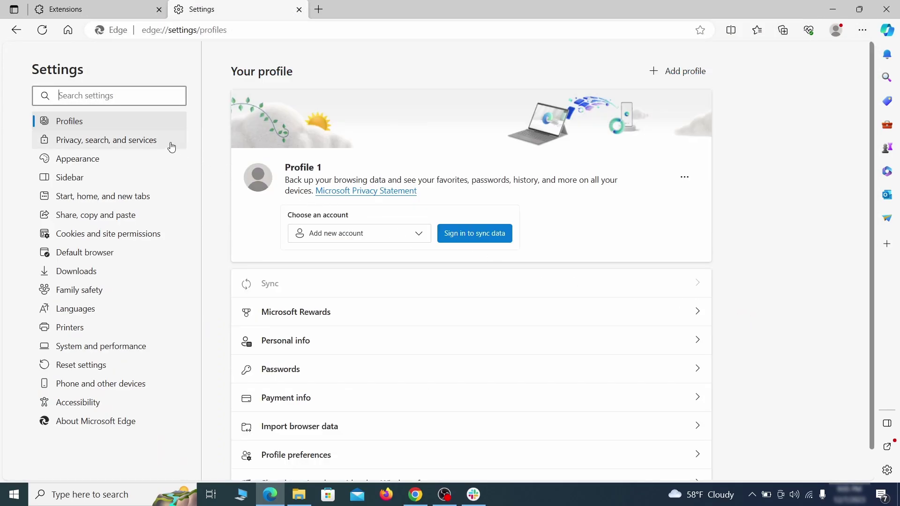
{"action": "left_click", "coordinate": [151, 143]}
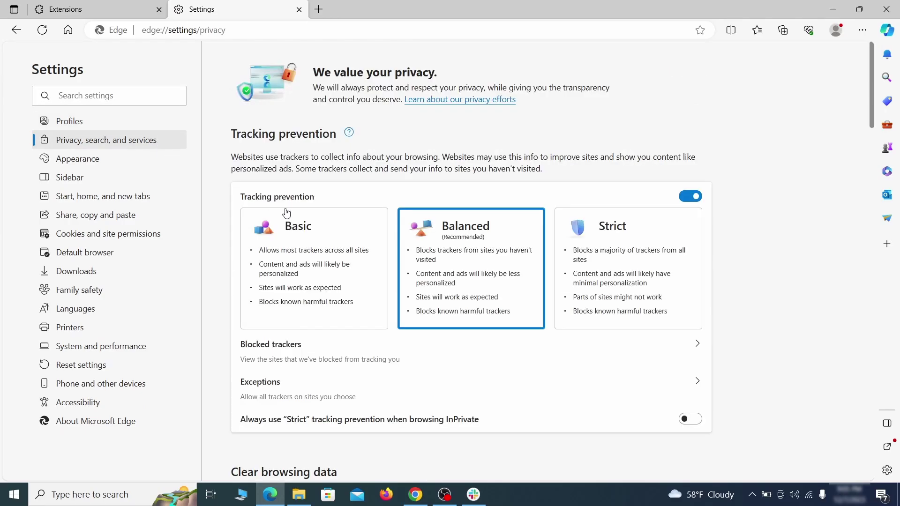
{"action": "scroll", "coordinate": [489, 287], "scroll_direction": "down", "scroll_amount": 5}
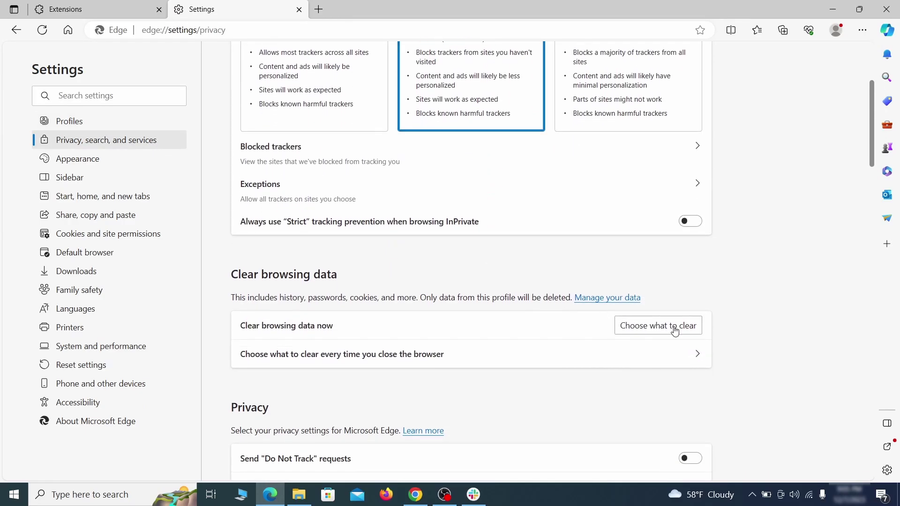
{"action": "left_click", "coordinate": [675, 329]}
{"action": "scroll", "coordinate": [360, 229], "scroll_direction": "down", "scroll_amount": 3}
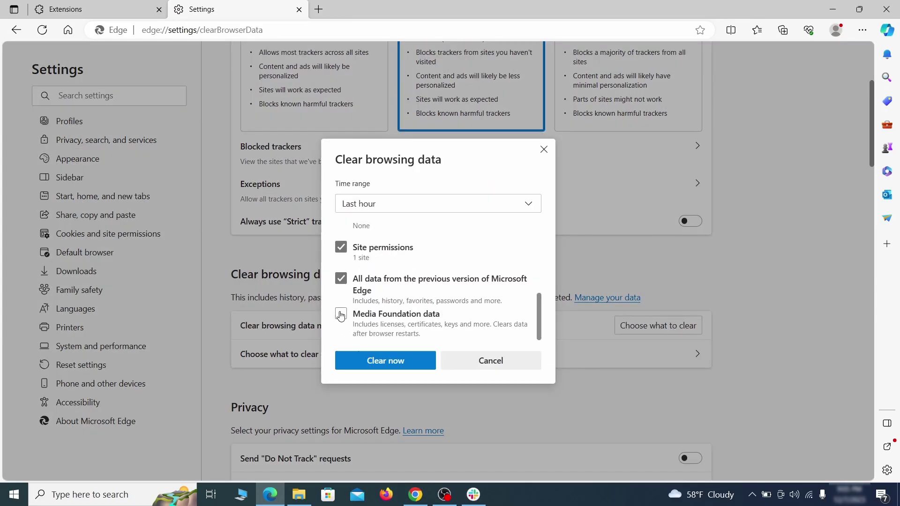
{"action": "left_click", "coordinate": [423, 366]}
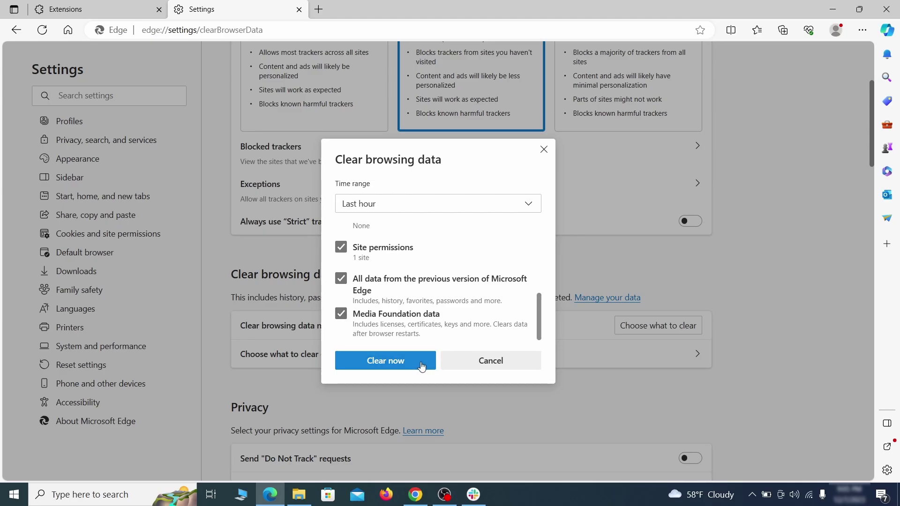
{"action": "scroll", "coordinate": [582, 266], "scroll_direction": "down", "scroll_amount": 15}
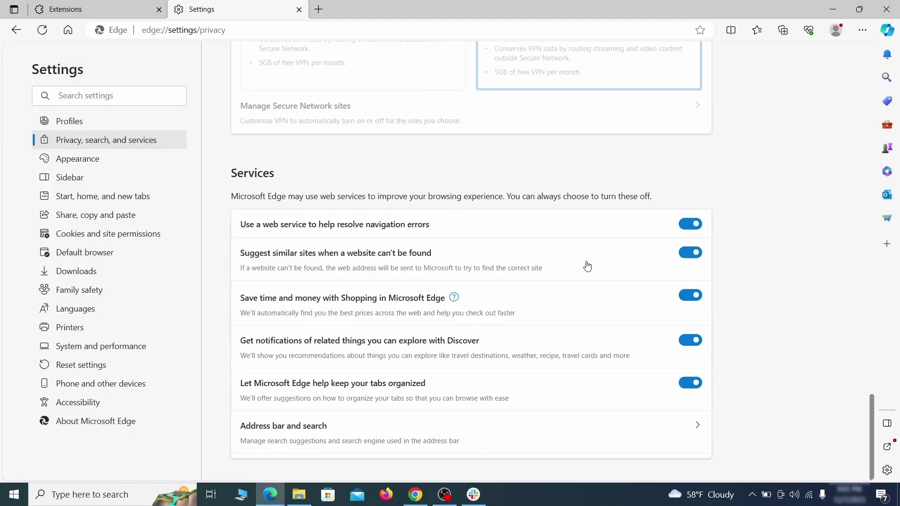
Choose Google as Edge's address bar search engine.
{"action": "left_click", "coordinate": [515, 439]}
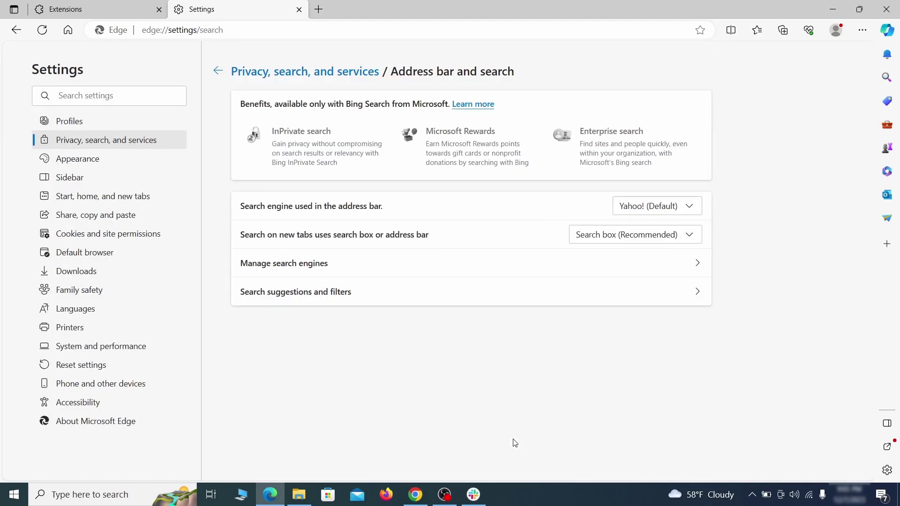
{"action": "left_click", "coordinate": [694, 208]}
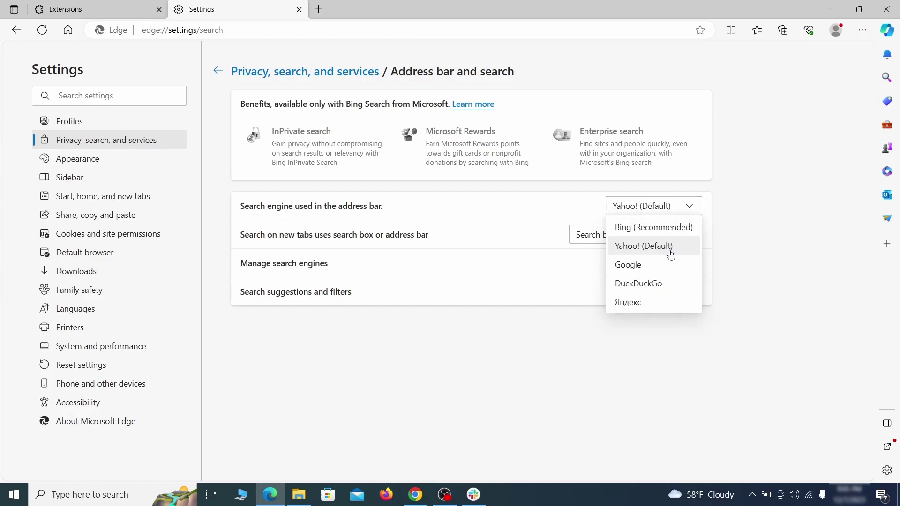
{"action": "left_click", "coordinate": [665, 264]}
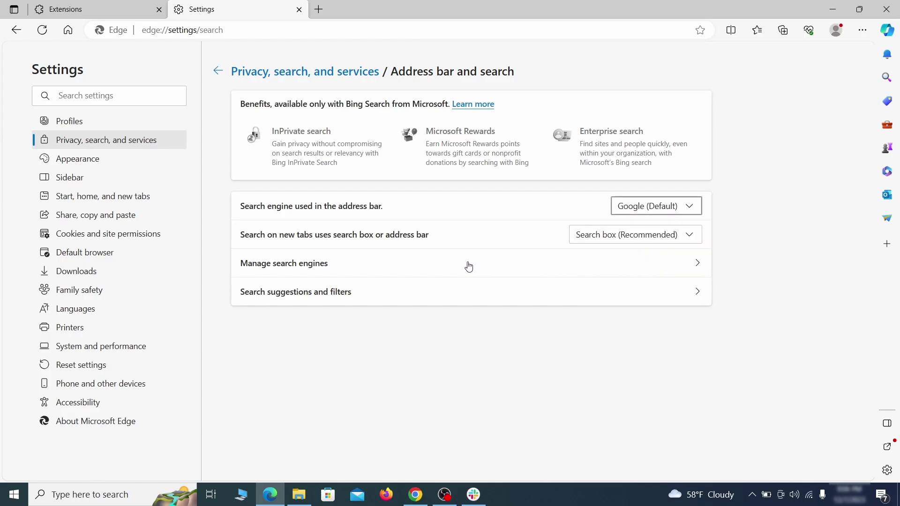
Remove ExampleRougeURL.com from Edge's managed search engines.
{"action": "left_click", "coordinate": [347, 269]}
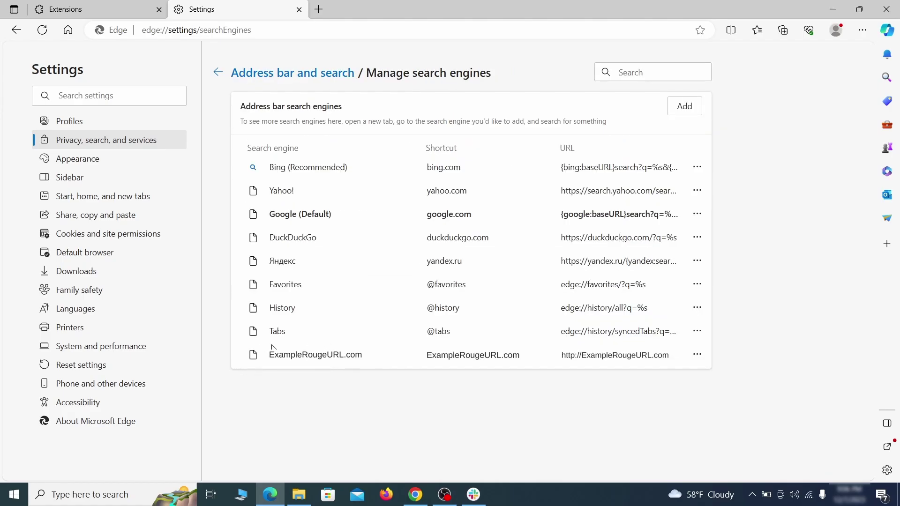
{"action": "left_click", "coordinate": [698, 356]}
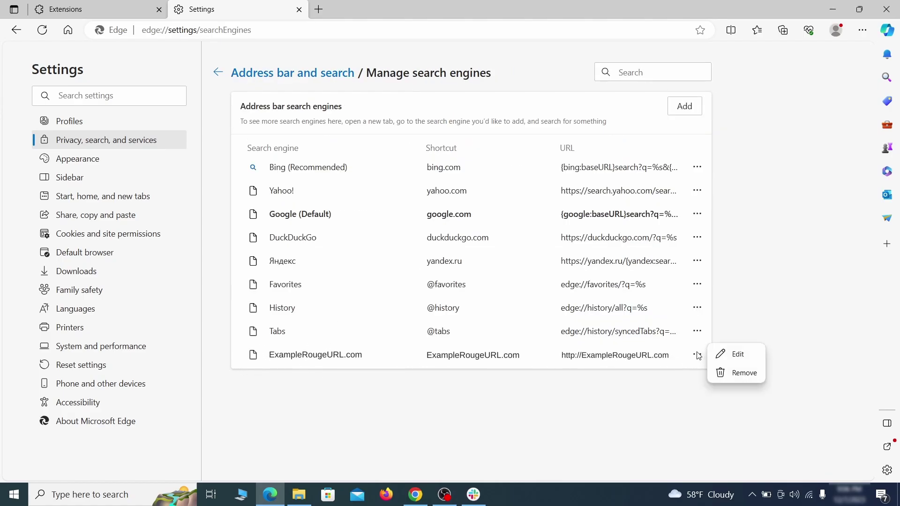
{"action": "left_click", "coordinate": [746, 374]}
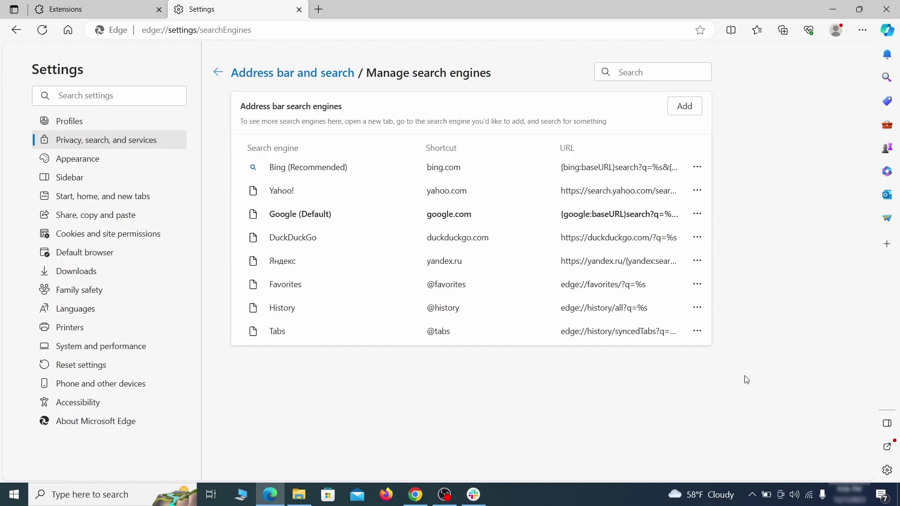
Delete ExampleRougeURL.com from Edge's startup pages.
{"action": "left_click", "coordinate": [113, 197]}
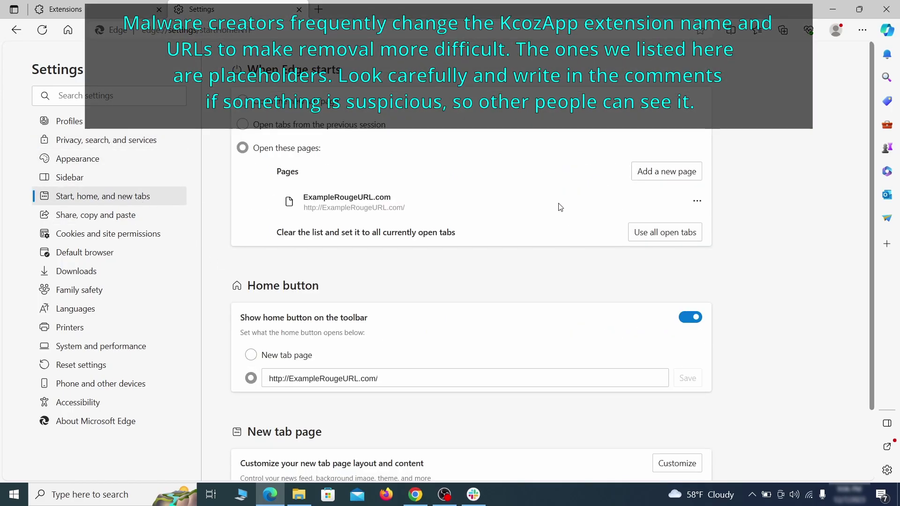
{"action": "left_click", "coordinate": [698, 205]}
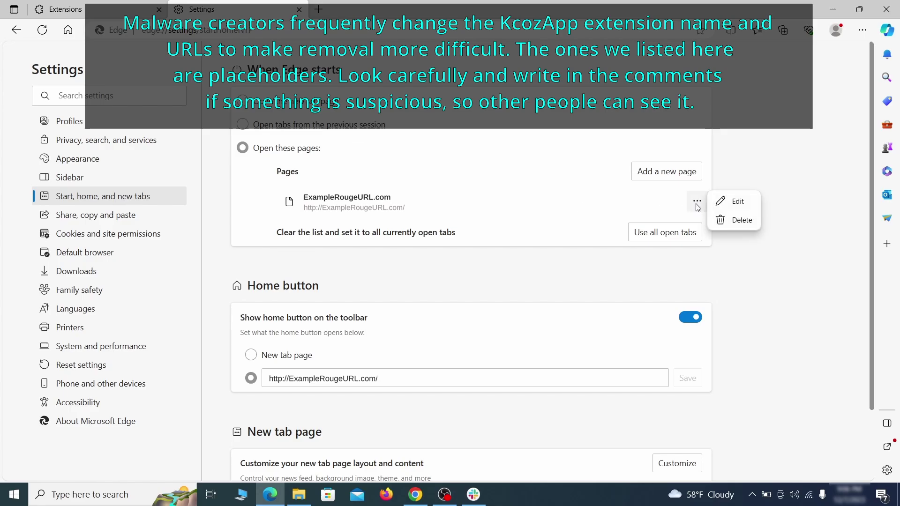
{"action": "left_click", "coordinate": [736, 219]}
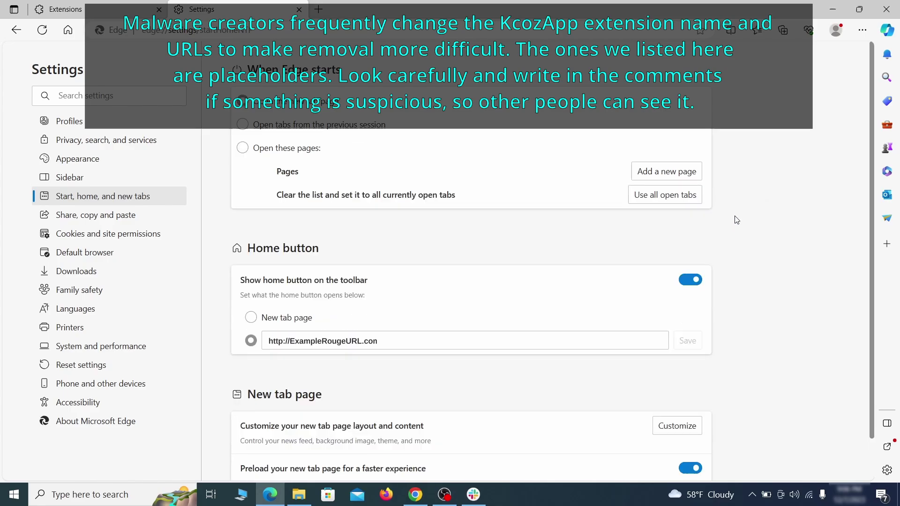
Clear the rogue home page address so the home button opens a new tab page.
{"action": "left_click", "coordinate": [392, 337]}
{"action": "key", "text": "ctrl+a"}
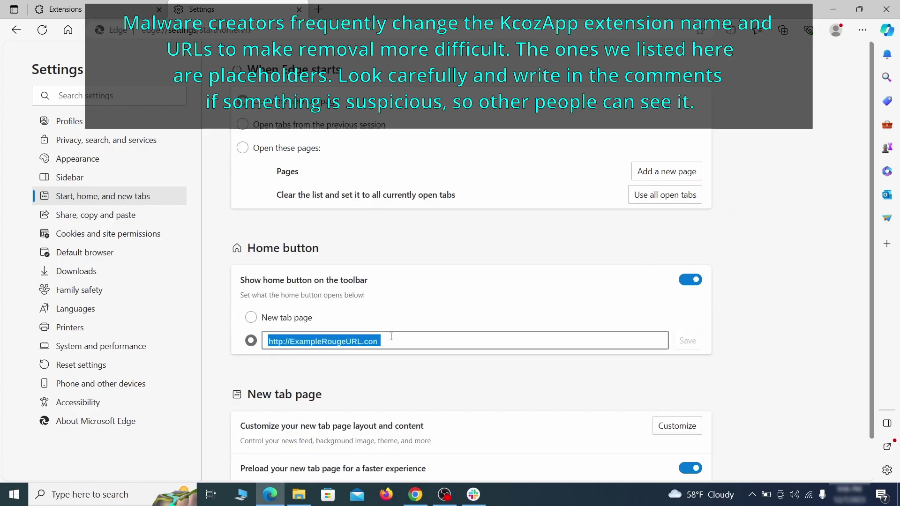
{"action": "key", "text": "BackSpace"}
{"action": "left_click", "coordinate": [251, 319]}
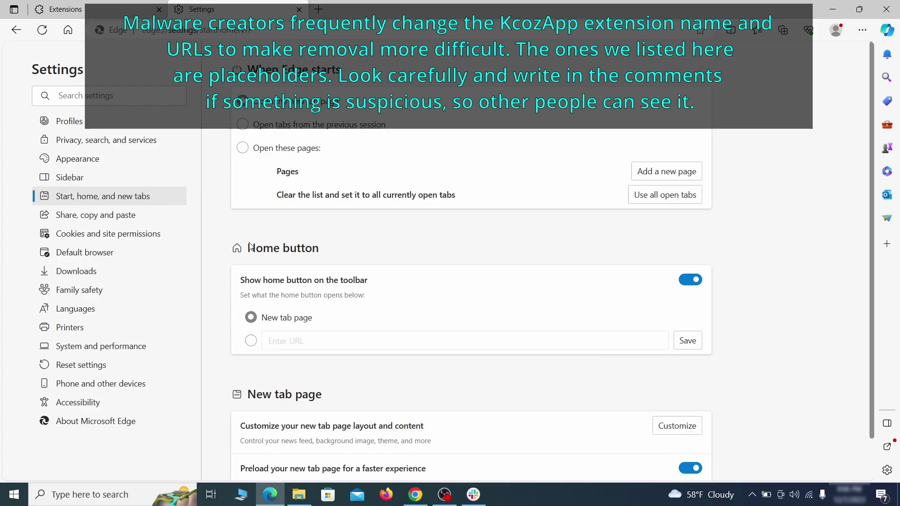
In Edge's Notifications permissions, open the options for ExampleRougeURL.com under Allow to remove it.
{"action": "left_click", "coordinate": [161, 233]}
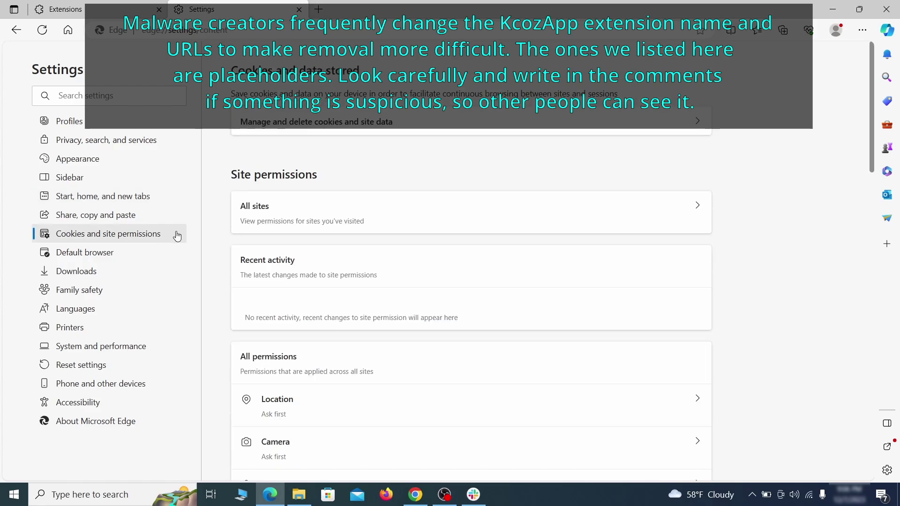
{"action": "scroll", "coordinate": [438, 244], "scroll_direction": "down", "scroll_amount": 1}
{"action": "scroll", "coordinate": [438, 242], "scroll_direction": "down", "scroll_amount": 4}
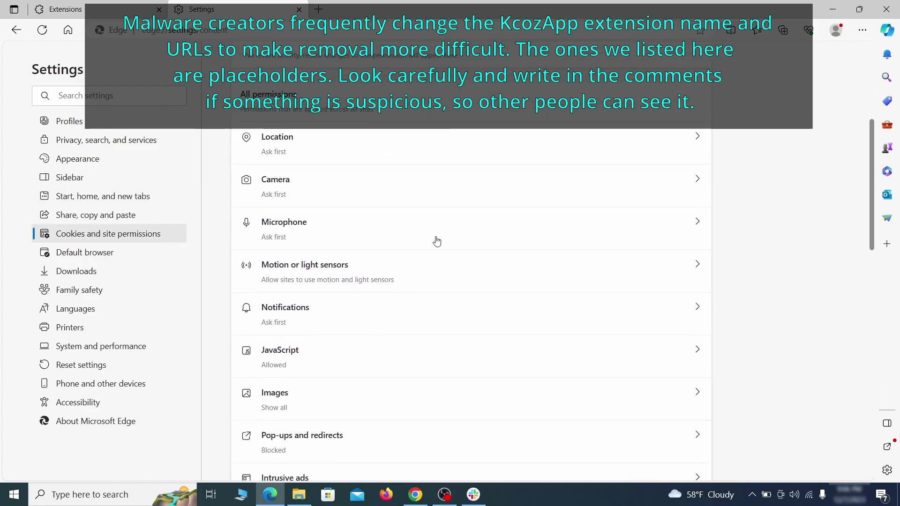
{"action": "scroll", "coordinate": [431, 244], "scroll_direction": "down", "scroll_amount": 1}
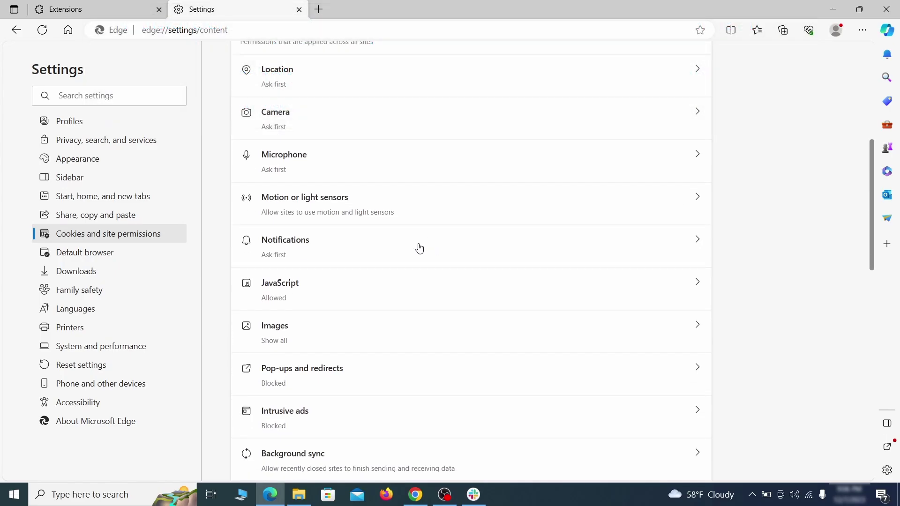
{"action": "left_click", "coordinate": [419, 249]}
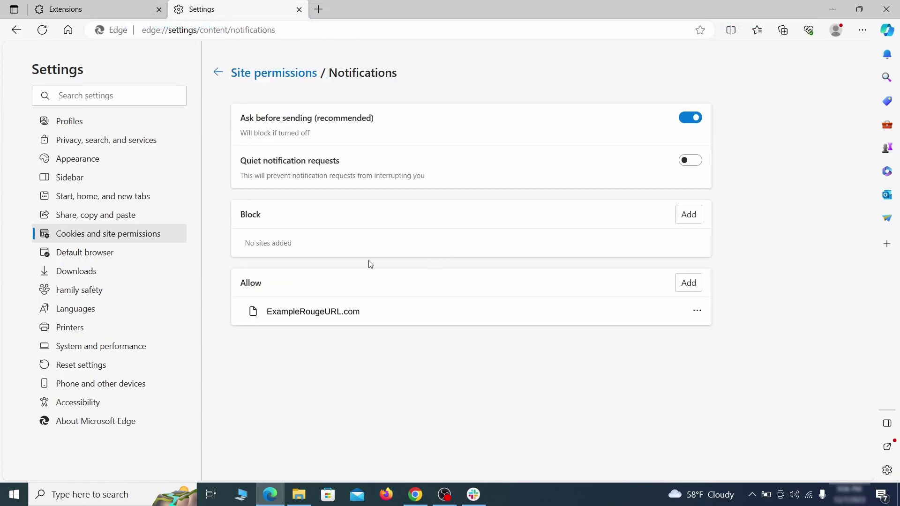
{"action": "left_click", "coordinate": [697, 311]}
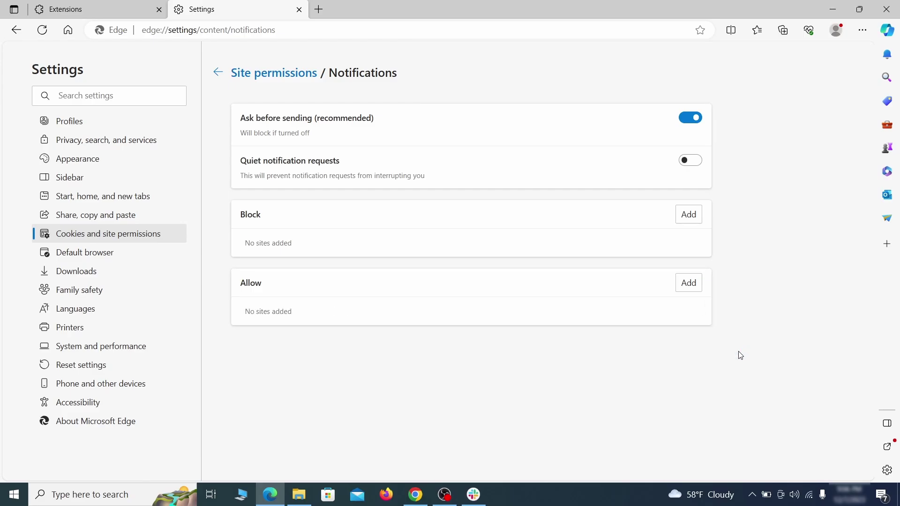